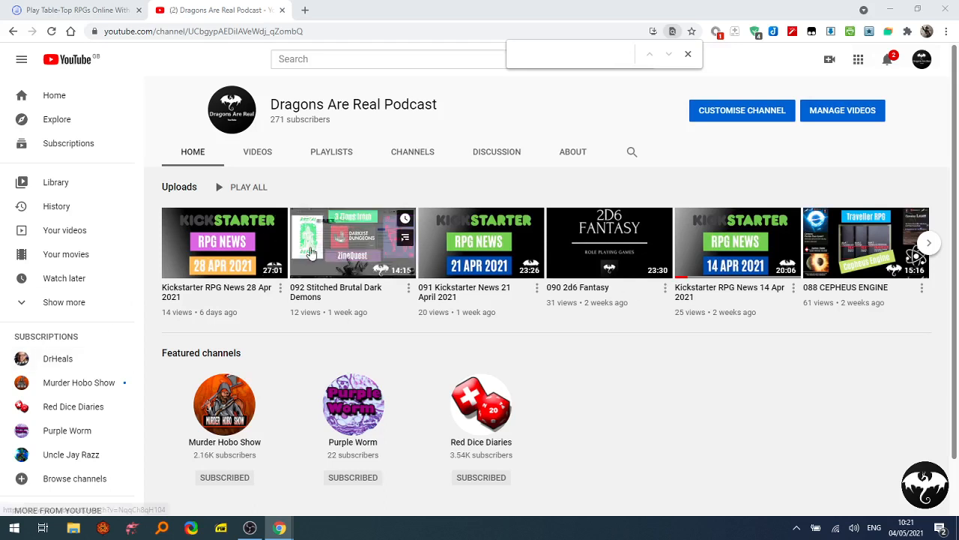
# View the channel's Virtual Table Tops playlist and close the YouTube page to return to the Fari site
pyautogui.click(323, 153)
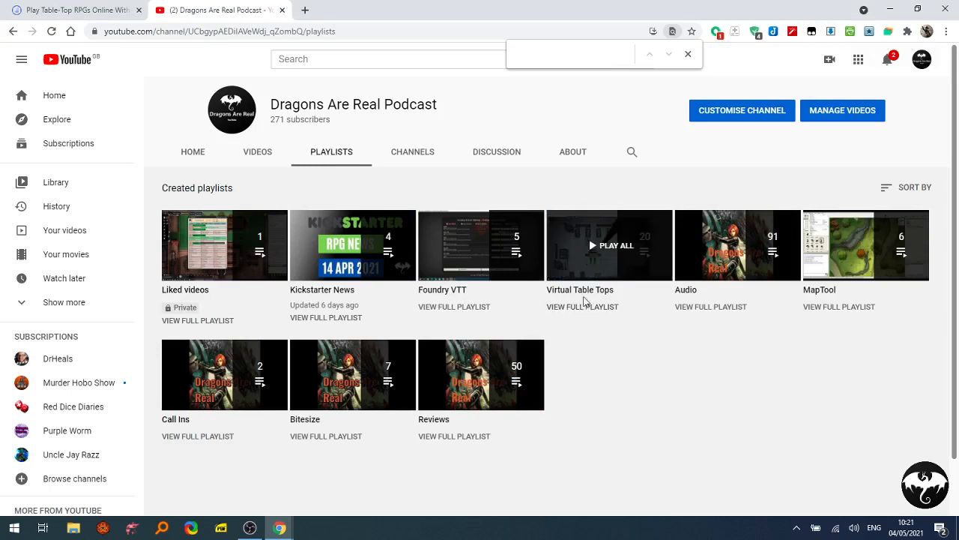
pyautogui.click(581, 309)
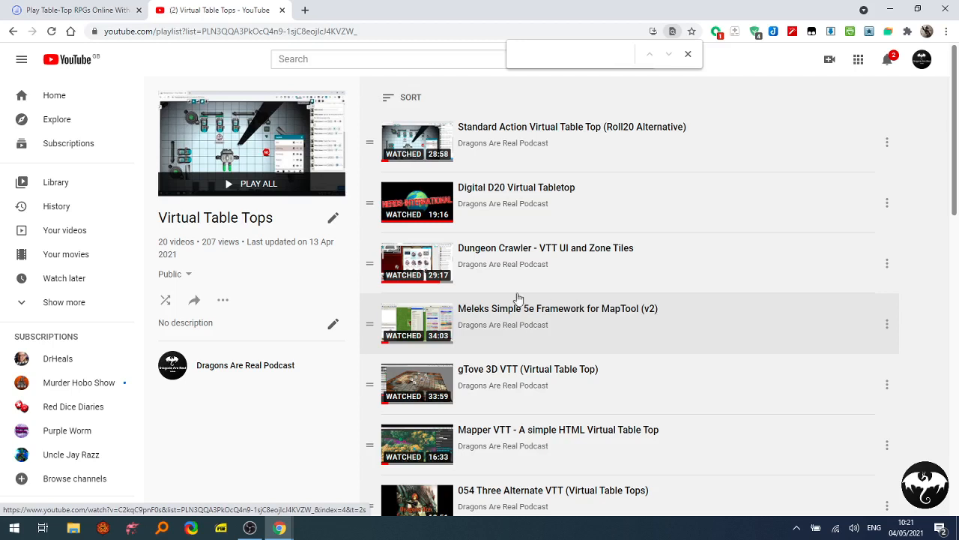
pyautogui.click(285, 9)
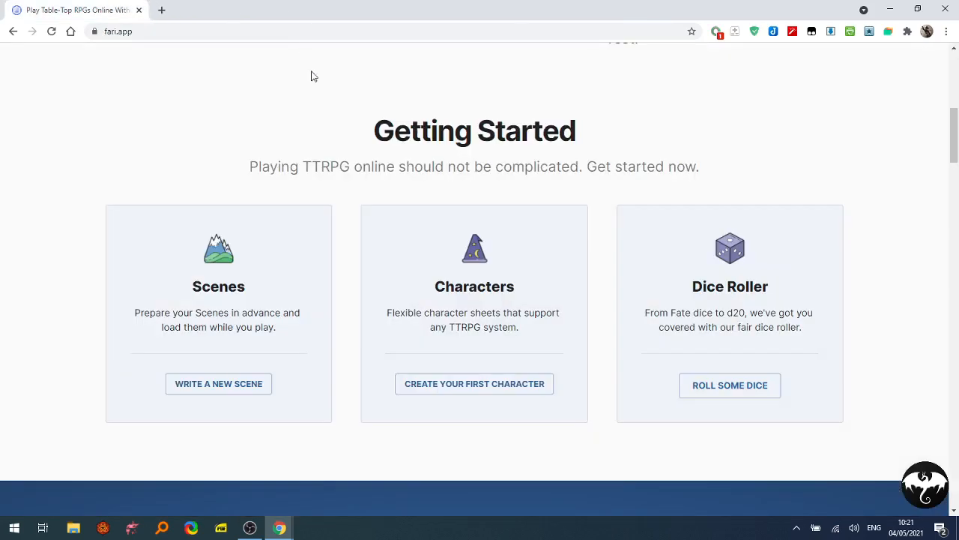
# Review the Fari home page and create a new scene from its Getting Started section
pyautogui.scroll(7, 232, 241)
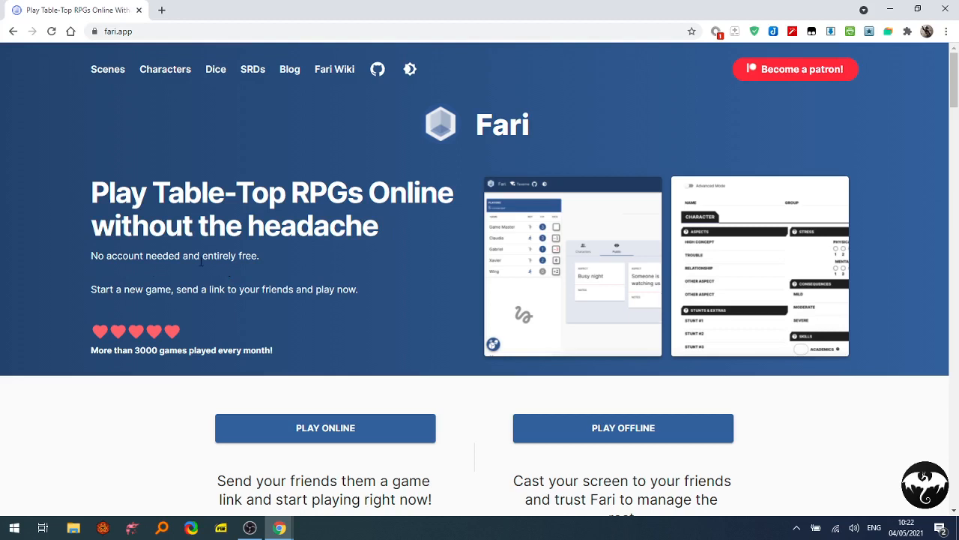
pyautogui.scroll(-5, 184, 361)
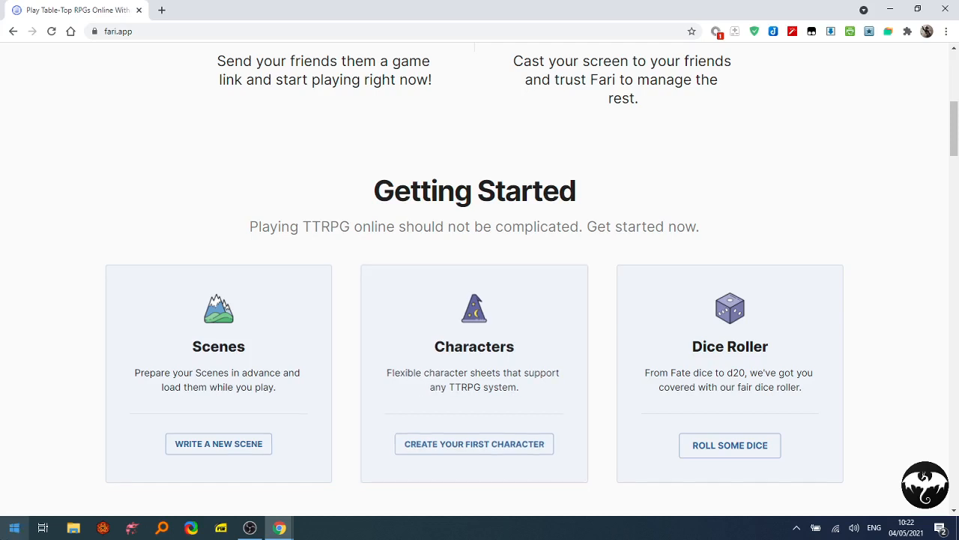
pyautogui.click(235, 447)
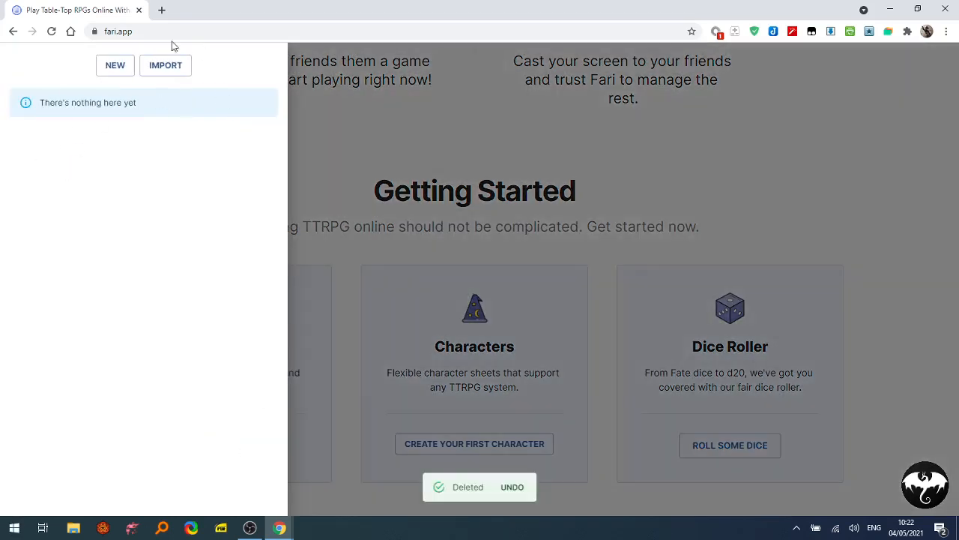
pyautogui.click(123, 69)
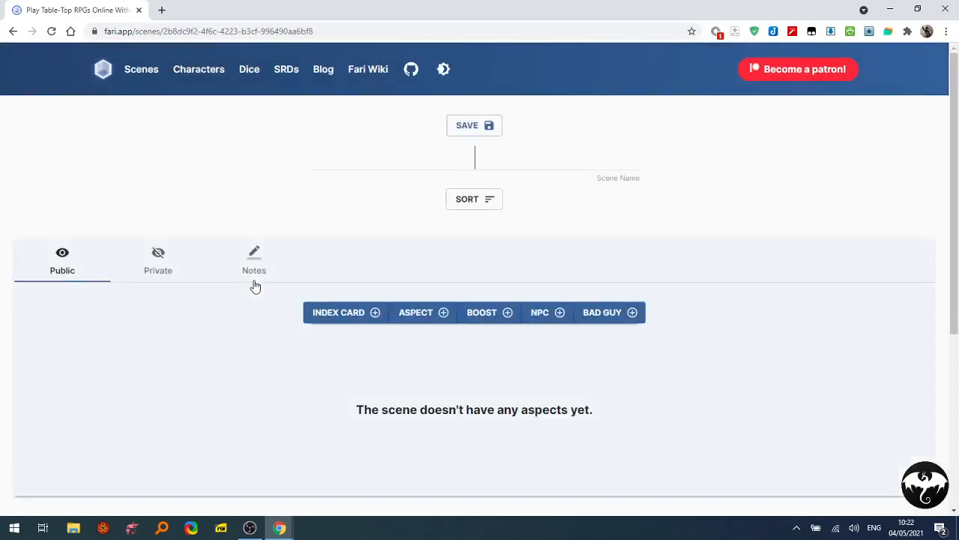
# Name the scene "Castle Caernarfon" and assign it to the group "My Game"
pyautogui.click(465, 168)
pyautogui.write('Castle')
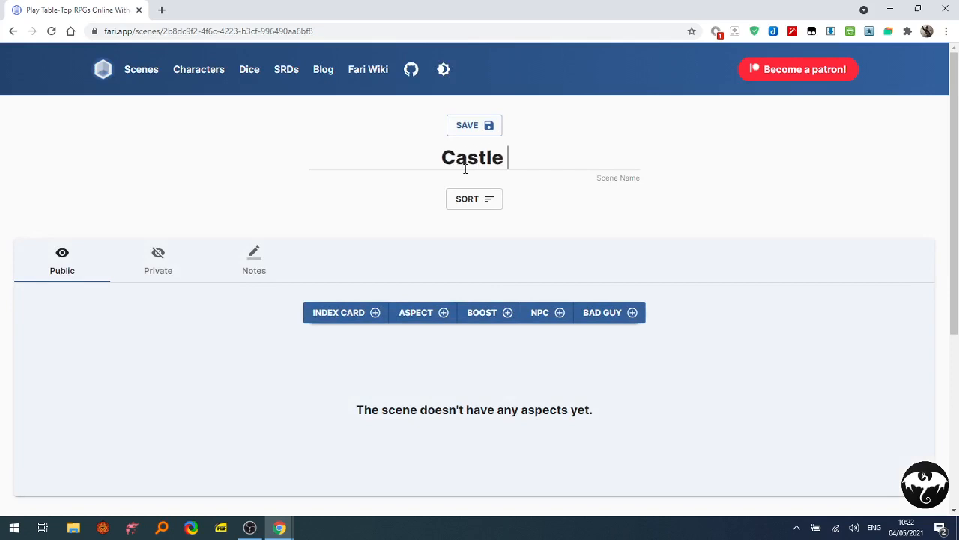
pyautogui.write(' CA')
pyautogui.press('BackSpace')
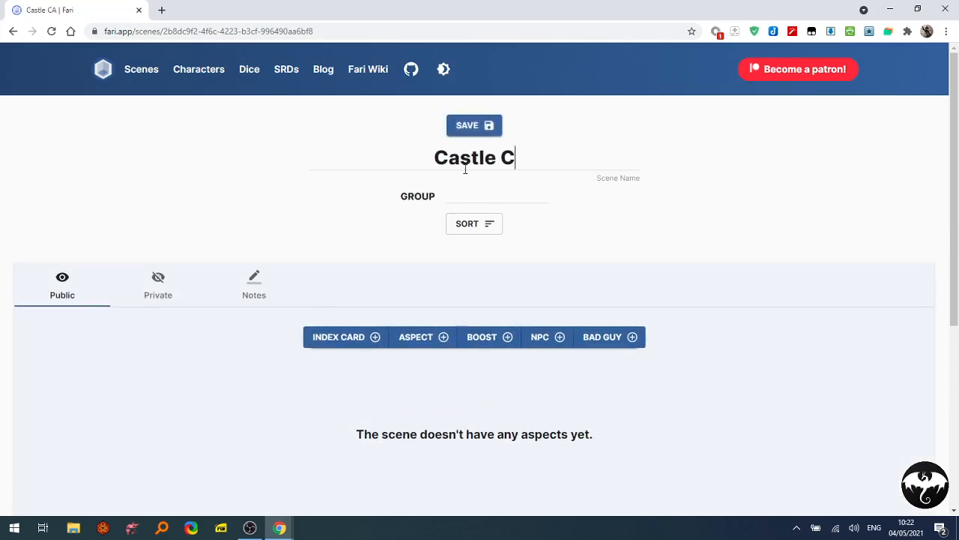
pyautogui.write('AER')
pyautogui.press('BackSpace')
pyautogui.press('BackSpace')
pyautogui.press('BackSpace')
pyautogui.write('a')
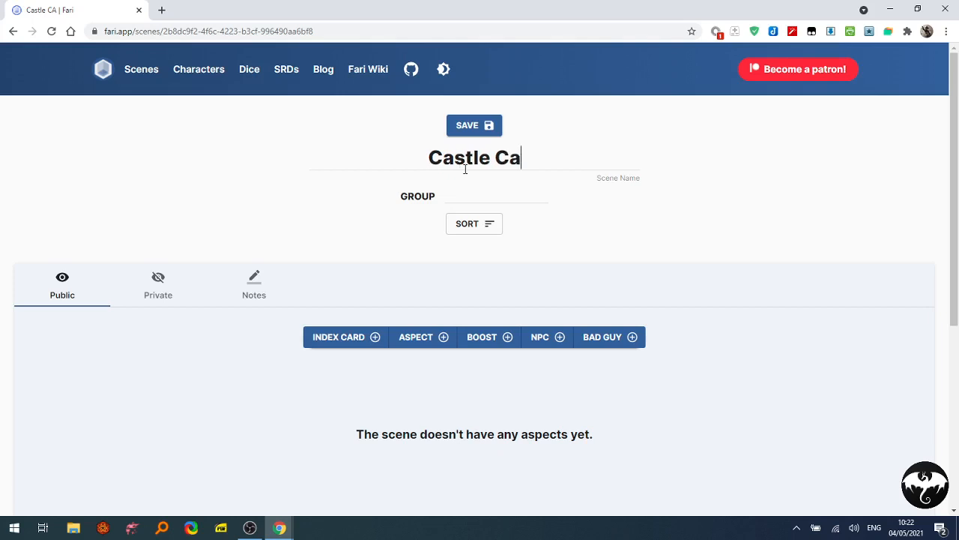
pyautogui.write('ernarfon')
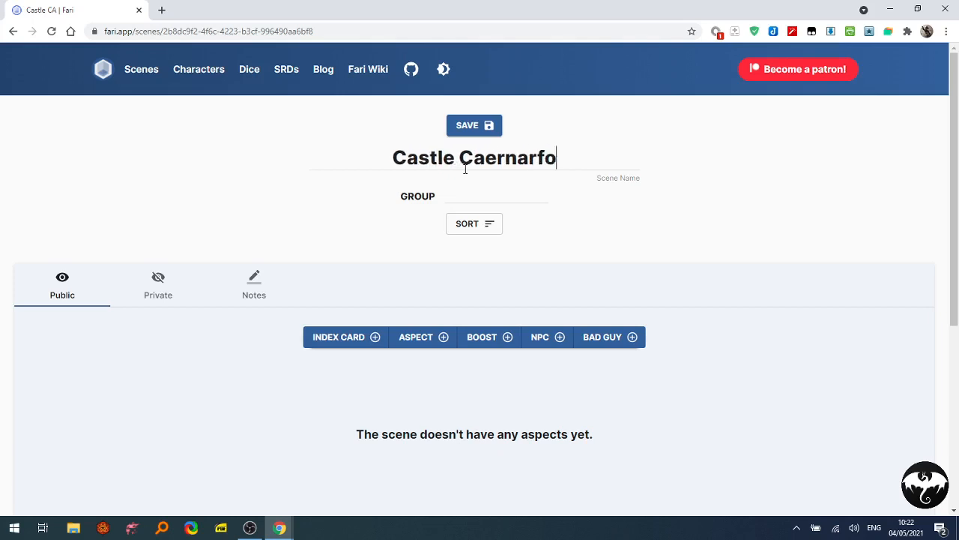
pyautogui.click(473, 197)
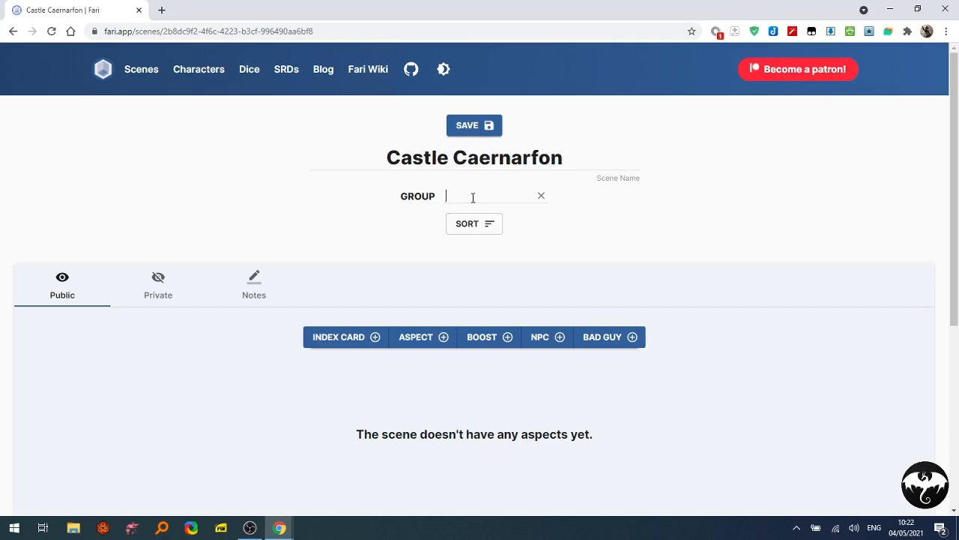
pyautogui.write('My Game')
# Add an index card "Castle Exterior" with the notes "Windy.cold grey castle" and make the card private
pyautogui.scroll(-1, 483, 414)
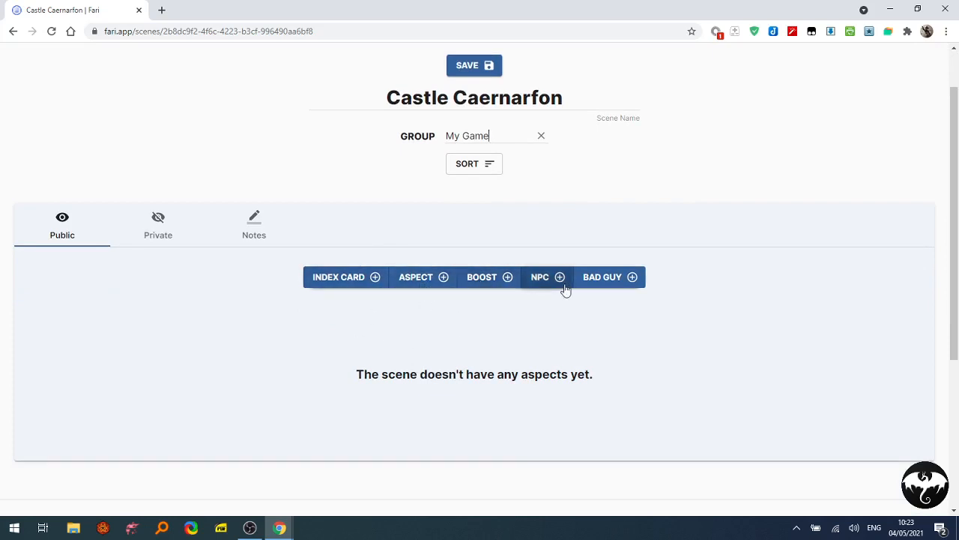
pyautogui.click(375, 279)
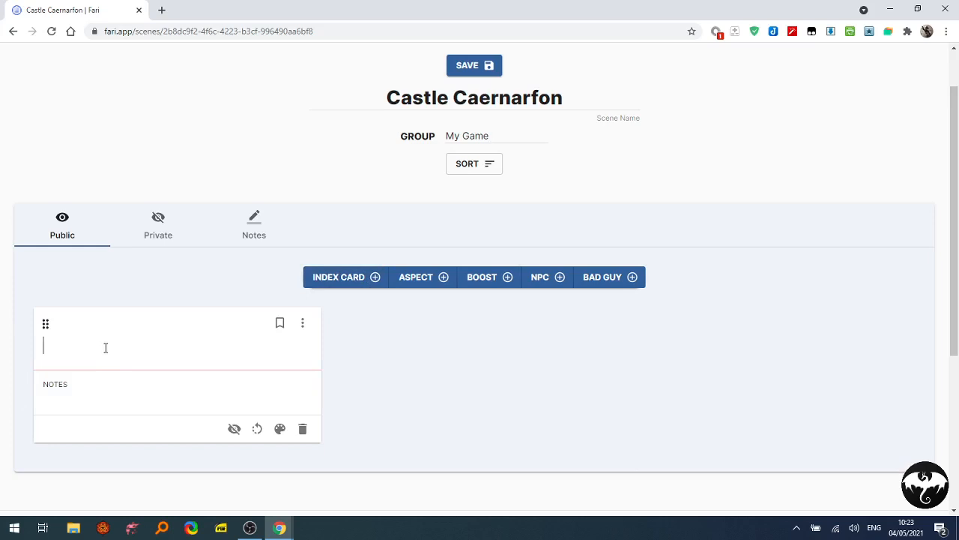
pyautogui.write('Castle Exterior')
pyautogui.click(81, 404)
pyautogui.write('Windy')
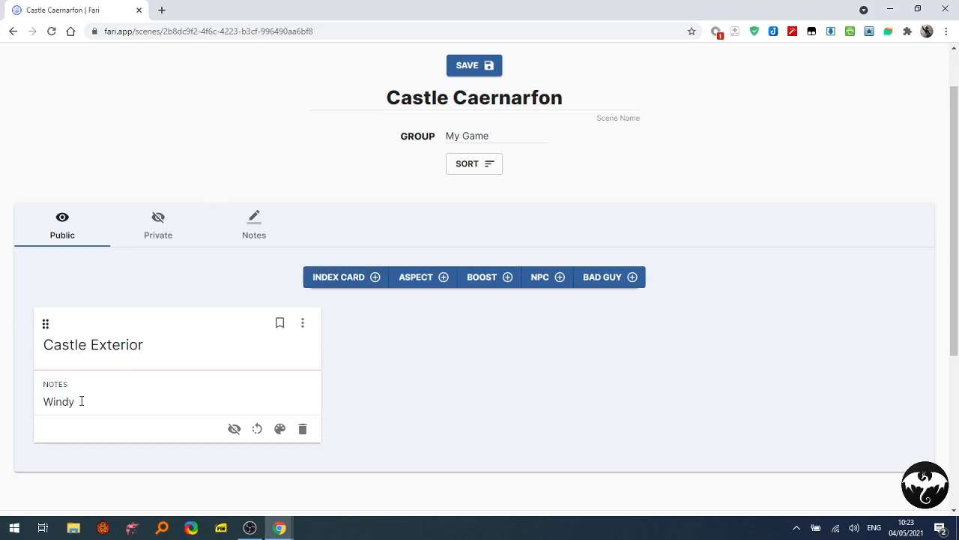
pyautogui.write('. Cold grey castle')
pyautogui.click(234, 429)
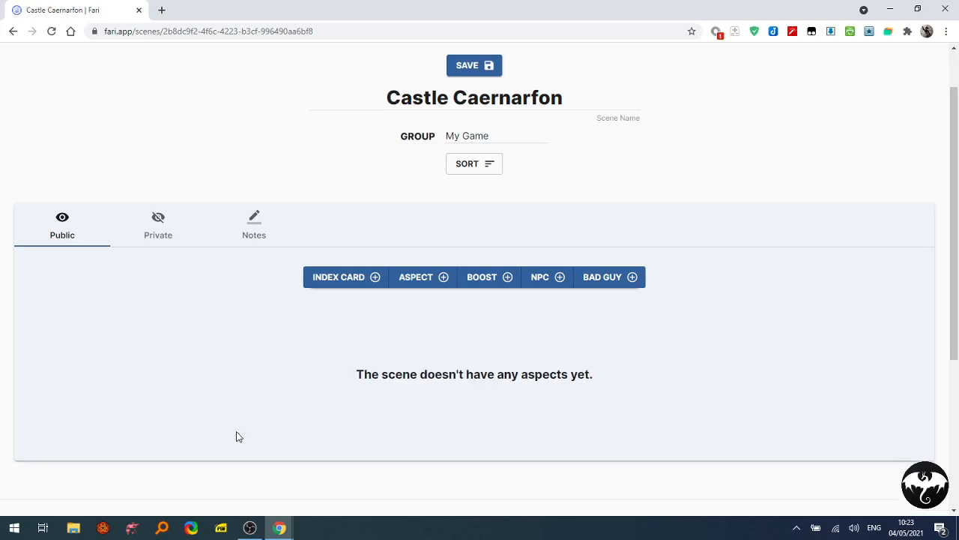
pyautogui.click(326, 279)
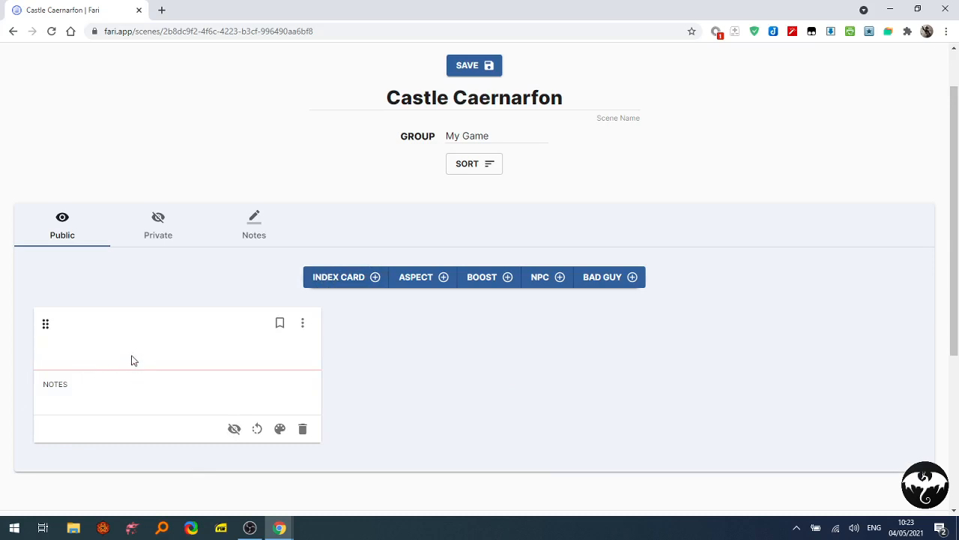
pyautogui.press('Tab')
pyautogui.click(56, 371)
pyautogui.click(303, 323)
pyautogui.click(298, 440)
pyautogui.click(302, 430)
# Add a public index card titled "Castle" with the notes "Exterior" and color it pale yellow
pyautogui.click(377, 278)
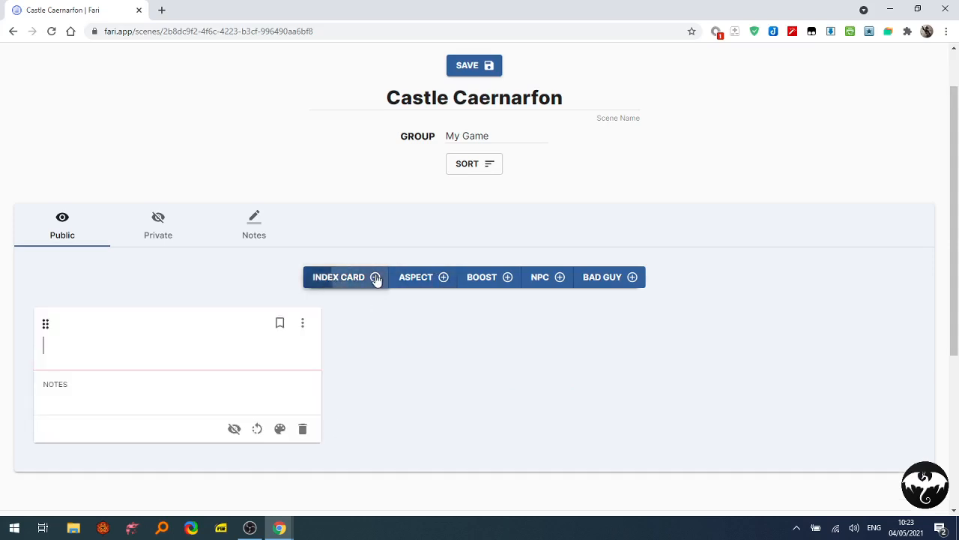
pyautogui.write('Castle')
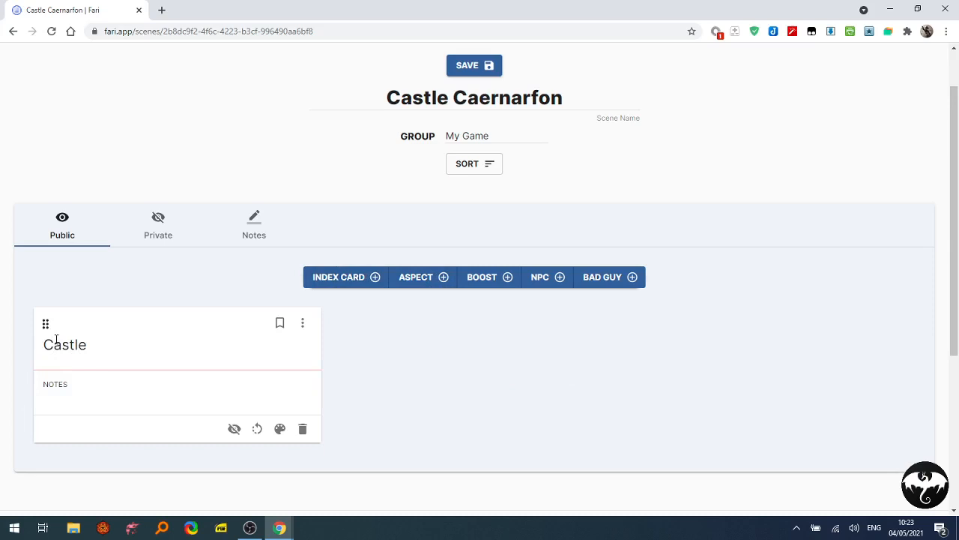
pyautogui.click(78, 402)
pyautogui.write('Exterior')
pyautogui.click(280, 428)
pyautogui.click(248, 478)
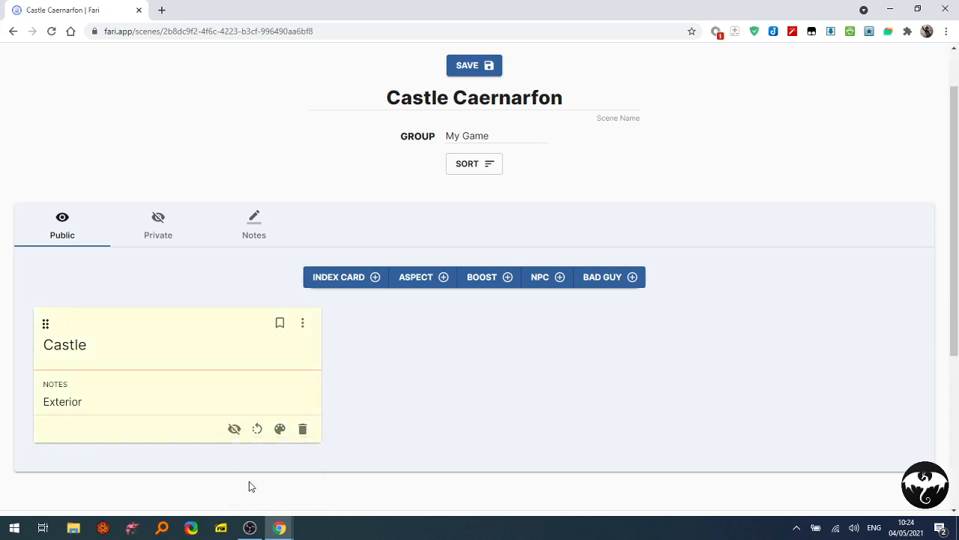
pyautogui.click(302, 323)
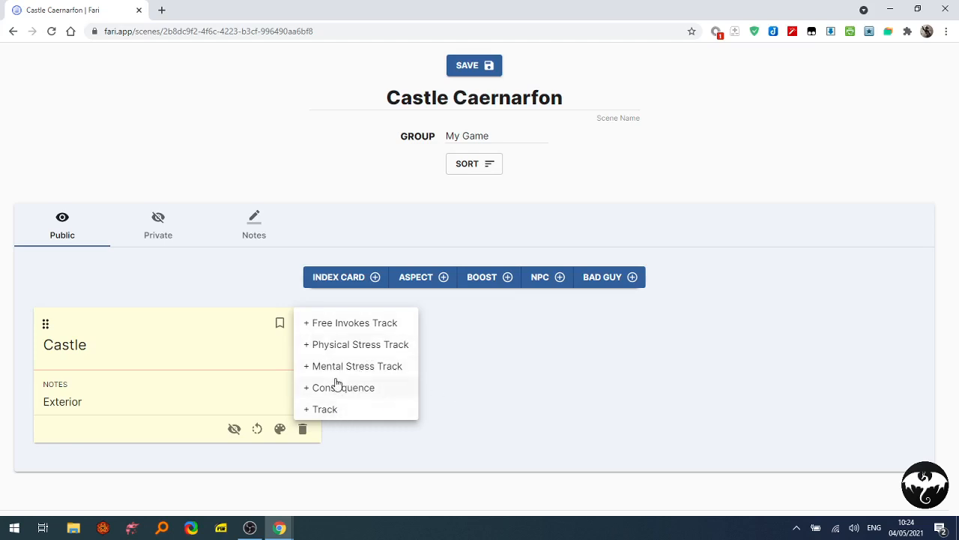
pyautogui.click(478, 365)
# Add two public aspect cards to the scene, titled "Windy" and "Wet"
pyautogui.click(441, 277)
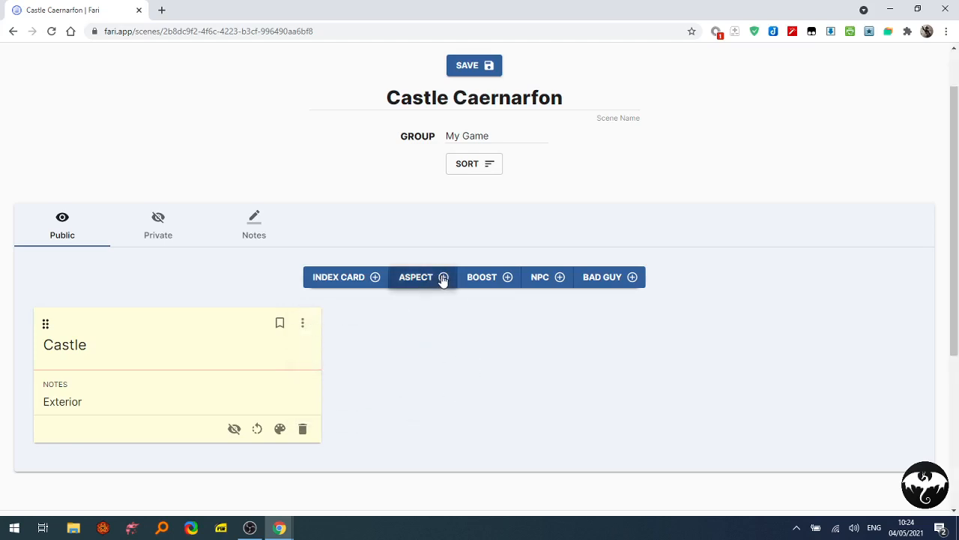
pyautogui.scroll(-2, 175, 472)
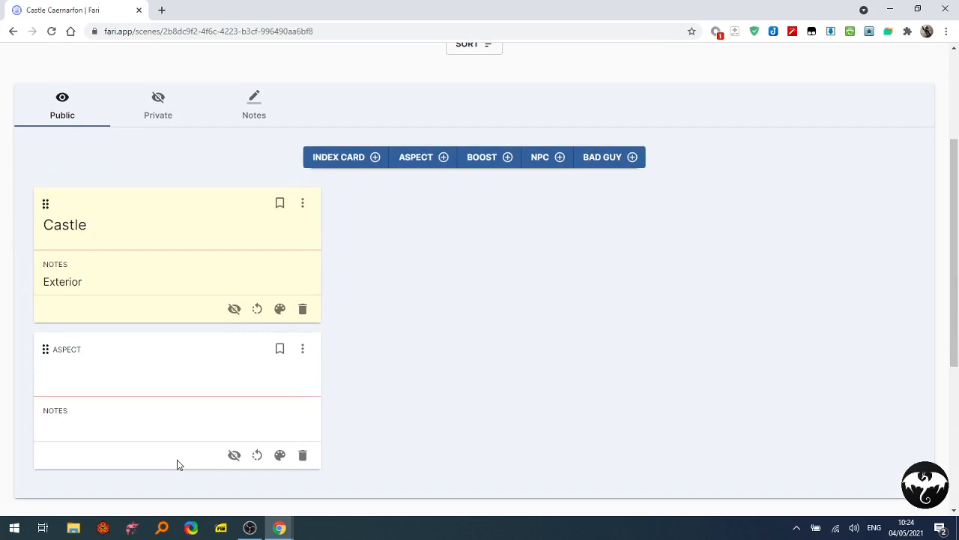
pyautogui.write('Windy')
pyautogui.click(446, 159)
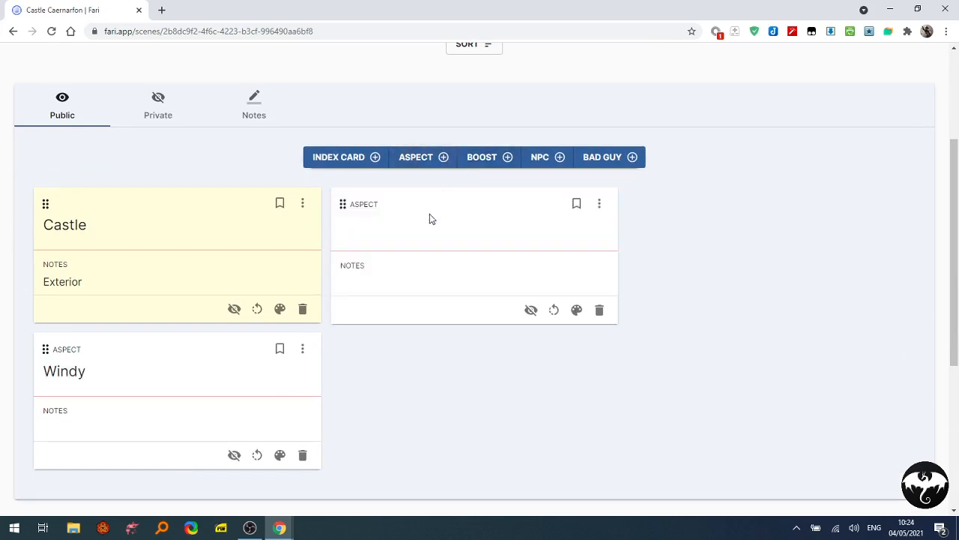
pyautogui.write('EWet')
pyautogui.press('Left')
pyautogui.press('Left')
pyautogui.press('Left')
# Add a public NPC card titled "12 goblins"
pyautogui.click(561, 158)
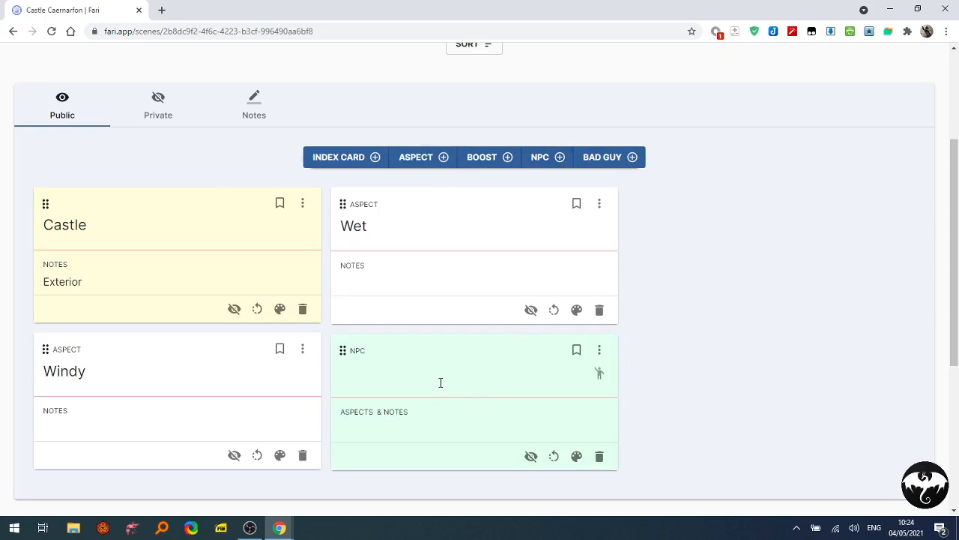
pyautogui.scroll(-4, 441, 383)
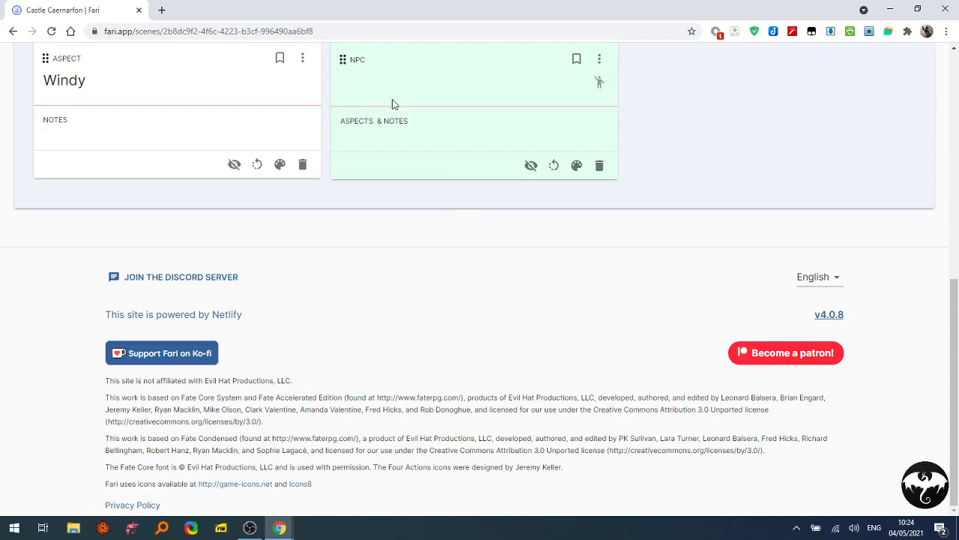
pyautogui.scroll(3, 400, 225)
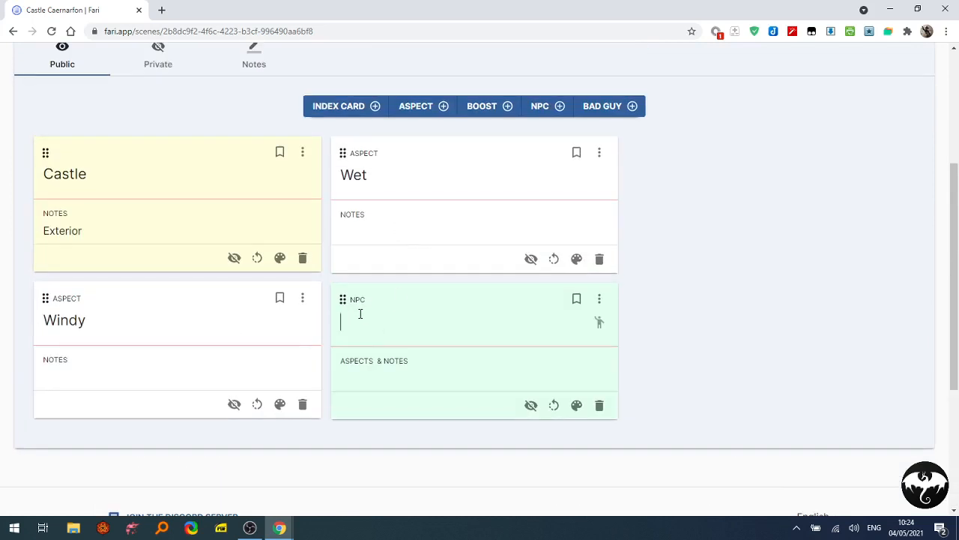
pyautogui.write('12 goblins')
# Add a public bad guy card titled "Mrs Big"
pyautogui.click(611, 112)
pyautogui.write('Mr Big')
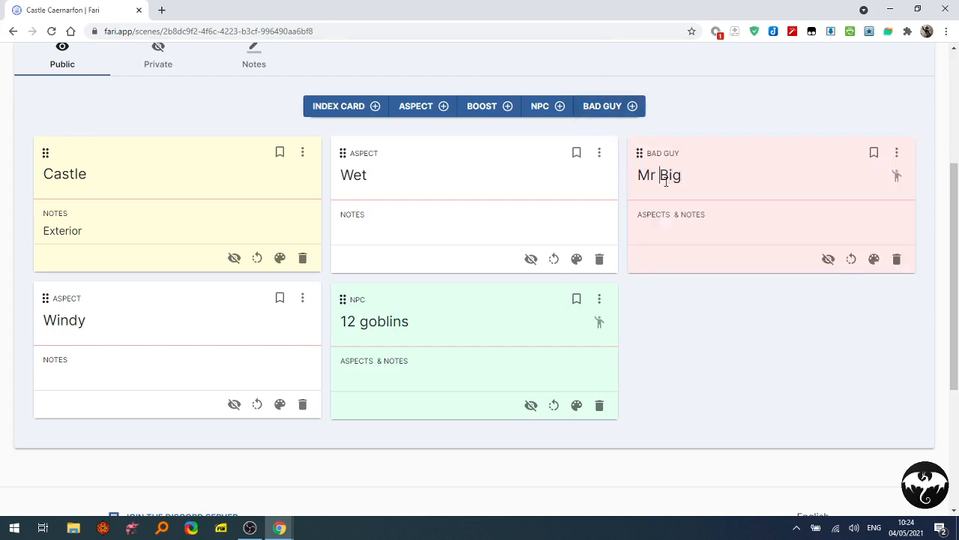
pyautogui.write('s')
# Add a private index card "Trap" with the notes "Saw trap", and delete the private "Castle Exterior" card
pyautogui.scroll(3, 677, 346)
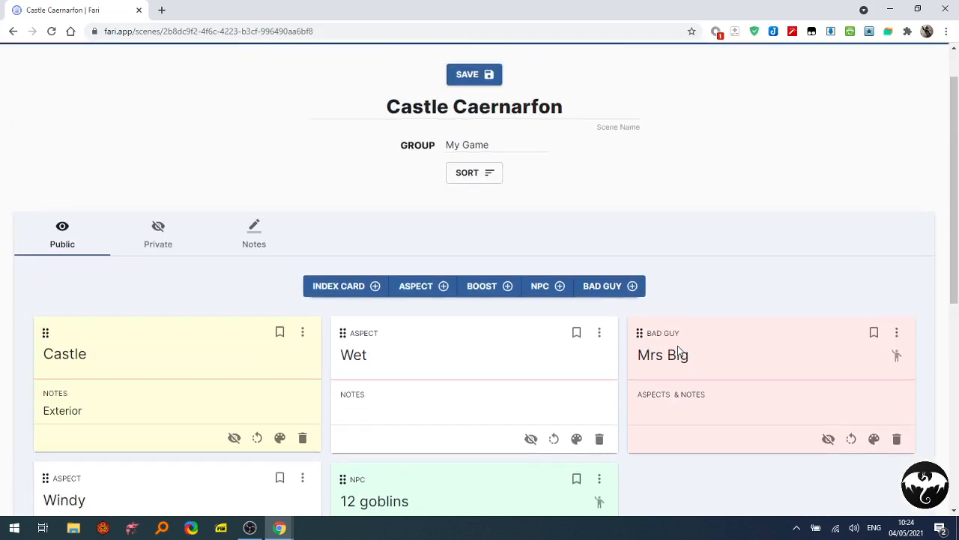
pyautogui.click(153, 238)
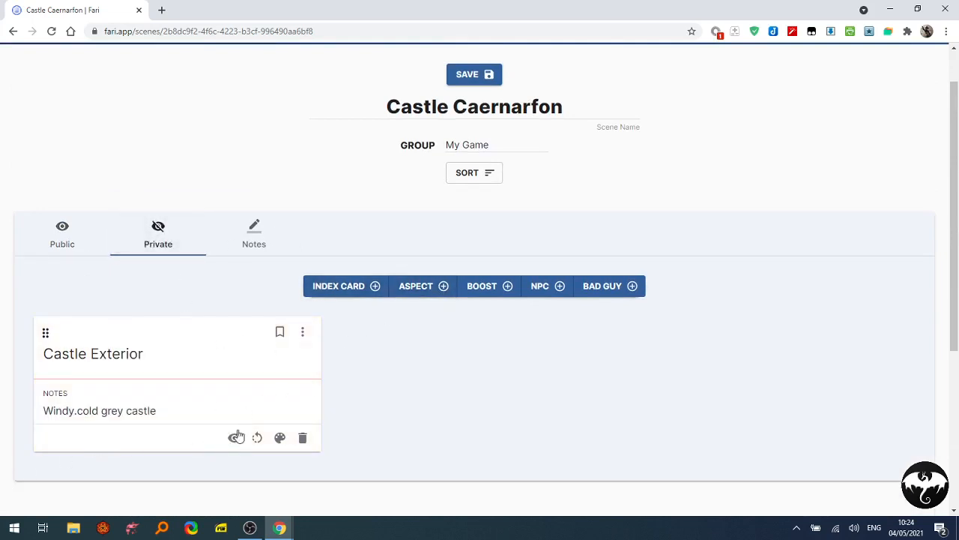
pyautogui.click(360, 289)
pyautogui.scroll(-2, 277, 428)
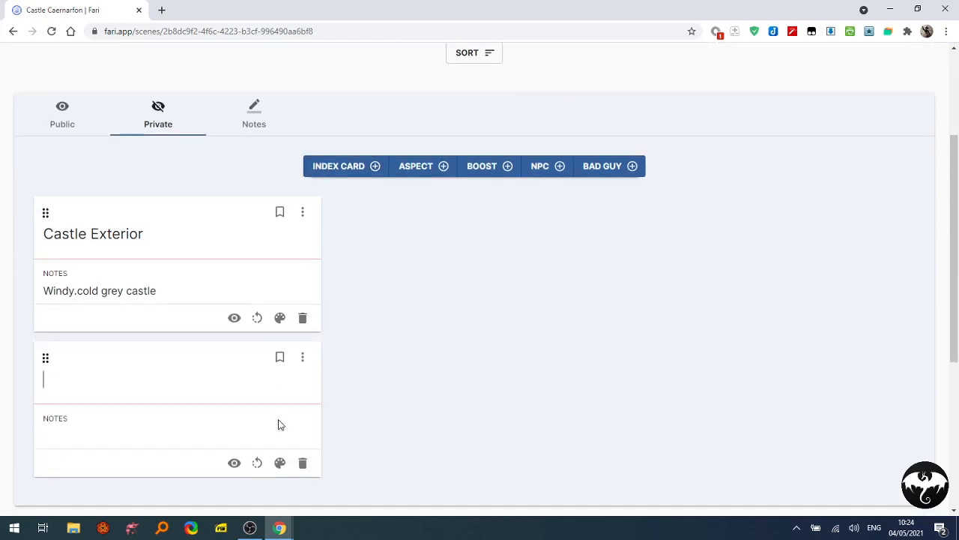
pyautogui.write('Trap')
pyautogui.click(65, 437)
pyautogui.click(302, 320)
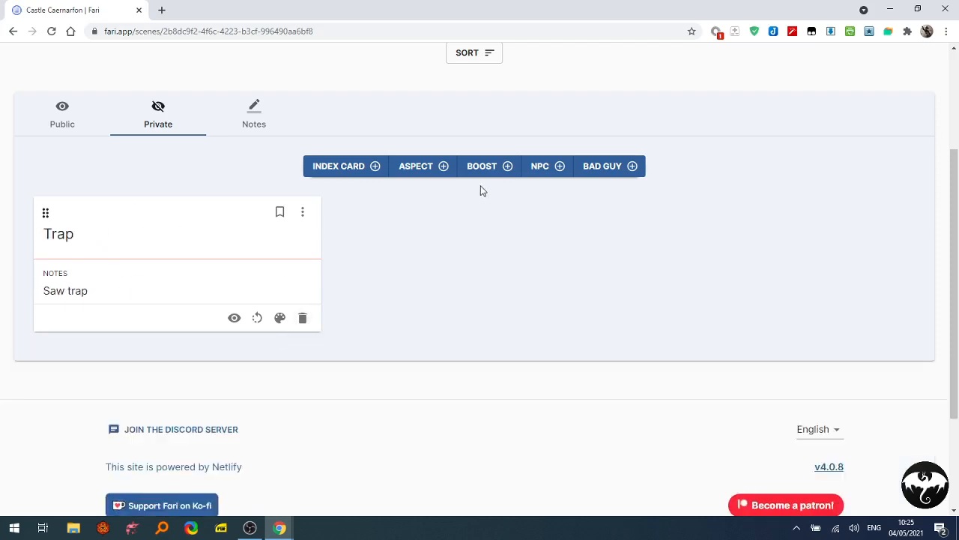
# Enter "My GM notes" as the scene's notes and save the scene
pyautogui.click(258, 123)
pyautogui.click(81, 193)
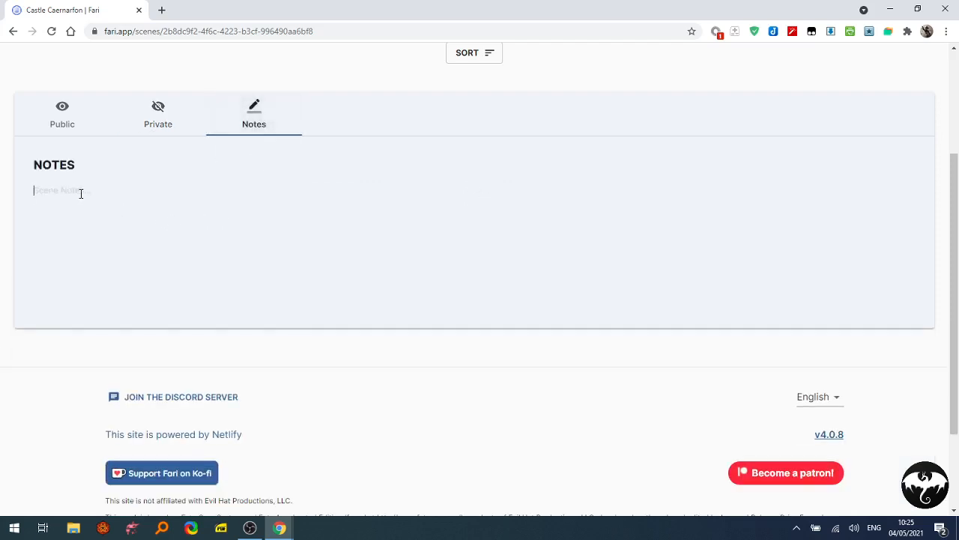
pyautogui.write('My GM notes')
pyautogui.scroll(3, 491, 419)
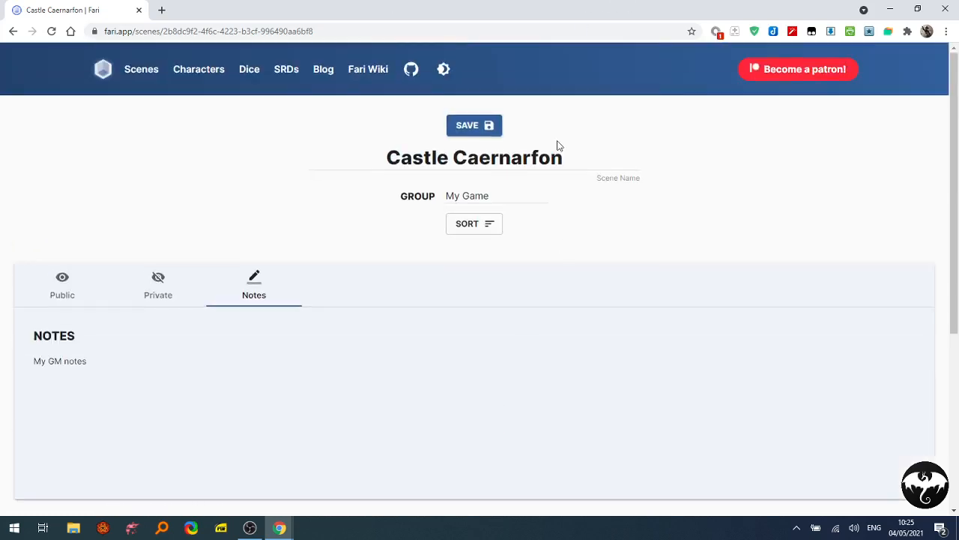
pyautogui.click(478, 128)
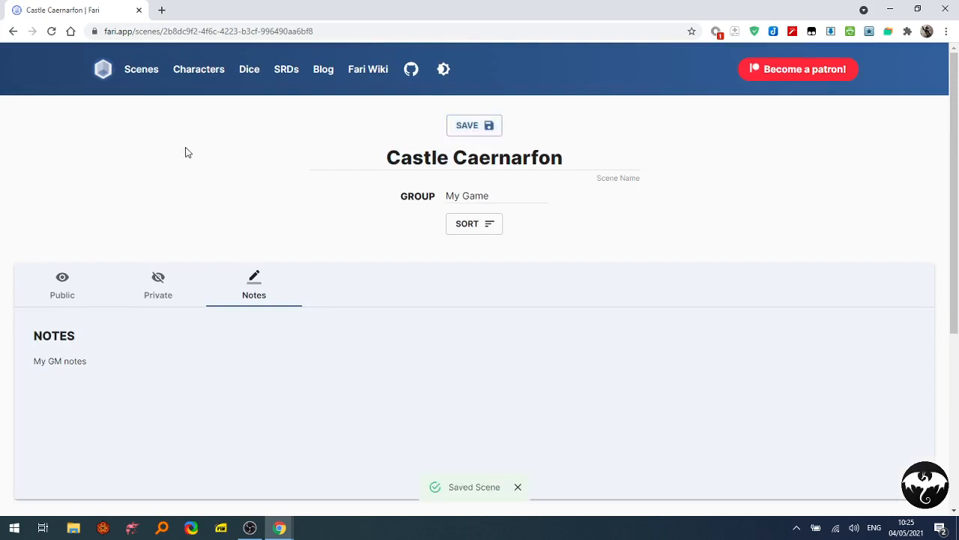
# View the list of saved scenes and create a new character
pyautogui.click(139, 72)
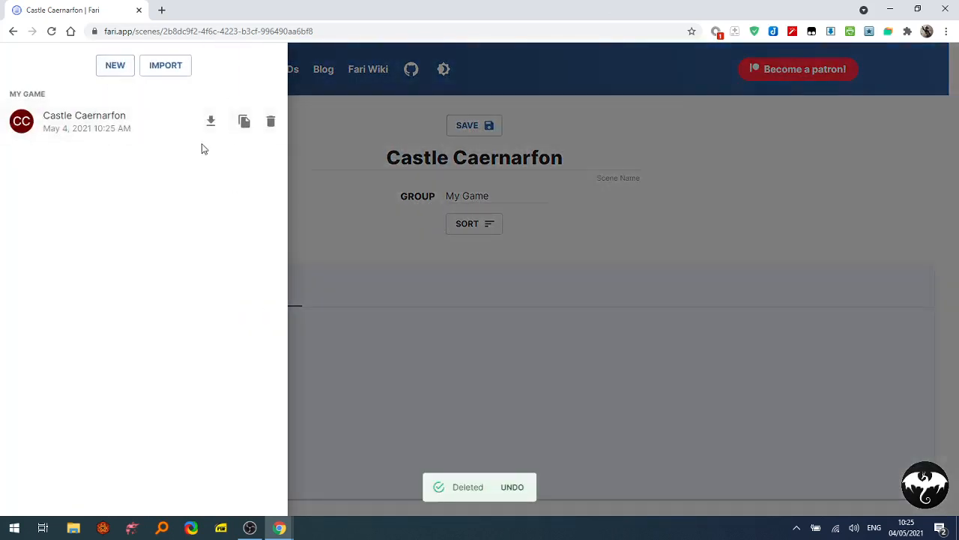
pyautogui.click(337, 363)
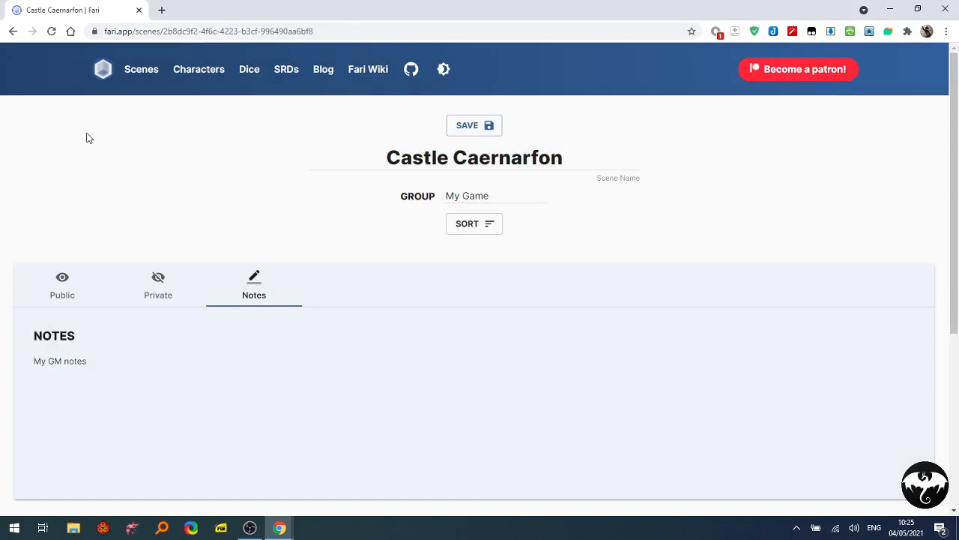
pyautogui.click(197, 70)
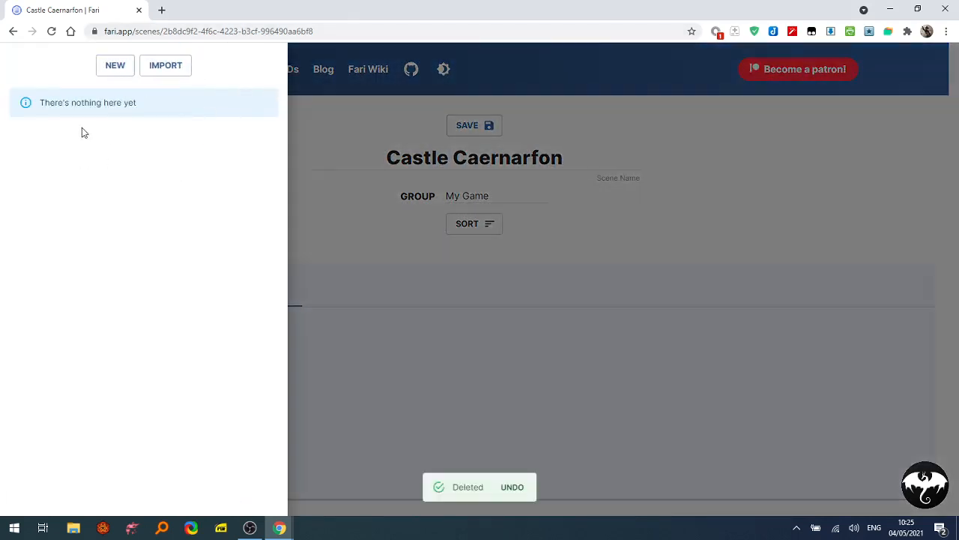
pyautogui.click(113, 67)
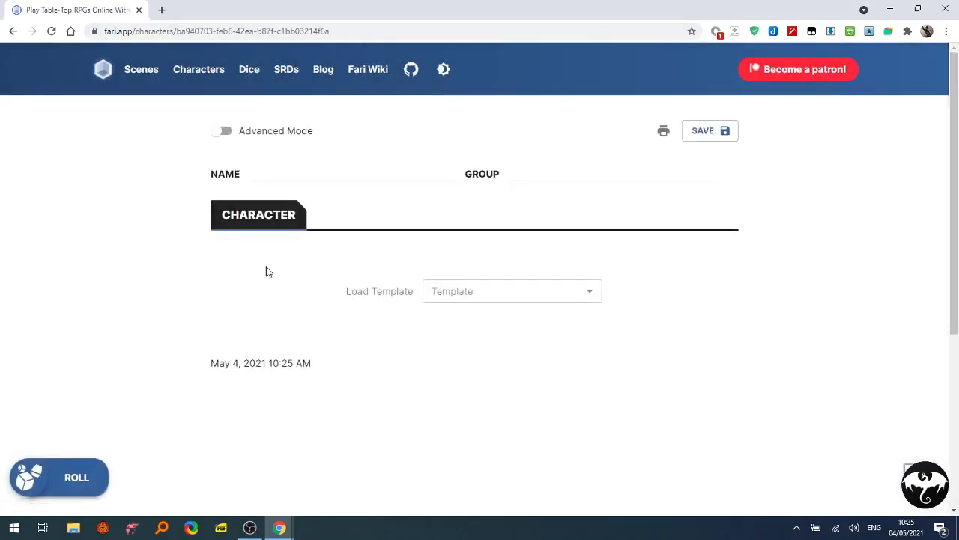
# Browse the character sheet templates available for the new character
pyautogui.click(483, 294)
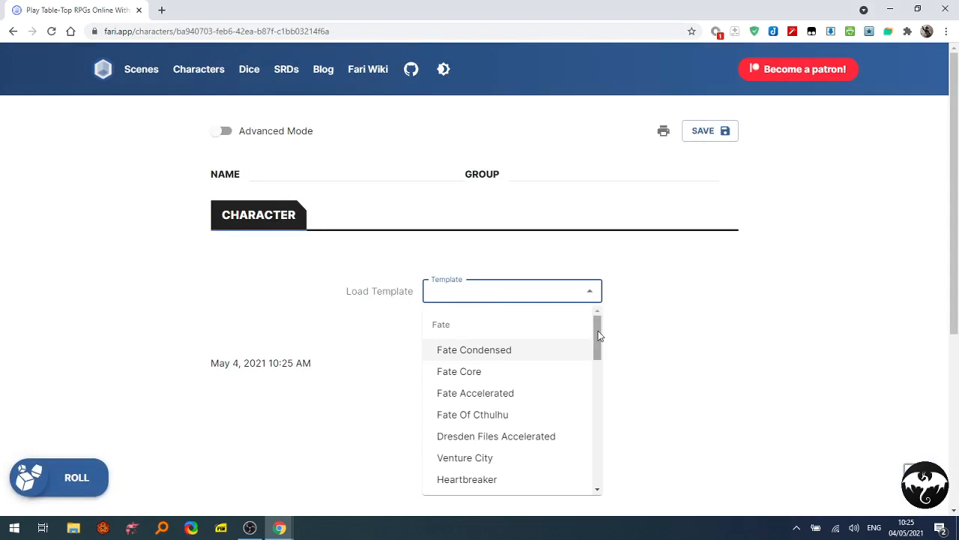
pyautogui.scroll(-1, 599, 339)
pyautogui.moveTo(599, 339); pyautogui.dragTo(640, 313)
pyautogui.click(689, 332)
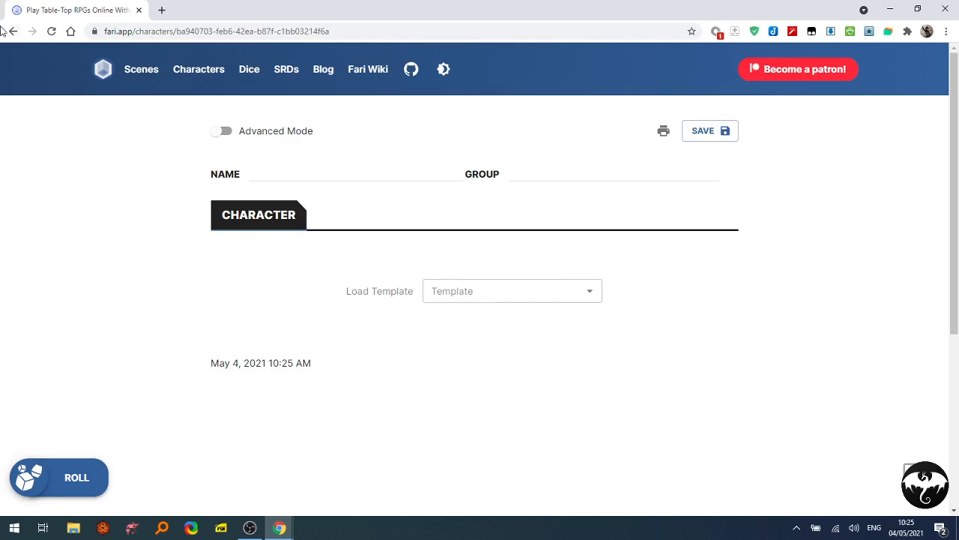
# Turn on Advanced Mode for the character sheet and set its group to "My Campaign"
pyautogui.click(226, 135)
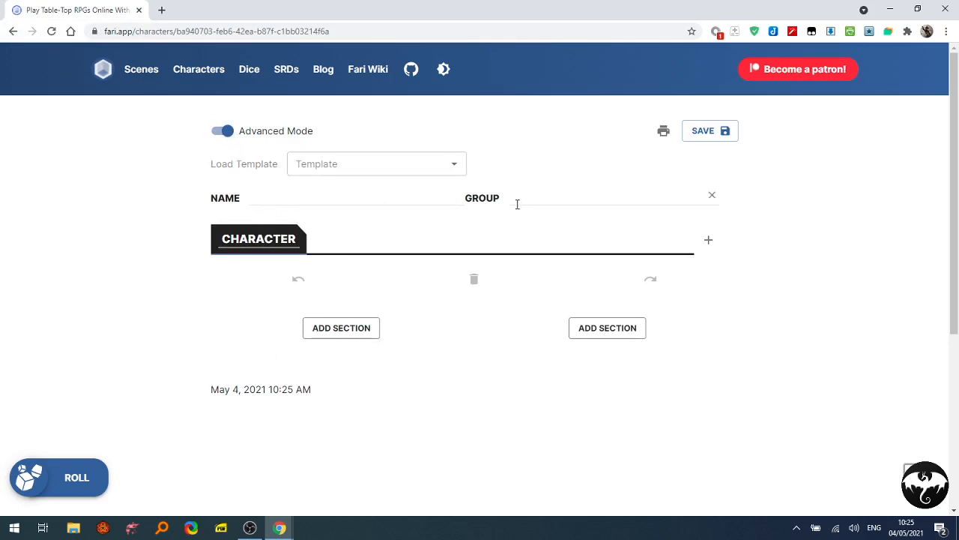
pyautogui.write('My C')
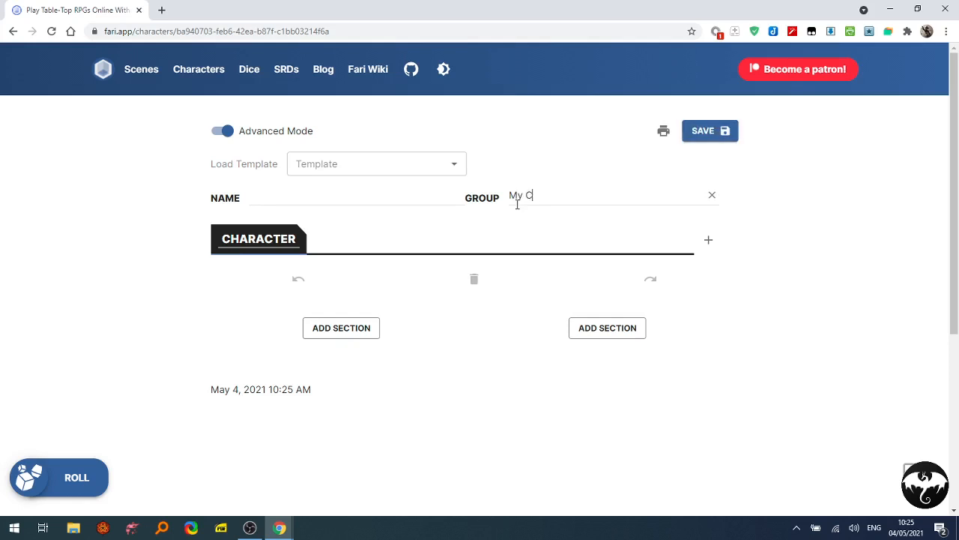
pyautogui.write('ampaign')
# Add a second page to the character sheet and name it "SKILLS"
pyautogui.click(706, 242)
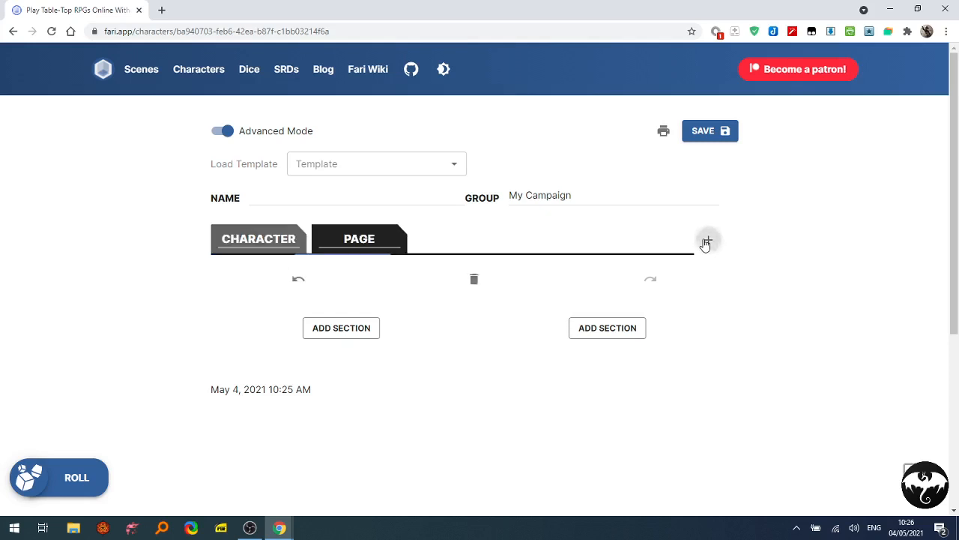
pyautogui.press('BackSpace')
pyautogui.press('BackSpace')
pyautogui.press('BackSpace')
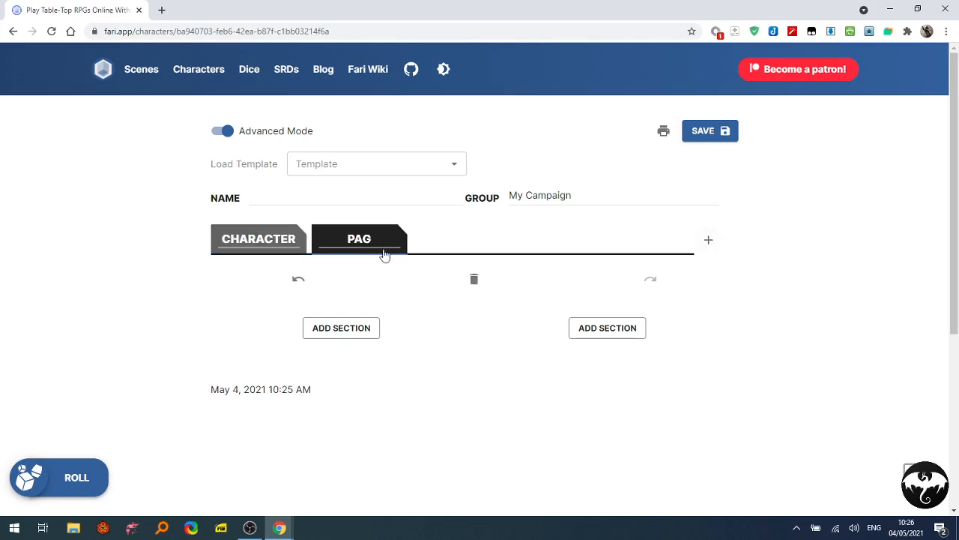
pyautogui.write('SKILLS')
# Add a third page to the character sheet and name it "BIOGRAPHY"
pyautogui.click(709, 240)
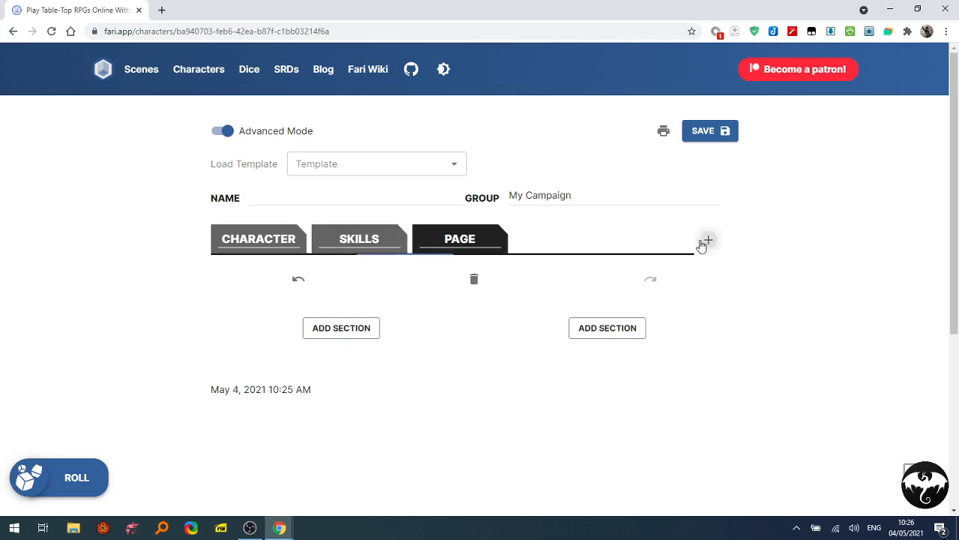
pyautogui.press('BackSpace')
pyautogui.press('BackSpace')
pyautogui.press('BackSpace')
pyautogui.press('BackSpace')
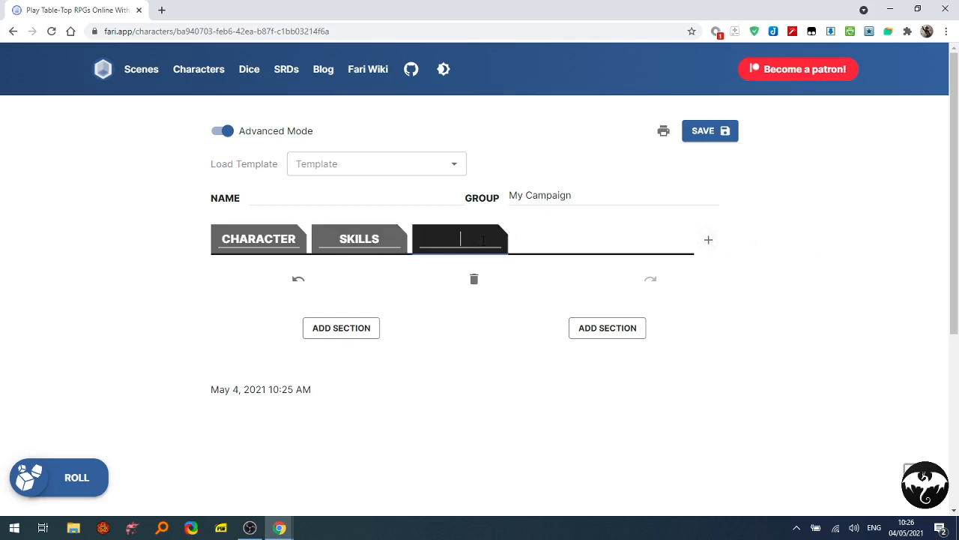
pyautogui.write('BIOGRAP')
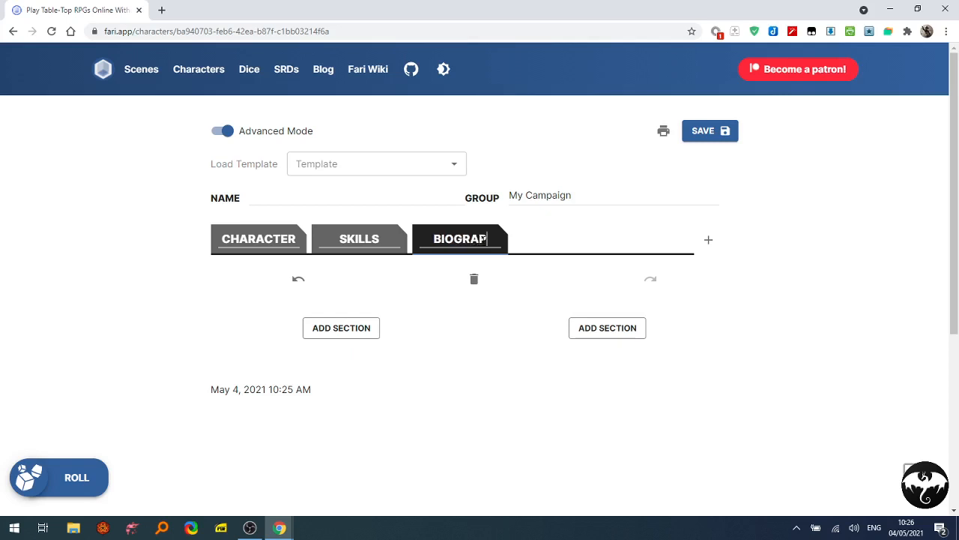
pyautogui.write('HY')
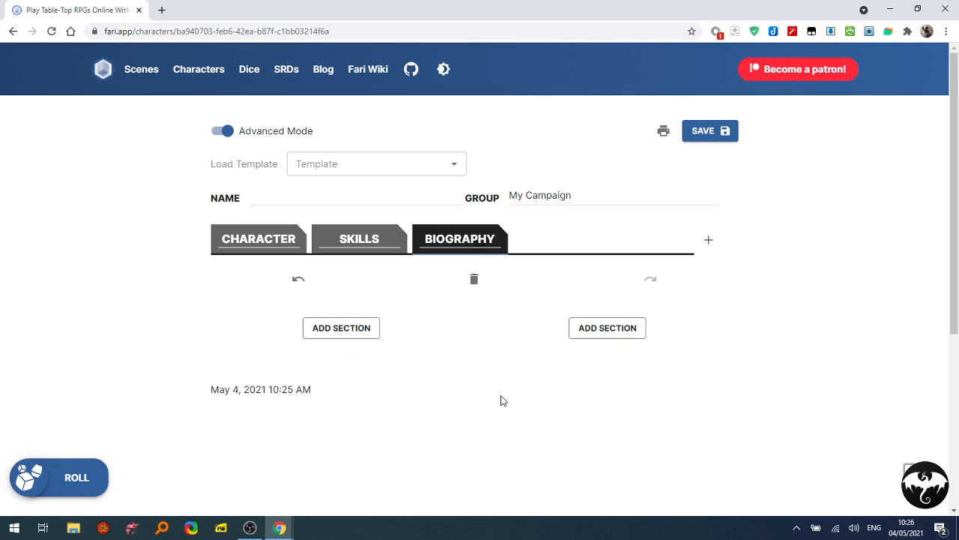
# Add a section named "ATTRIBUTES" to the first column of the Character page
pyautogui.click(243, 236)
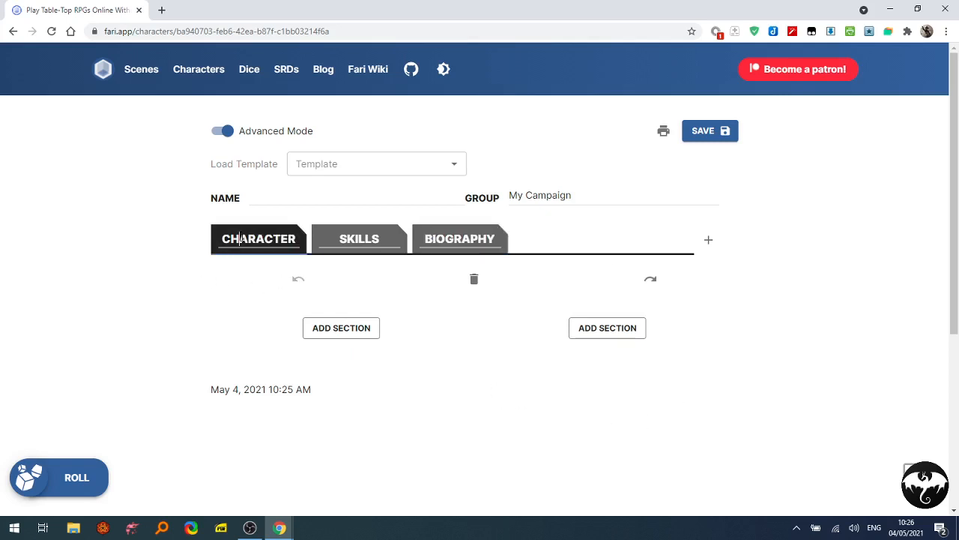
pyautogui.click(329, 334)
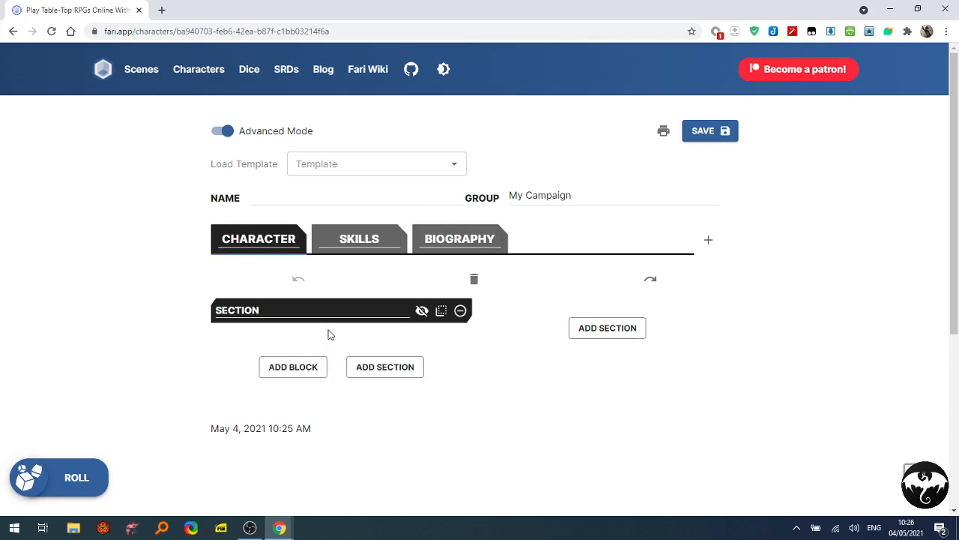
pyautogui.moveTo(270, 310); pyautogui.dragTo(205, 312)
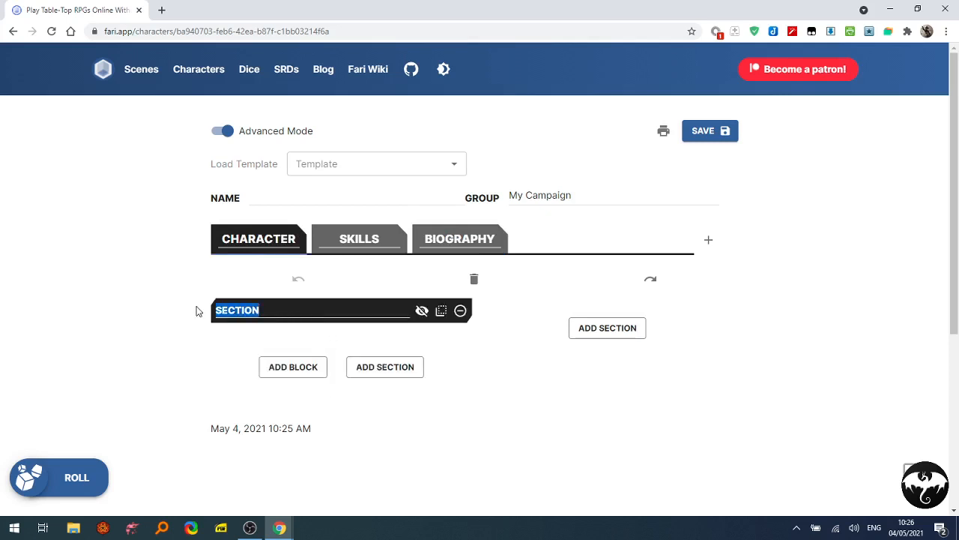
pyautogui.write('ATTRRIBUTE')
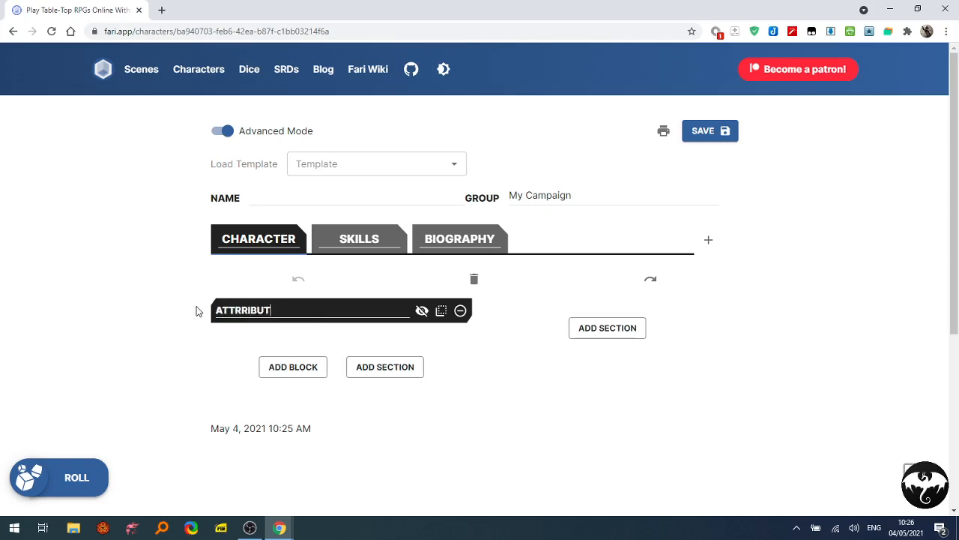
pyautogui.press('BackSpace')
pyautogui.press('BackSpace')
pyautogui.press('BackSpace')
pyautogui.press('BackSpace')
pyautogui.write('UTES')
# Add sections named "HEALTH" and "ARMOUR" to the second column of the Character page
pyautogui.click(599, 328)
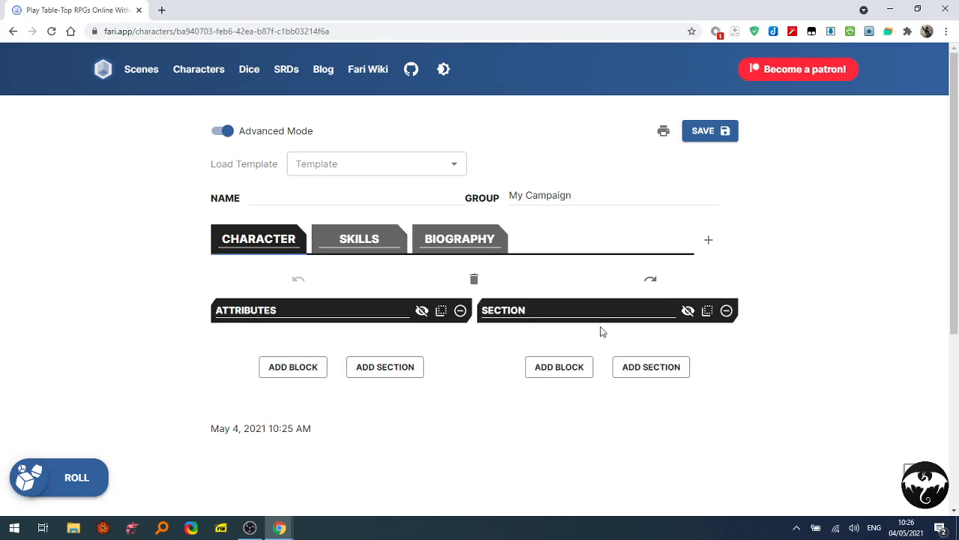
pyautogui.moveTo(544, 314); pyautogui.dragTo(487, 311)
pyautogui.write('HEALTH')
pyautogui.click(648, 373)
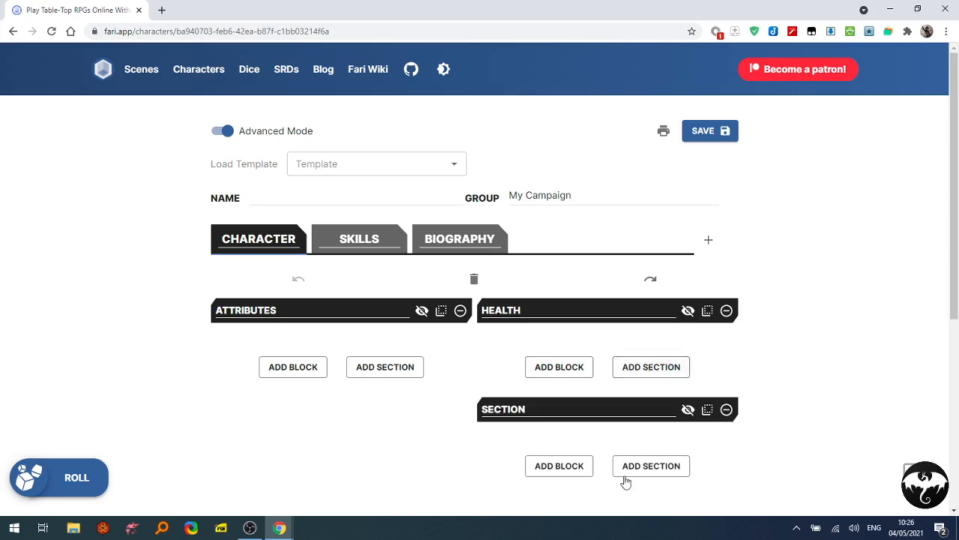
pyautogui.doubleClick(477, 412)
pyautogui.write('ARMOUR')
# Add a section named "SKILLS" to the first column of the Skills page
pyautogui.click(355, 233)
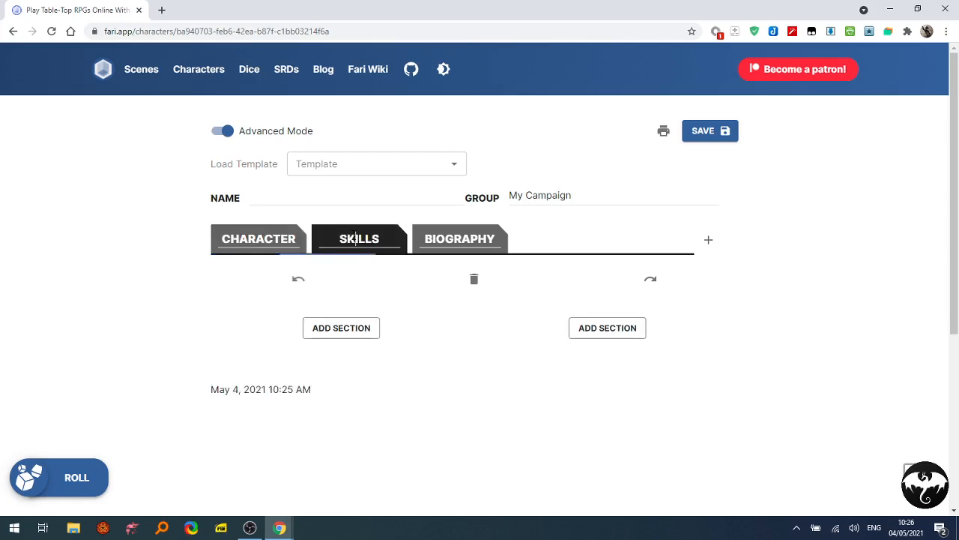
pyautogui.click(324, 328)
pyautogui.click(276, 310)
pyautogui.hotkey('ctrl', 'a')
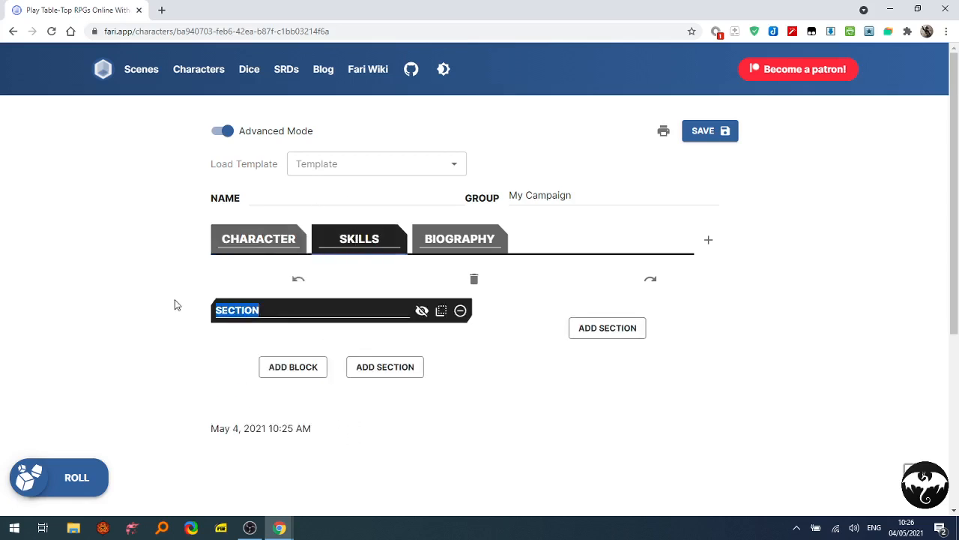
pyautogui.write('SKILLS')
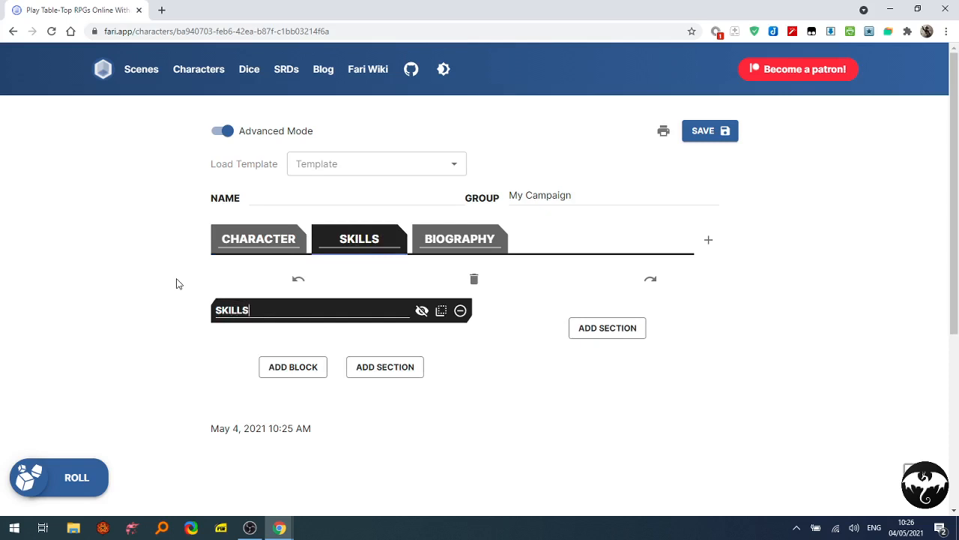
# Add a section named "BACKGROUND" to the first column of the Biography page
pyautogui.click(456, 237)
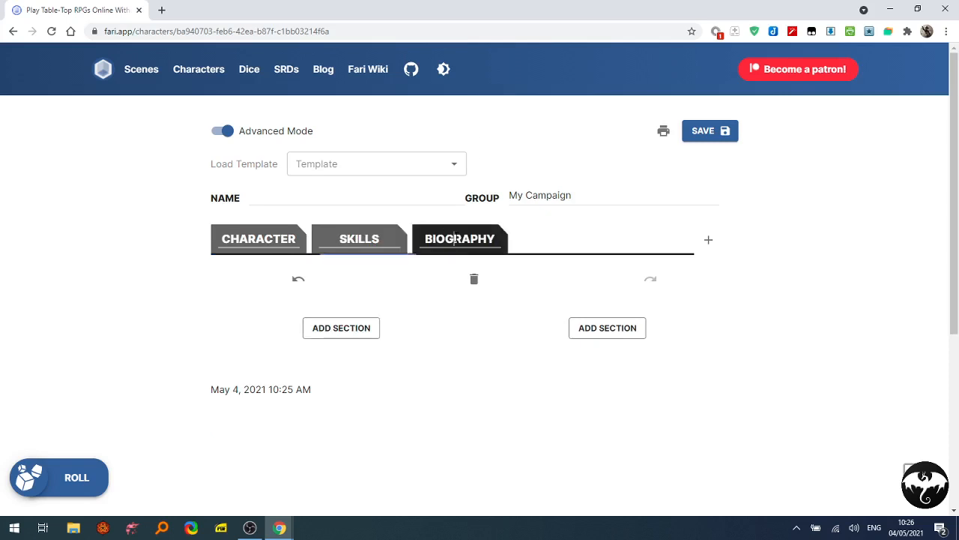
pyautogui.click(328, 335)
pyautogui.hotkey('ctrl', 'a')
pyautogui.write('B')
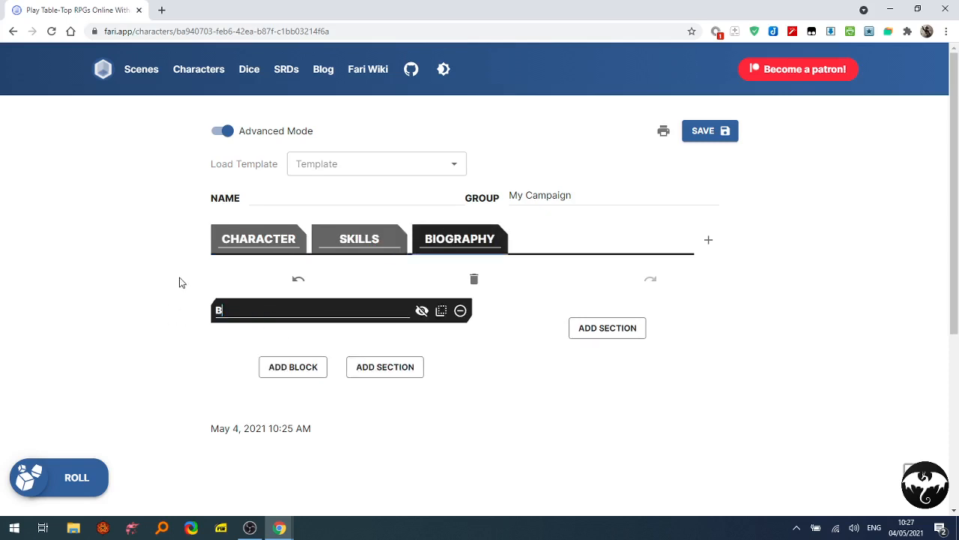
pyautogui.write('ACKGROUND')
# Add a section named "AGE" to the Biography page and move the Background section below it
pyautogui.click(393, 375)
pyautogui.hotkey('ctrl', 'a')
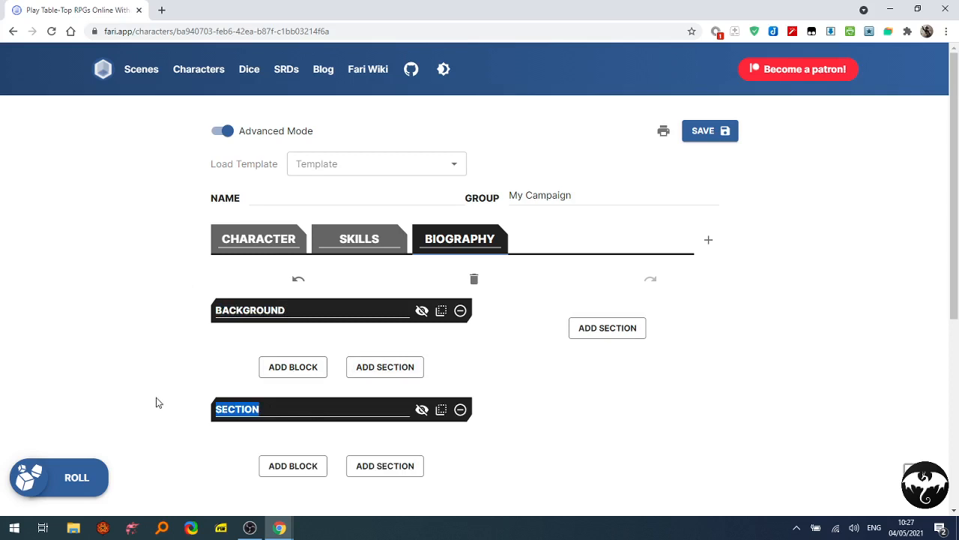
pyautogui.write('AGE')
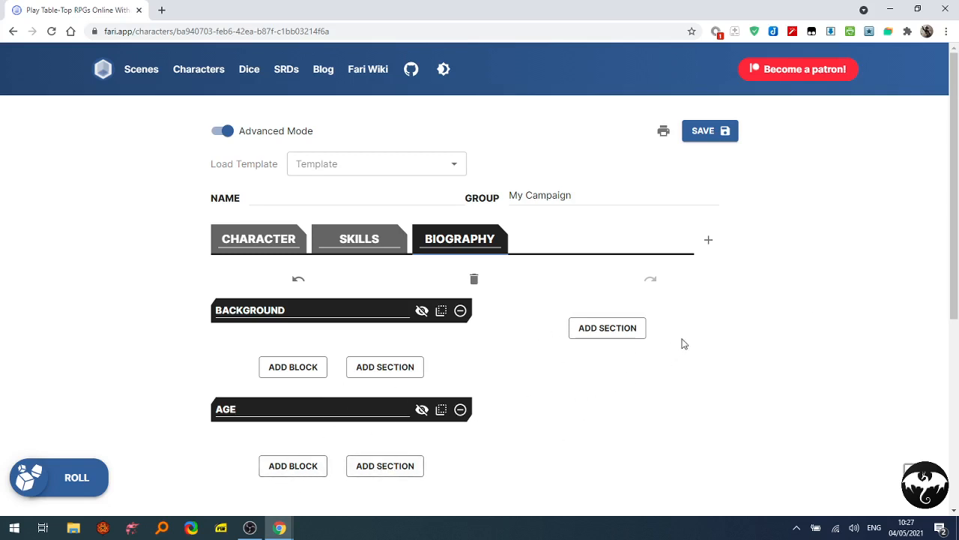
pyautogui.click(442, 312)
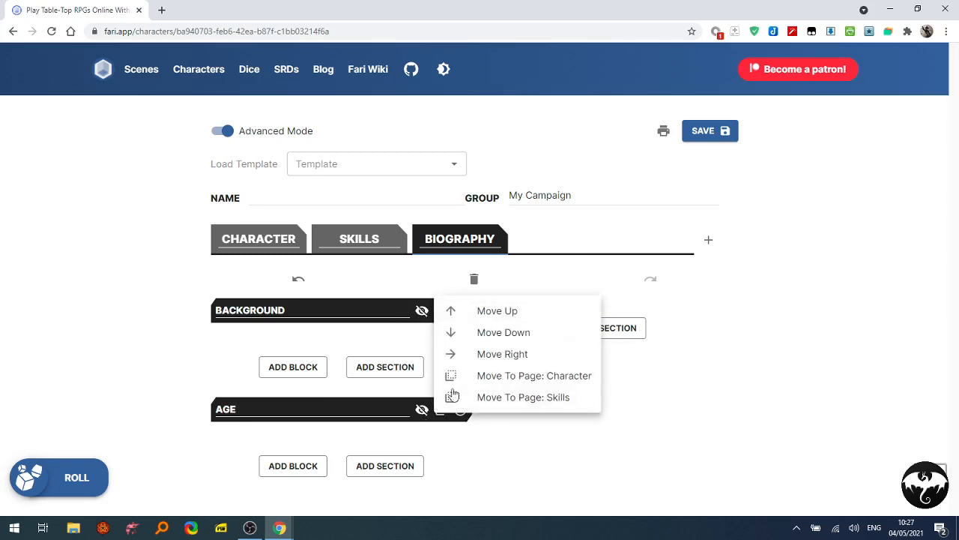
pyautogui.click(487, 335)
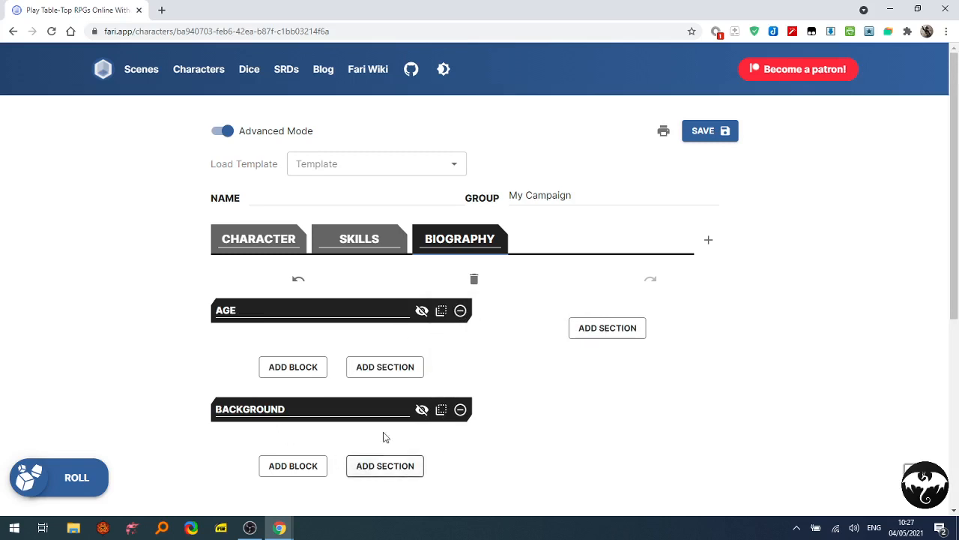
pyautogui.scroll(-1, 570, 396)
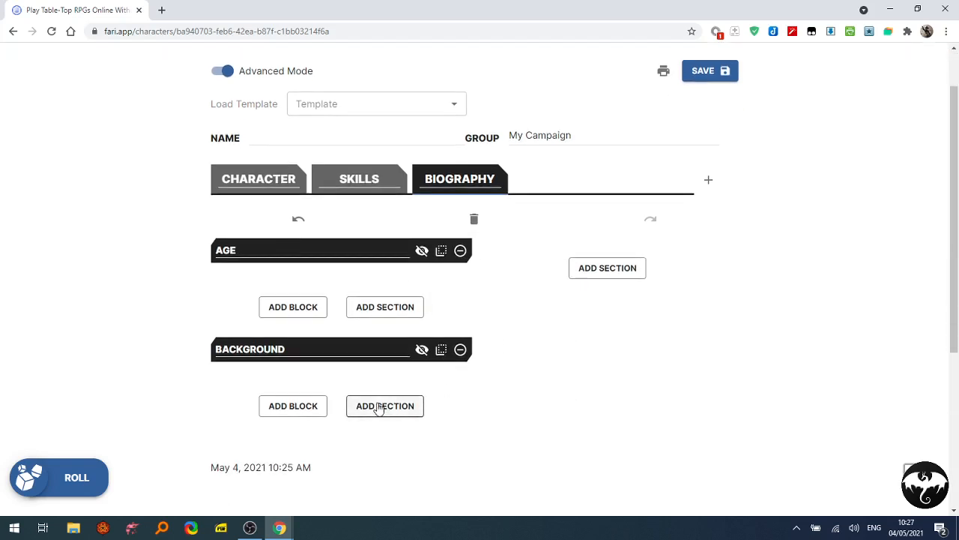
pyautogui.click(379, 407)
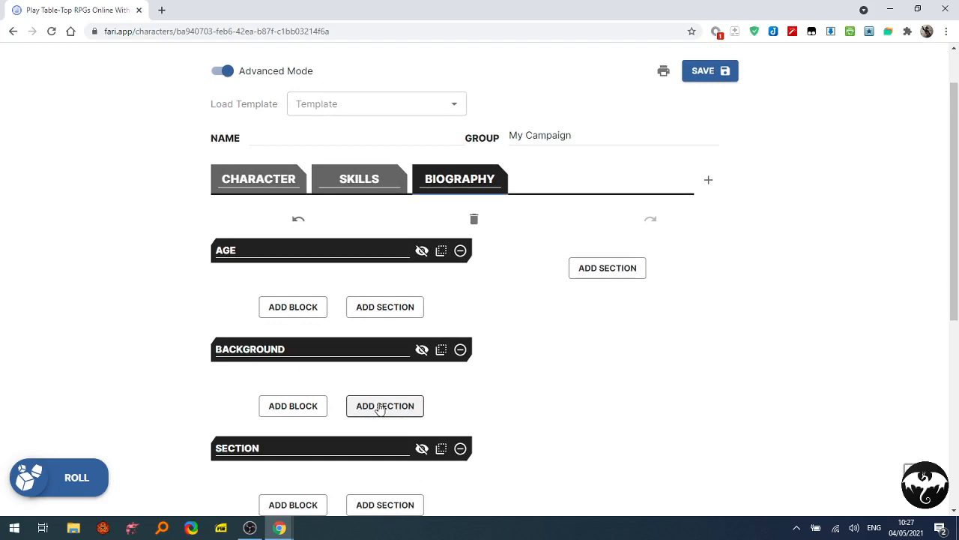
pyautogui.click(461, 448)
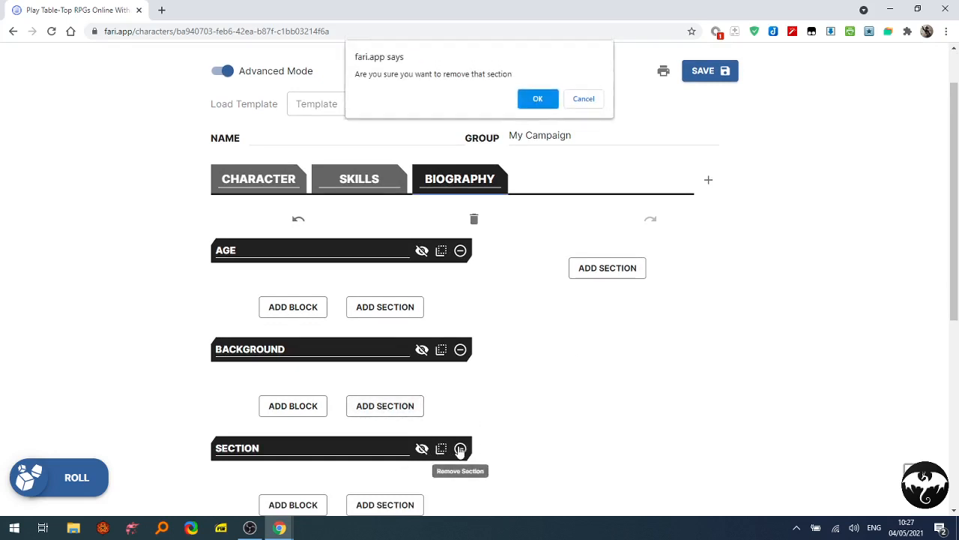
pyautogui.click(538, 99)
# Add a Text block named "CHARACTER HISTORY" with the help text "Complete" to the Background section
pyautogui.click(293, 407)
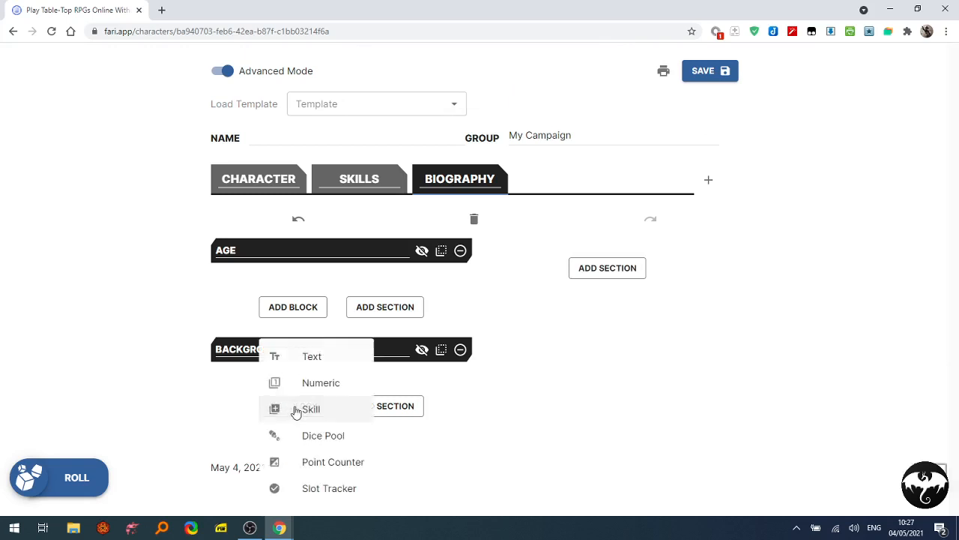
pyautogui.click(320, 362)
pyautogui.moveTo(263, 376); pyautogui.dragTo(219, 377)
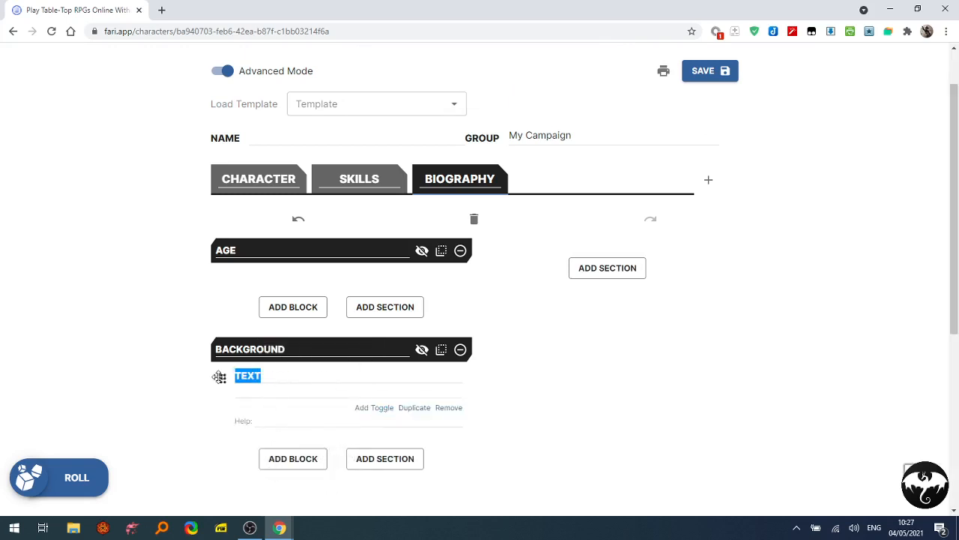
pyautogui.write('CH')
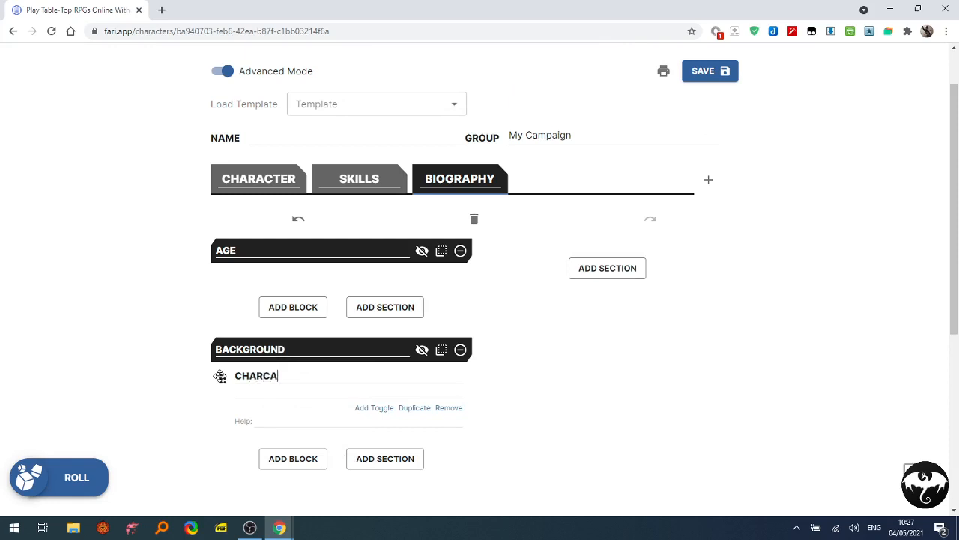
pyautogui.write('ARCTE')
pyautogui.write('CTER HISTORY')
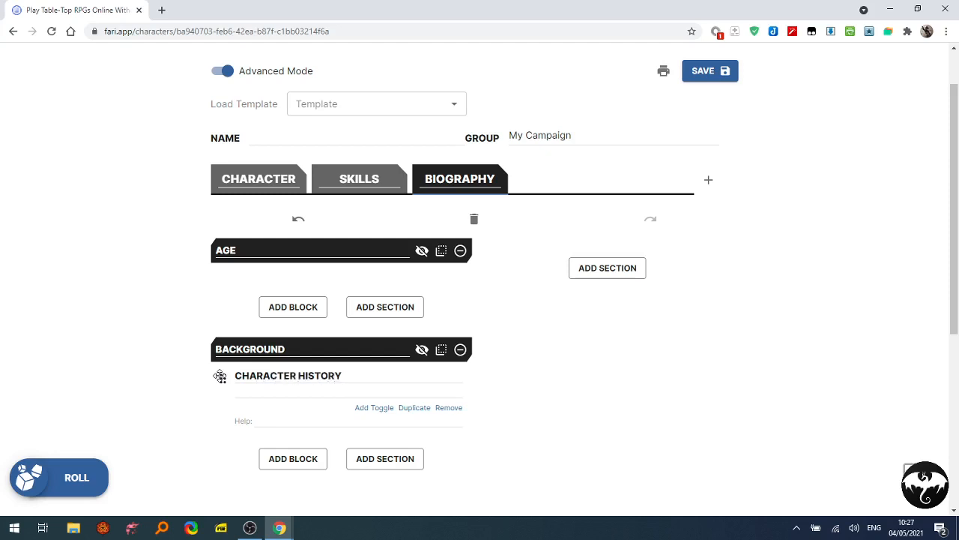
pyautogui.click(374, 415)
pyautogui.click(375, 415)
# Add a Numeric block named "AGE" with the help text "In years" to the Age section
pyautogui.click(286, 310)
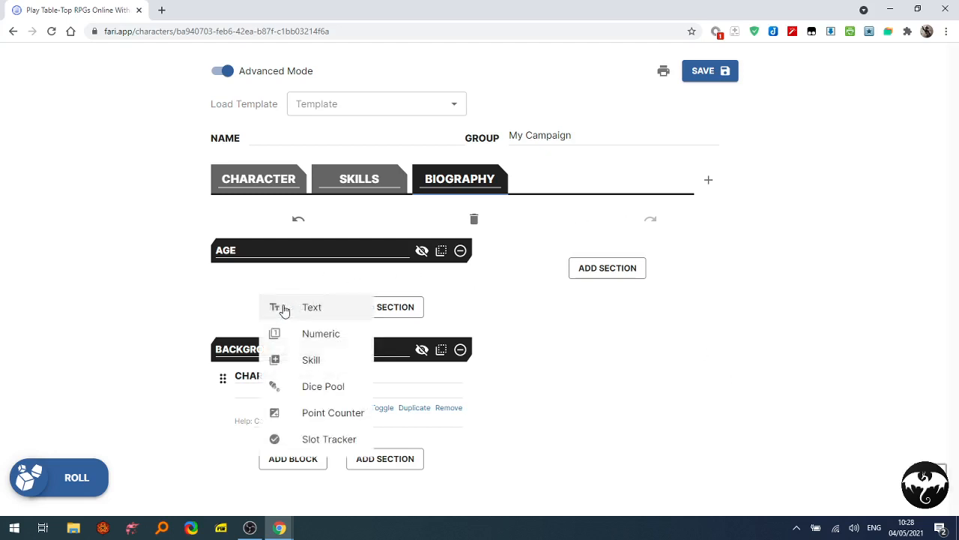
pyautogui.click(312, 335)
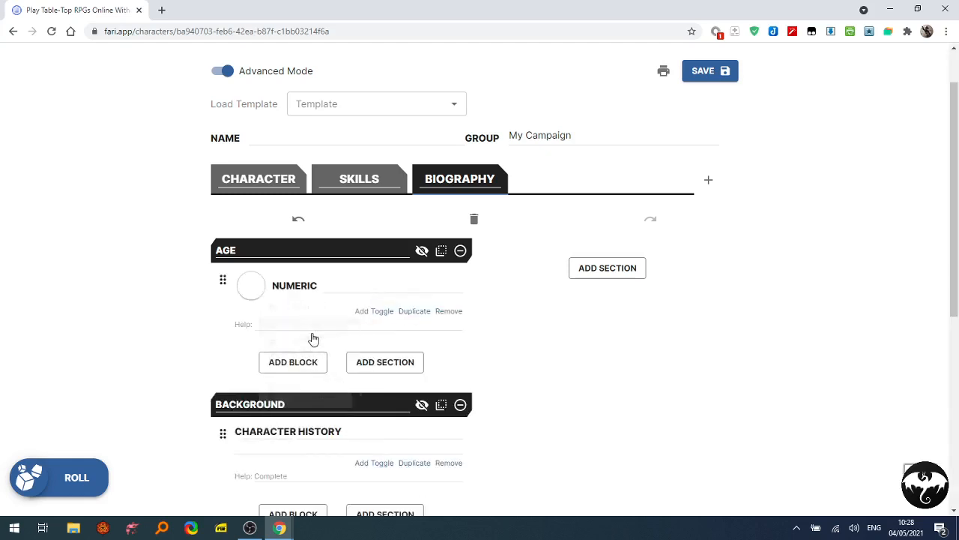
pyautogui.moveTo(336, 288); pyautogui.dragTo(259, 282)
pyautogui.write('AGE')
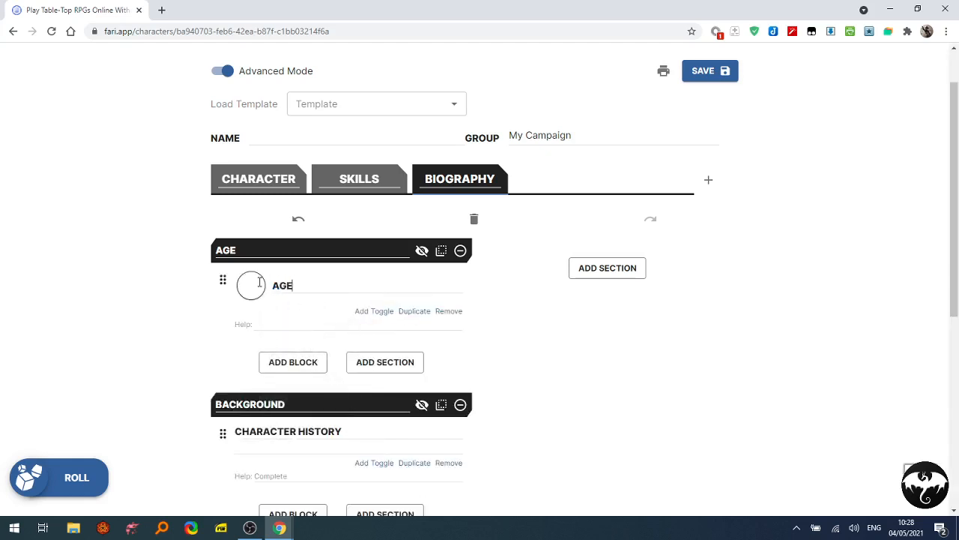
pyautogui.click(303, 328)
pyautogui.write('In years')
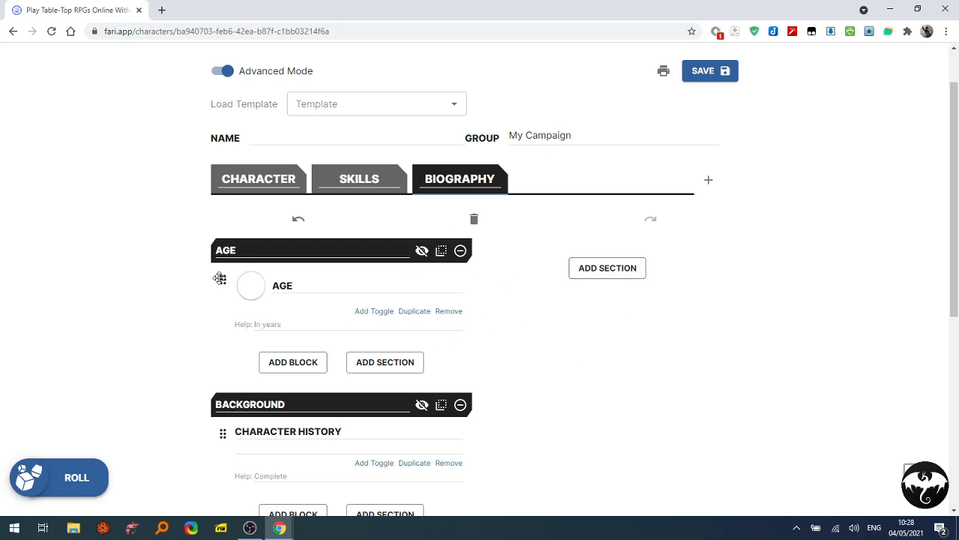
# Try reordering a second Numeric block in the Age section and remove that extra block
pyautogui.moveTo(220, 279)
pyautogui.mouseDown()
pyautogui.moveTo(224, 318)
pyautogui.moveTo(219, 277)
pyautogui.mouseUp()
pyautogui.click(293, 363)
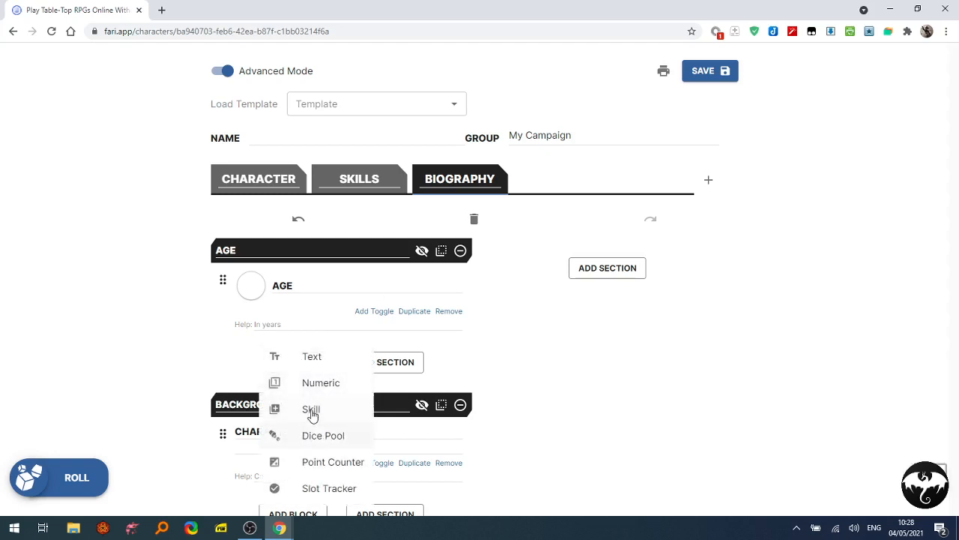
pyautogui.click(309, 385)
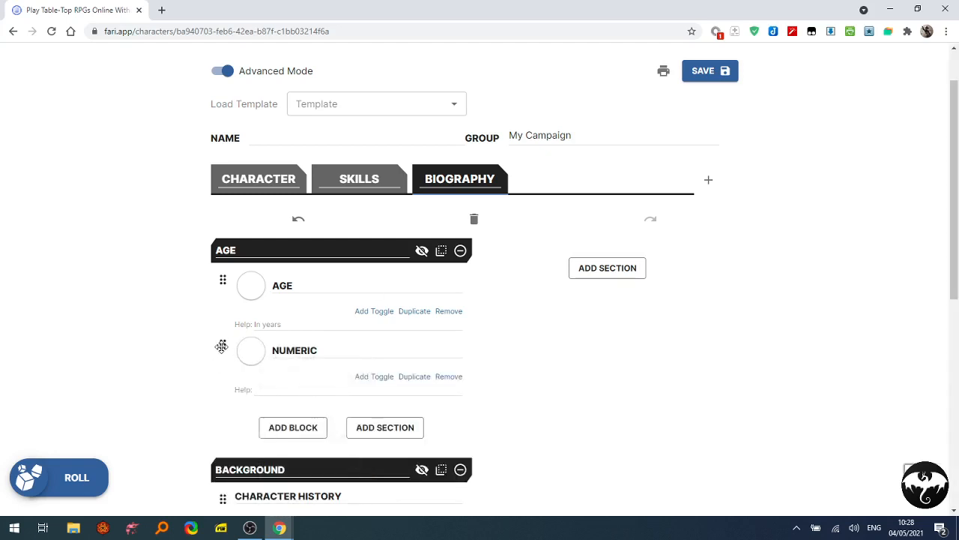
pyautogui.moveTo(220, 347)
pyautogui.mouseDown()
pyautogui.moveTo(220, 276)
pyautogui.moveTo(223, 364)
pyautogui.mouseUp()
pyautogui.click(450, 377)
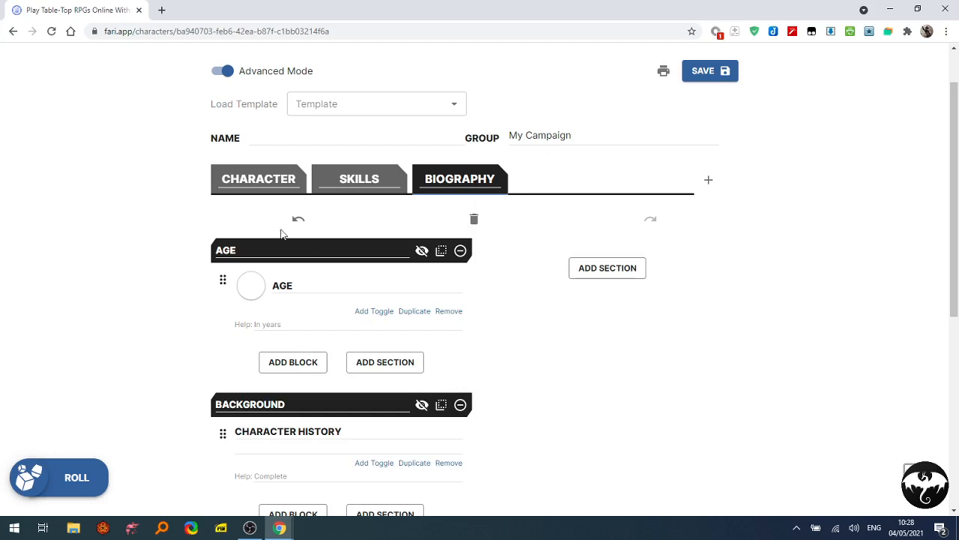
# Add a Skill block to the Attributes section of the Character page
pyautogui.click(246, 179)
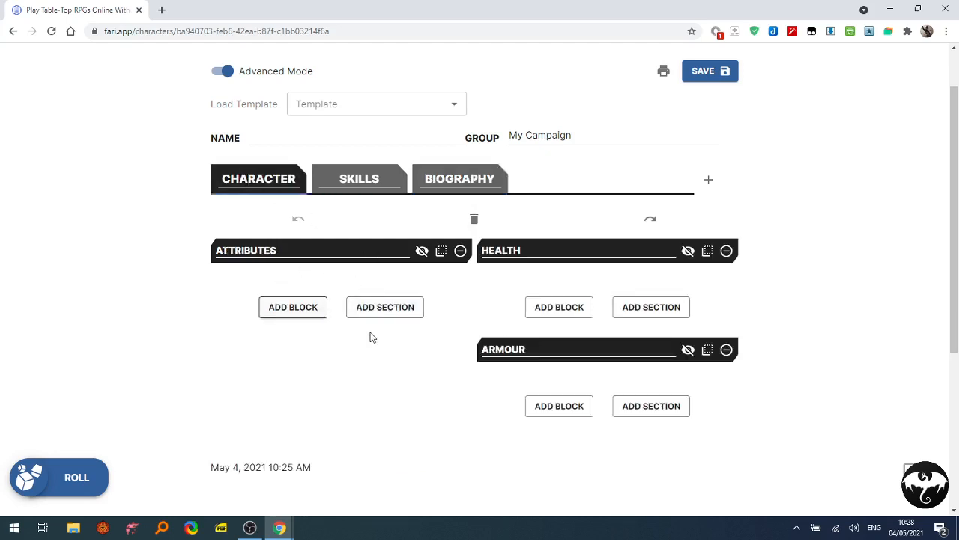
pyautogui.click(289, 310)
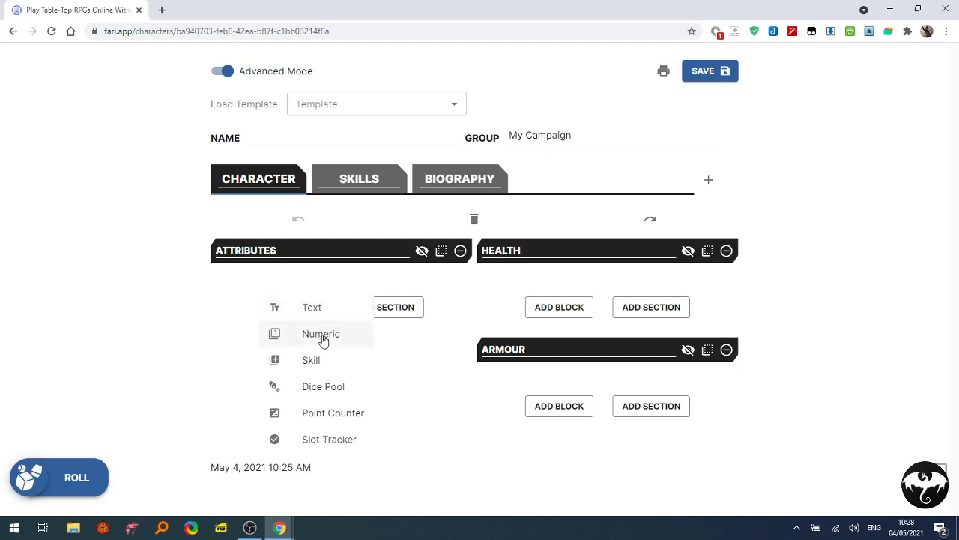
pyautogui.click(316, 359)
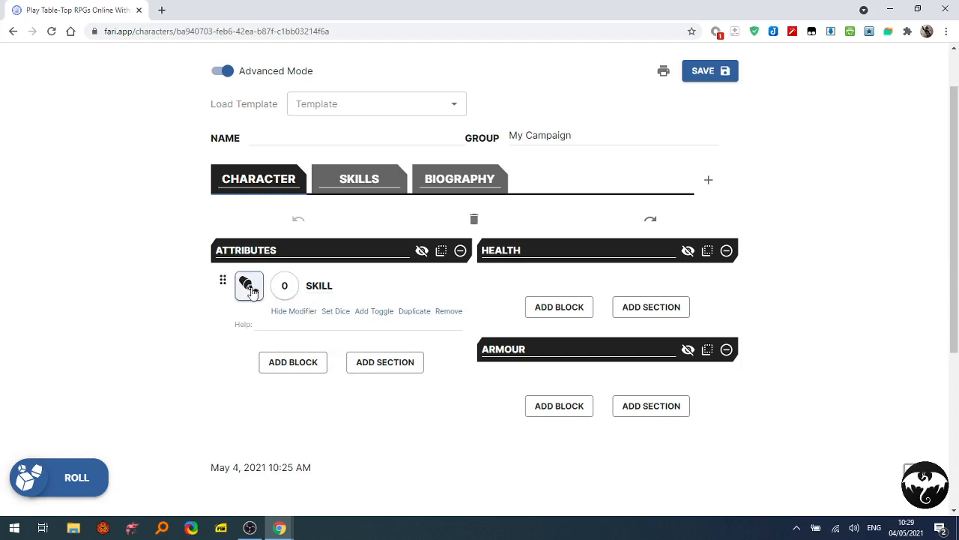
# Try hiding the Skill block's modifier and adding a toggle, restoring both options and keeping its label
pyautogui.click(288, 311)
pyautogui.click(289, 311)
pyautogui.click(364, 312)
pyautogui.click(365, 312)
pyautogui.moveTo(334, 286); pyautogui.dragTo(327, 285)
pyautogui.click(327, 285)
pyautogui.write('ILL')
# Set the Skill block's dice to 2d6 and name the block "MIGHT"
pyautogui.click(330, 312)
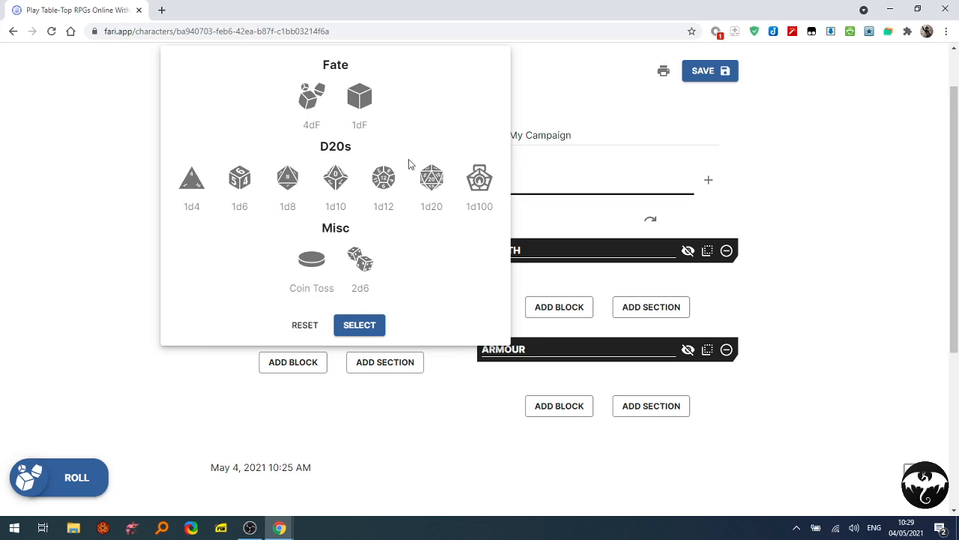
pyautogui.click(362, 264)
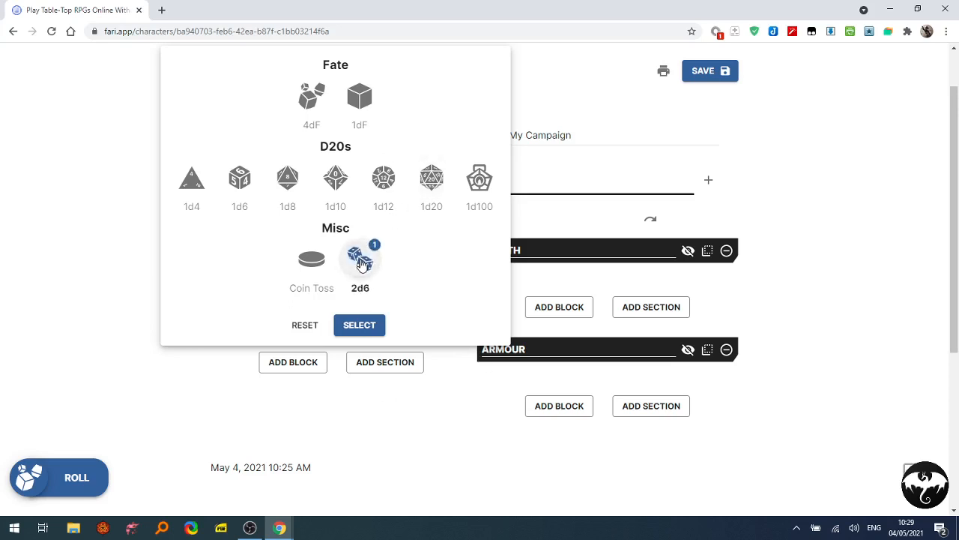
pyautogui.click(359, 328)
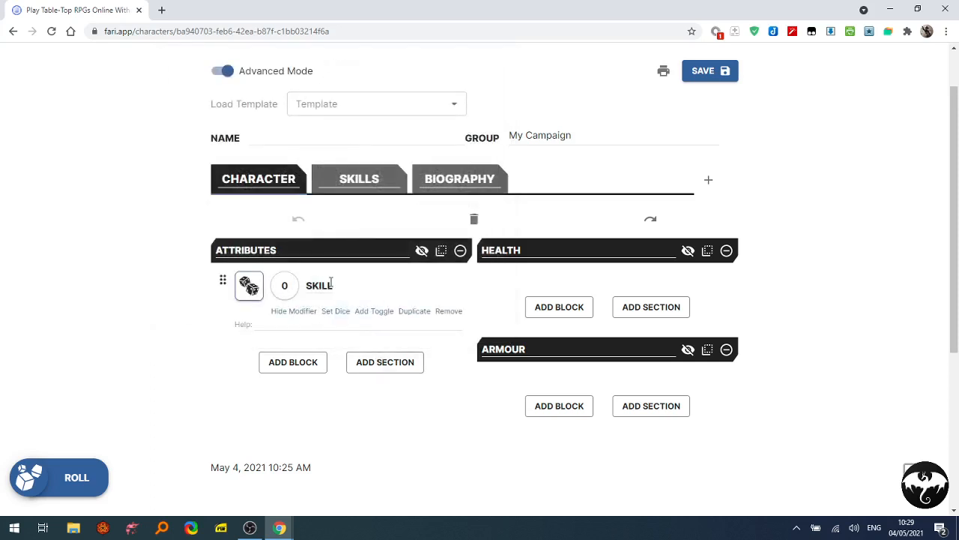
pyautogui.click(335, 286)
pyautogui.write('MIGHT')
# Duplicate the MIGHT block to create two more 2d6 attributes named "SPEED" and "WIT"
pyautogui.click(413, 312)
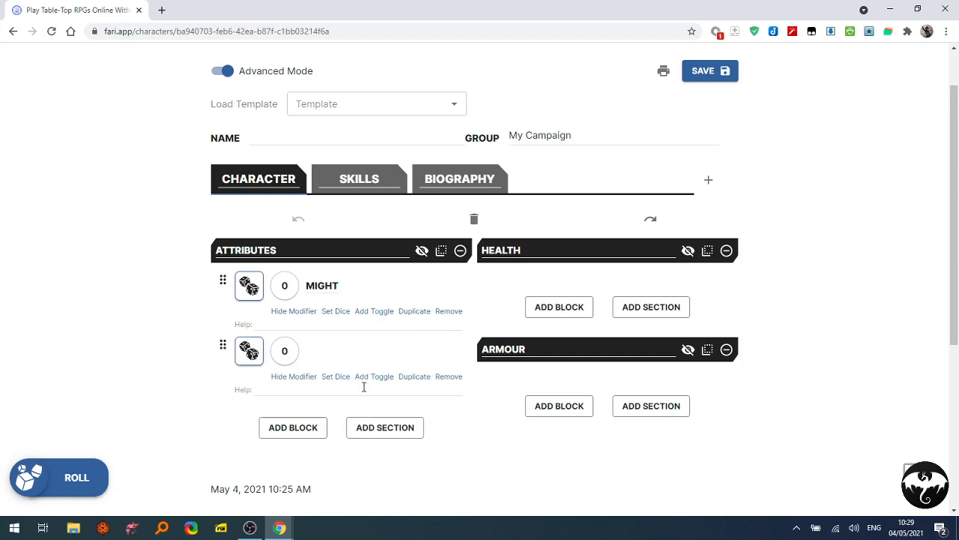
pyautogui.write('SPEED')
pyautogui.click(416, 376)
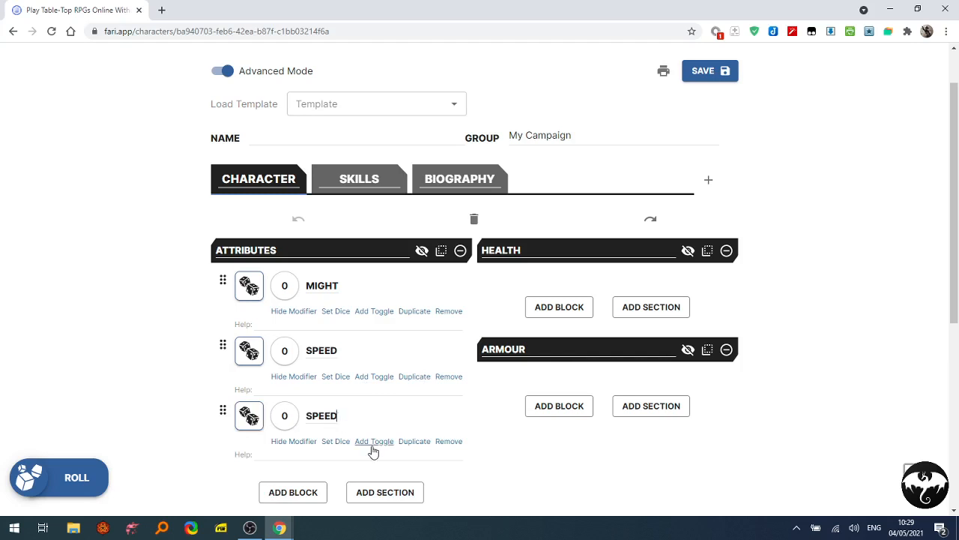
pyautogui.press('BackSpace')
pyautogui.press('BackSpace')
pyautogui.press('BackSpace')
pyautogui.write('WIT')
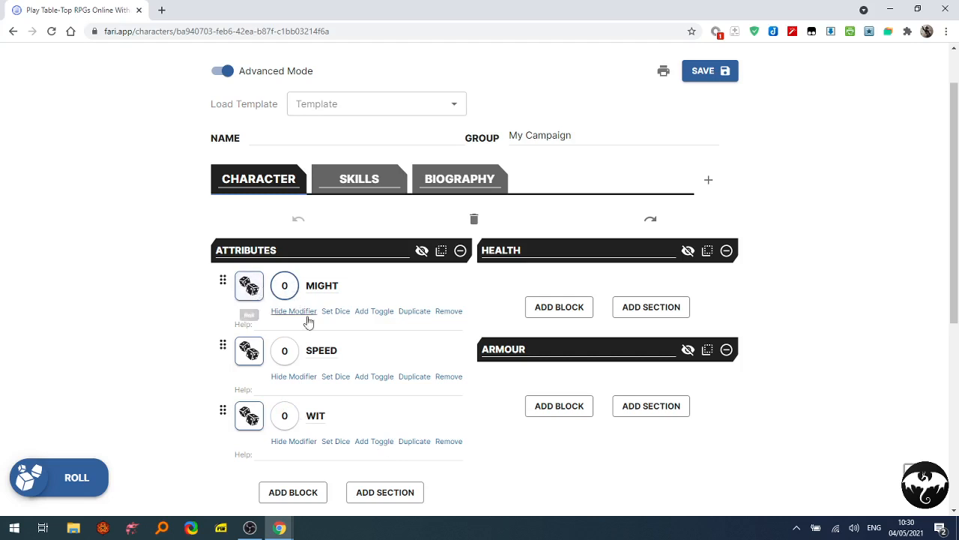
pyautogui.click(336, 311)
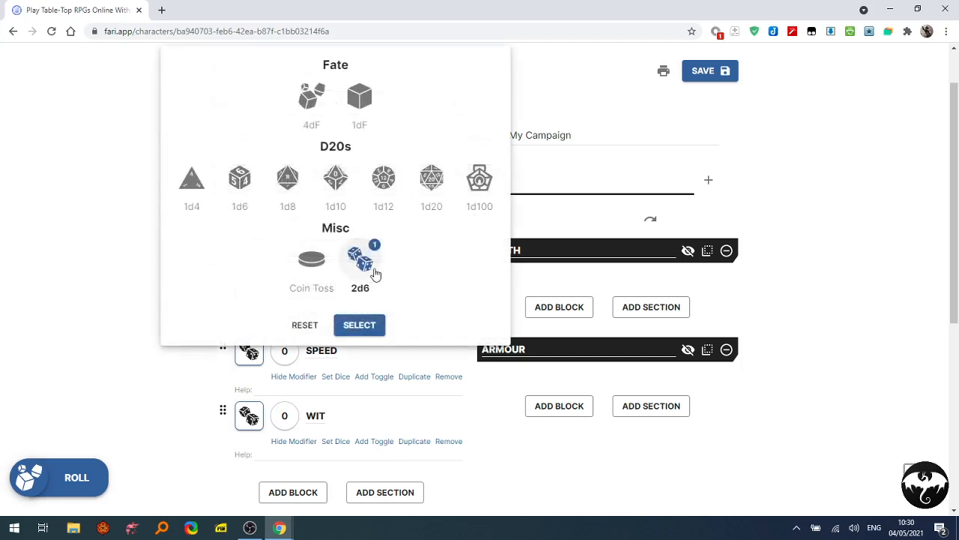
pyautogui.click(538, 498)
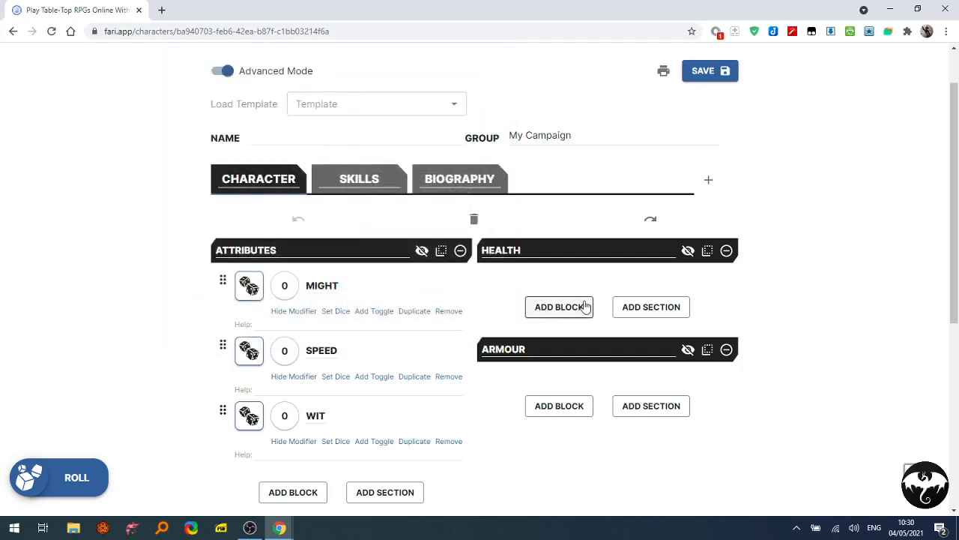
# Add a Point Counter block to the Health section and set it as the main counter
pyautogui.click(538, 309)
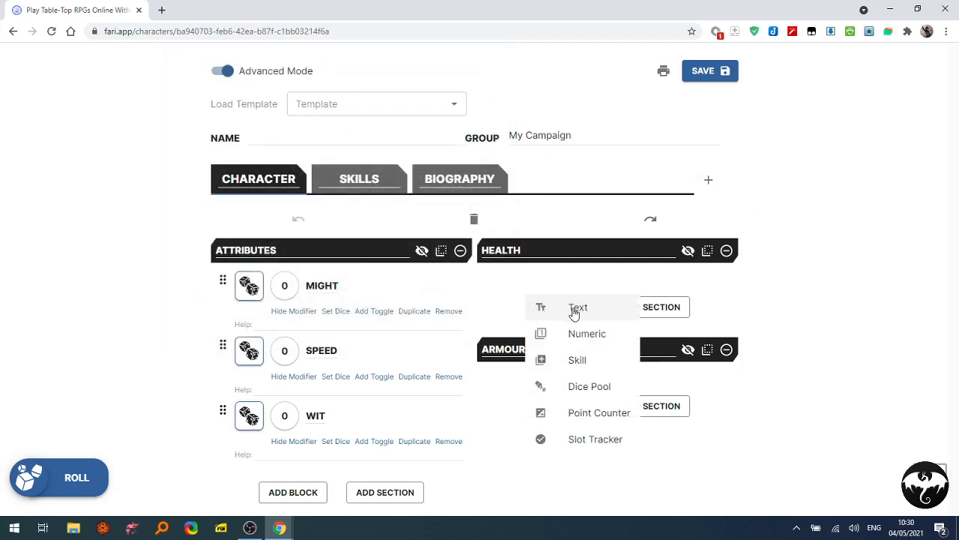
pyautogui.click(613, 413)
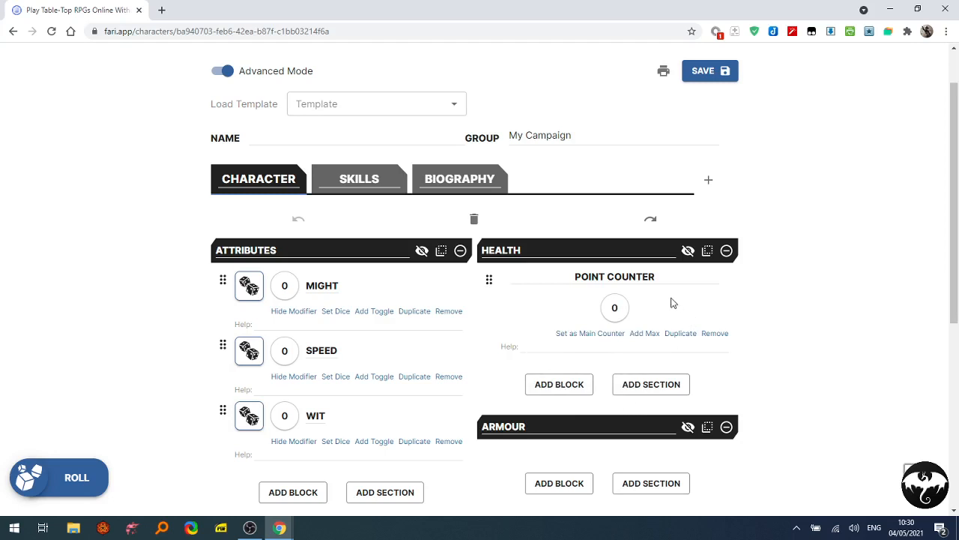
pyautogui.moveTo(619, 312)
pyautogui.click(580, 333)
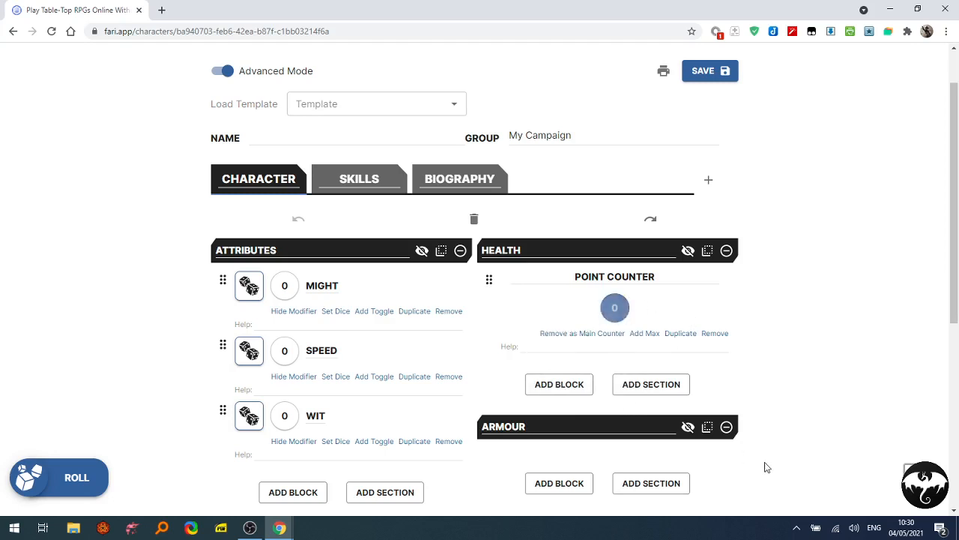
# Give the point counter in the Health section a maximum and raise that maximum to 10
pyautogui.click(643, 334)
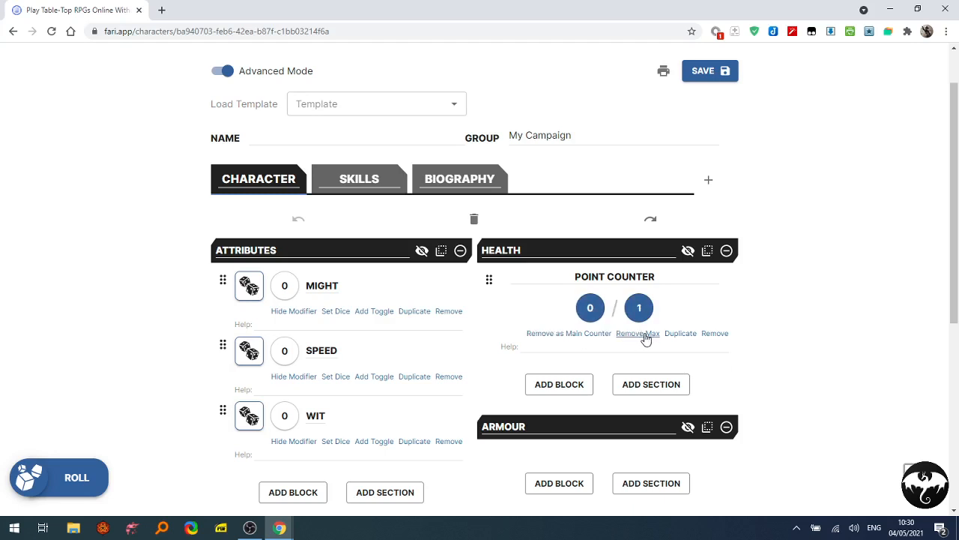
pyautogui.moveTo(646, 303)
pyautogui.click(651, 321)
pyautogui.click(652, 321)
pyautogui.click(652, 321)
pyautogui.click(651, 321)
pyautogui.click(651, 321)
# Add a Numeric block named "ARMOUR VALUE" to the Armour section
pyautogui.scroll(-1, 757, 374)
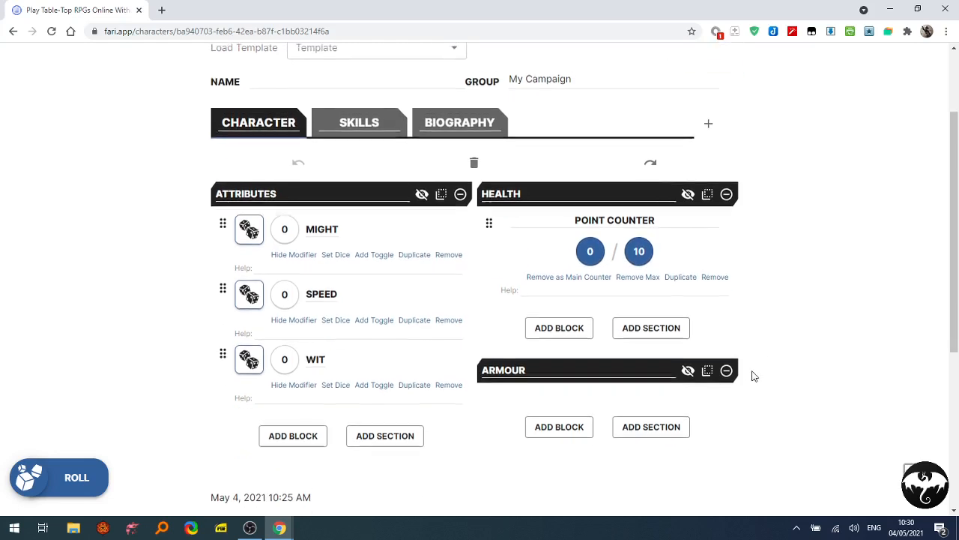
pyautogui.click(557, 423)
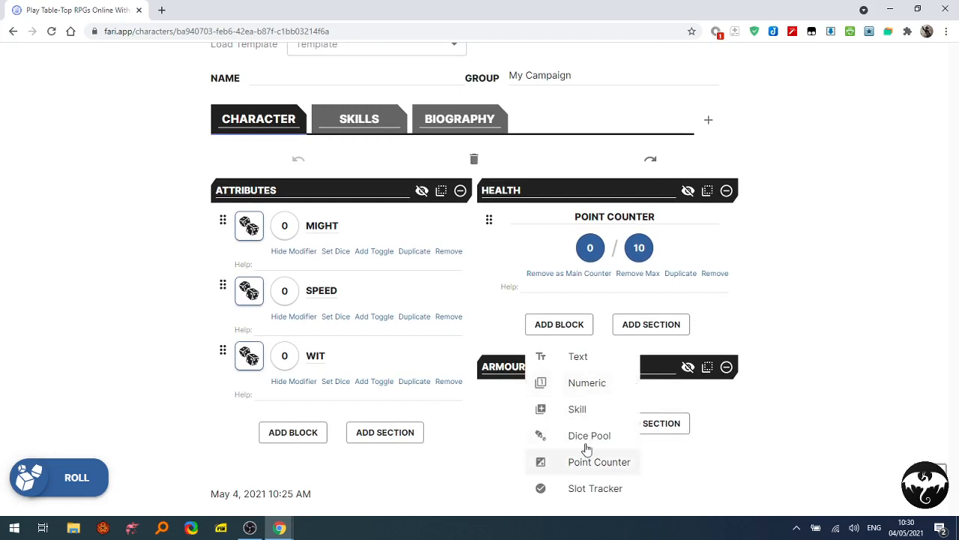
pyautogui.click(585, 391)
pyautogui.doubleClick(591, 402)
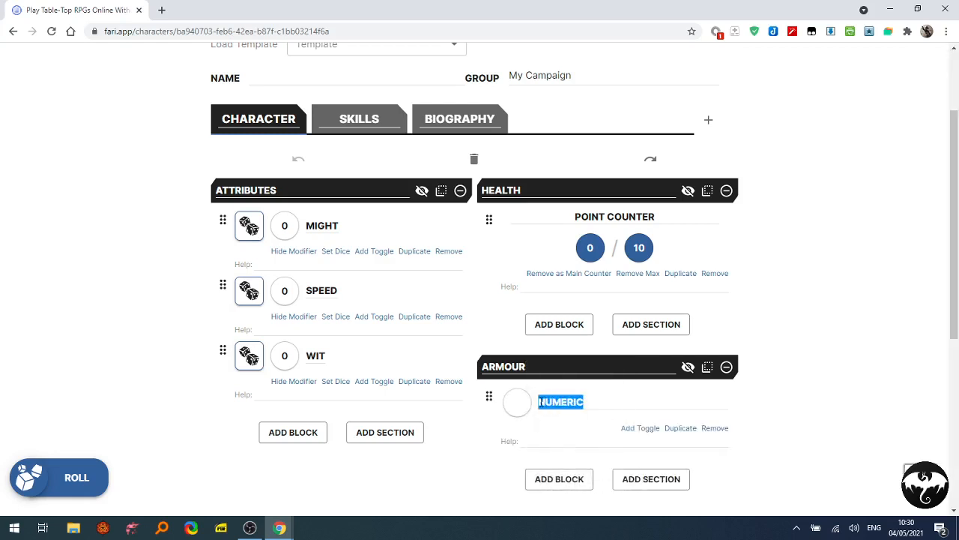
pyautogui.write('AR')
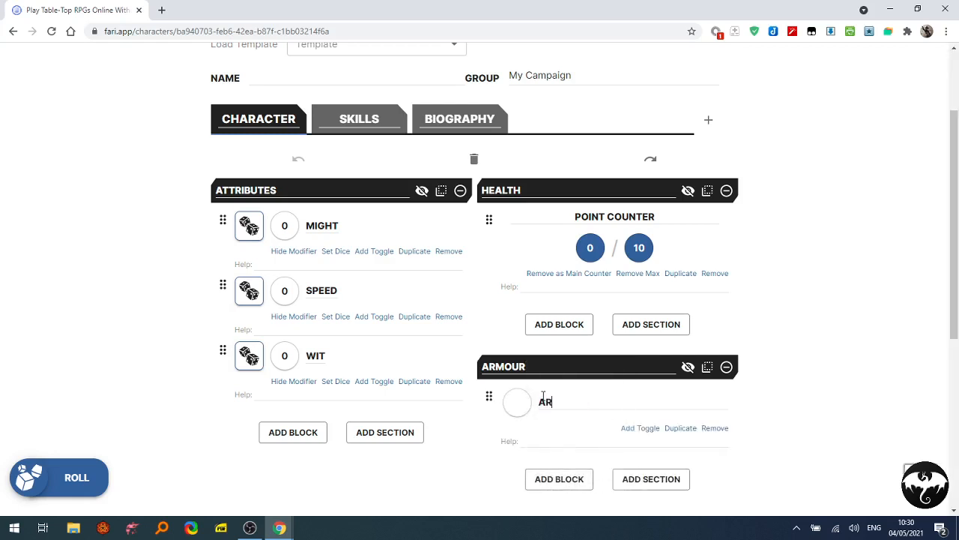
pyautogui.write('OUR VALUE')
pyautogui.write('M')
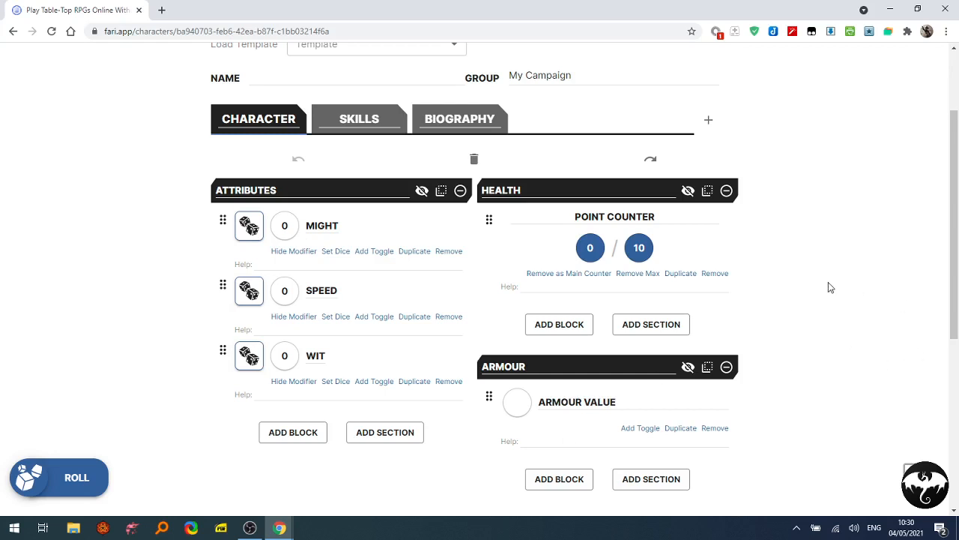
# Add a Dice Pool block named "FEAR" to the Skills section of the Skills page
pyautogui.click(360, 119)
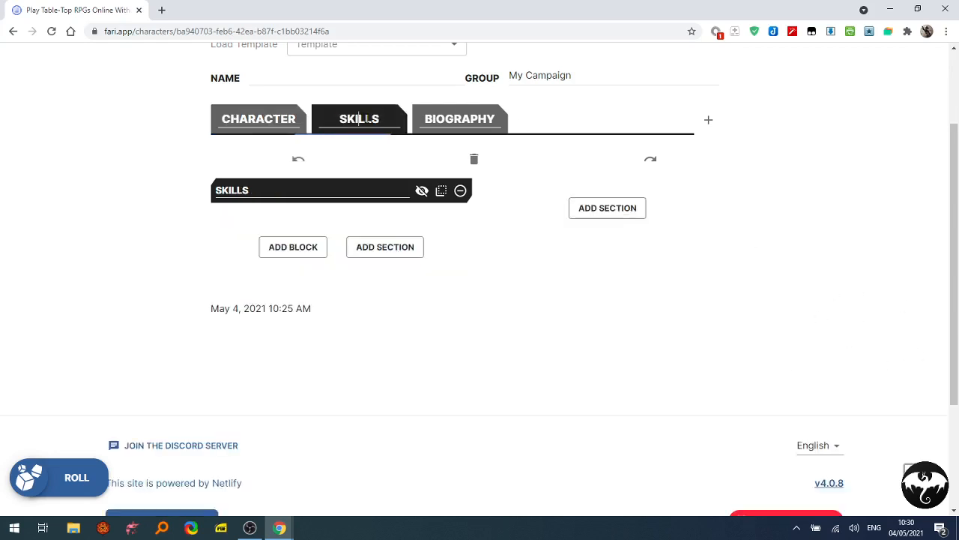
pyautogui.click(278, 248)
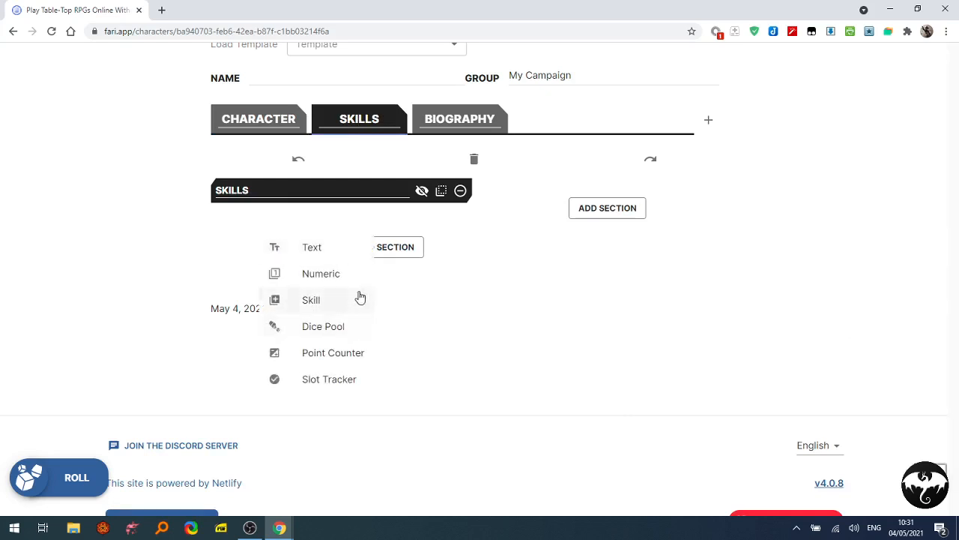
pyautogui.click(332, 326)
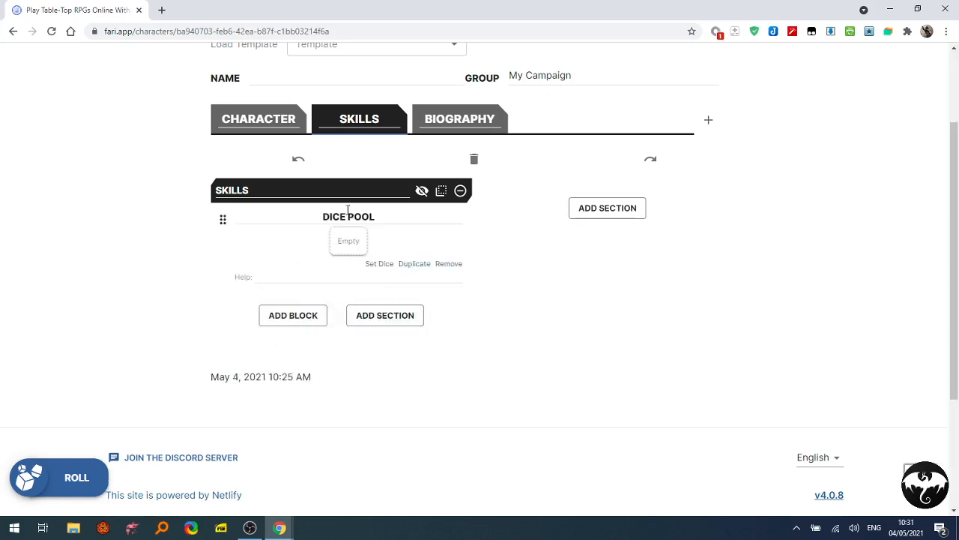
pyautogui.moveTo(378, 215); pyautogui.dragTo(291, 212)
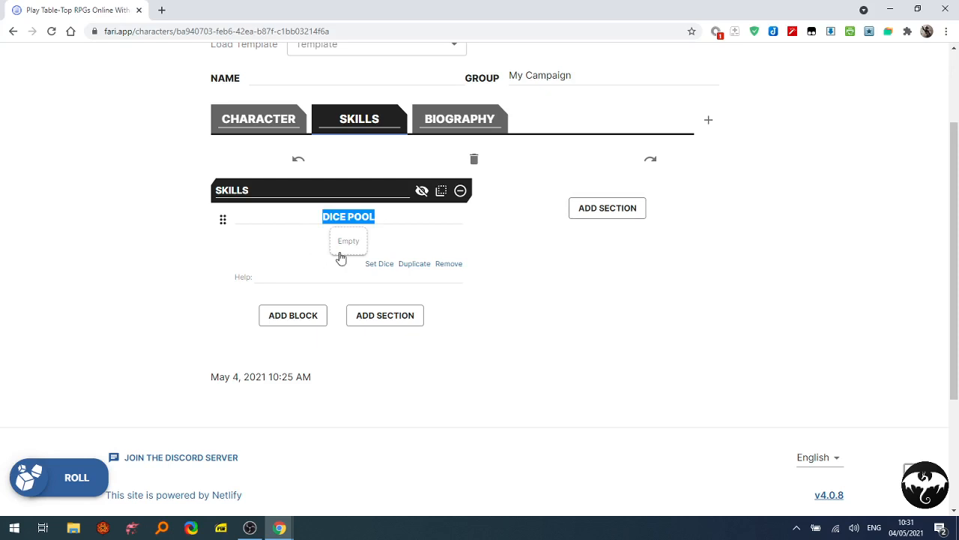
pyautogui.write('FEAR')
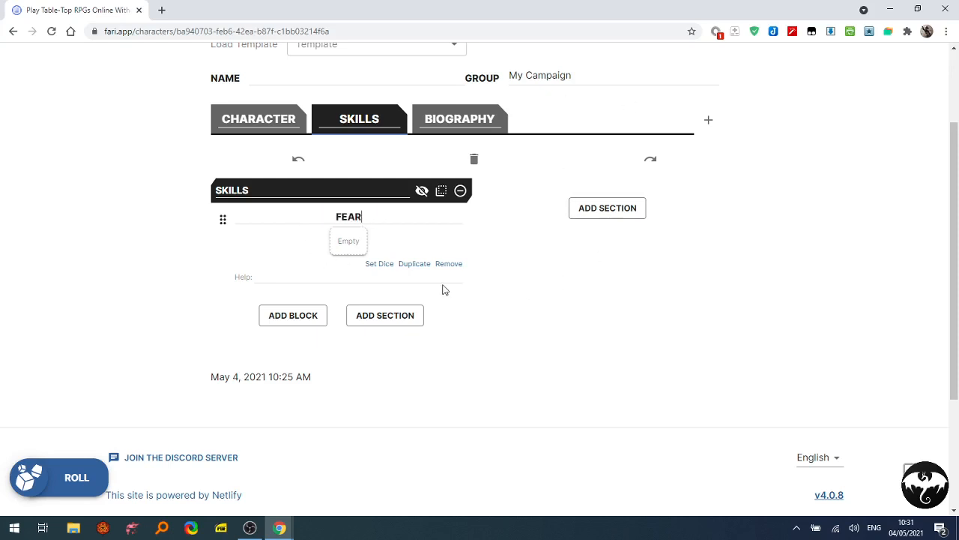
# Set the FEAR dice pool to two 1d12 dice
pyautogui.click(373, 265)
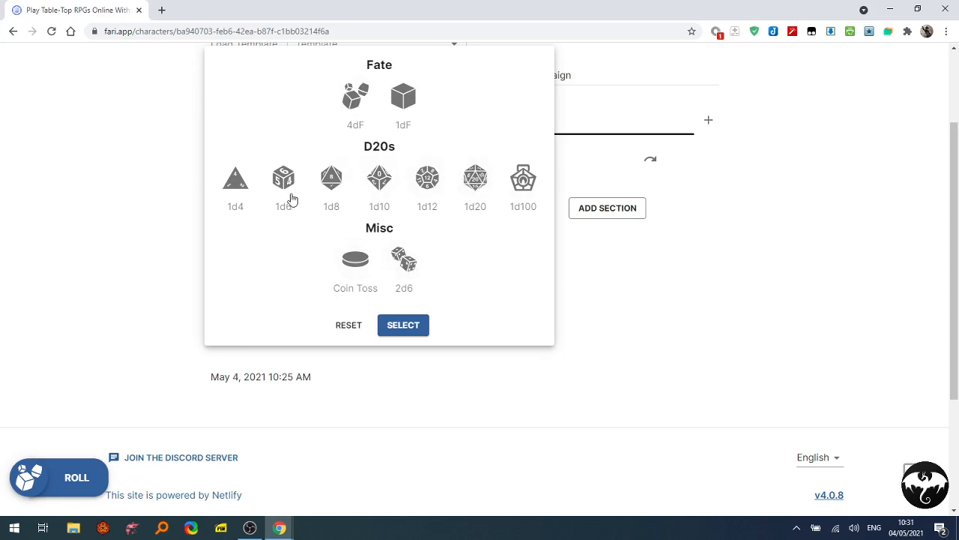
pyautogui.click(428, 183)
pyautogui.click(427, 181)
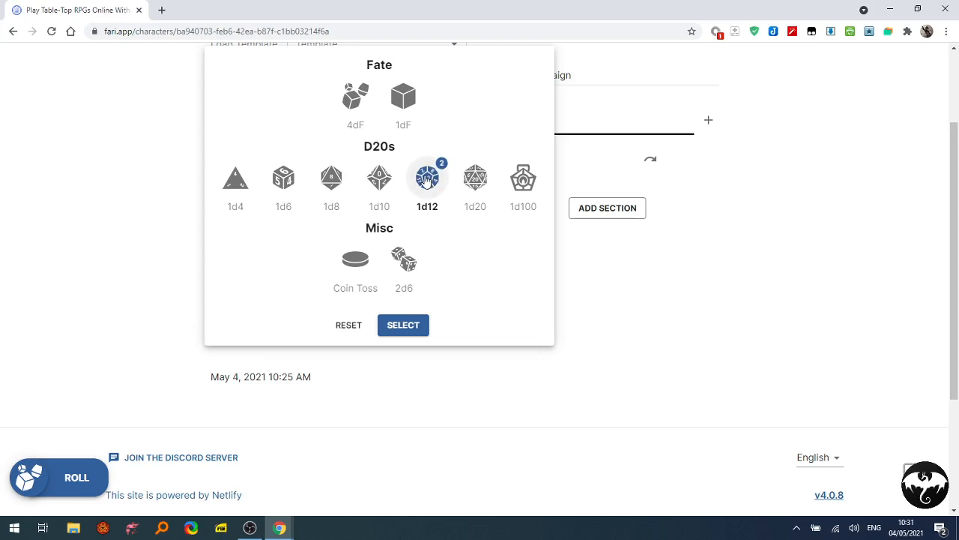
pyautogui.click(343, 330)
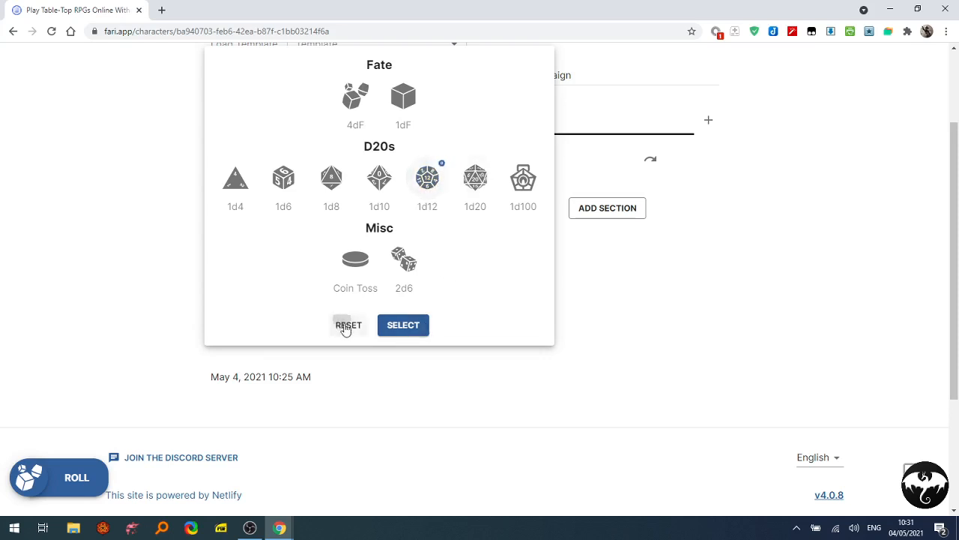
pyautogui.click(428, 182)
pyautogui.click(427, 182)
pyautogui.click(404, 328)
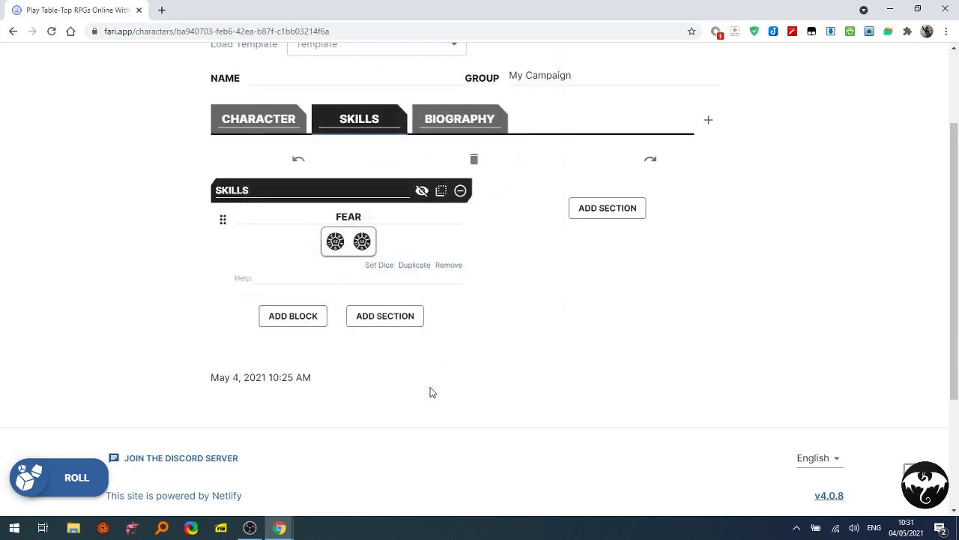
# Add a section named "FATIGUE" to the empty column of the Skills page
pyautogui.click(594, 214)
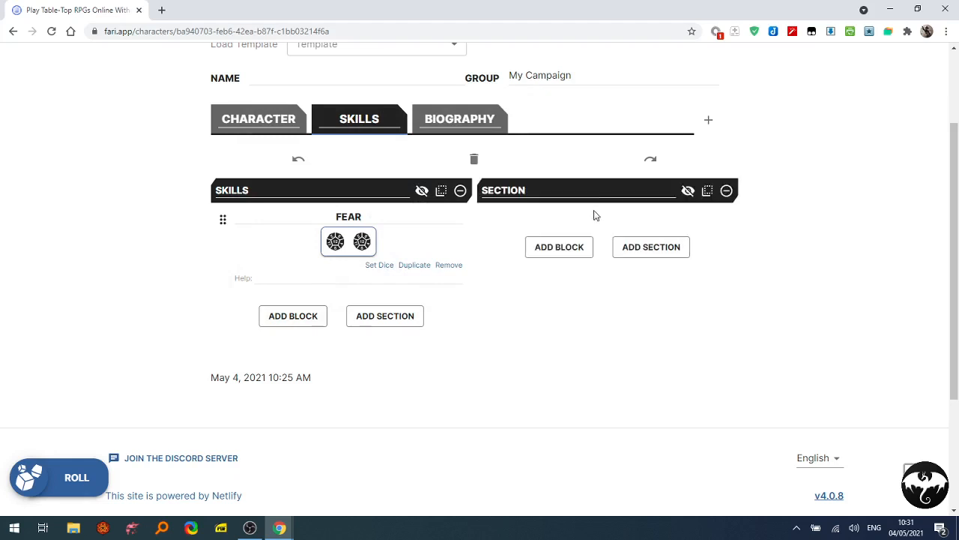
pyautogui.doubleClick(541, 191)
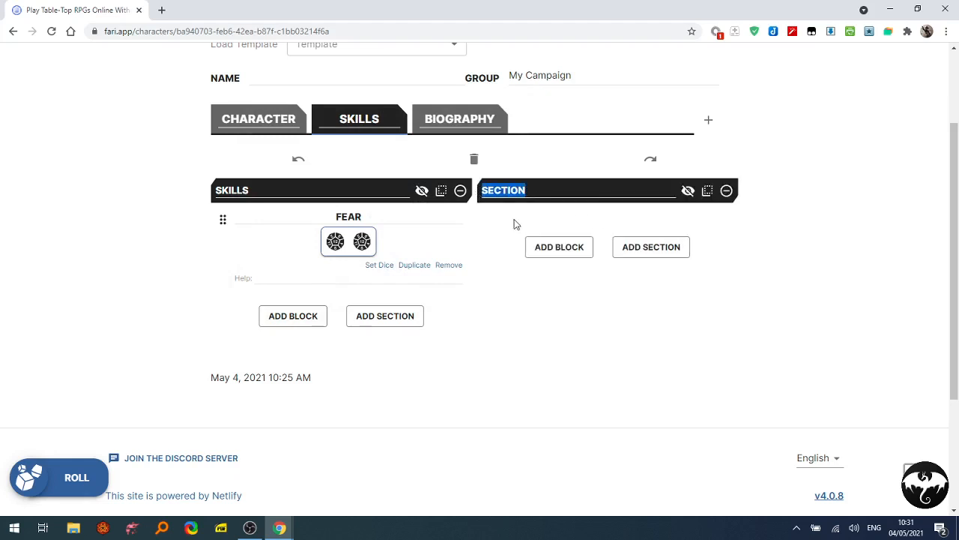
pyautogui.write('FAT')
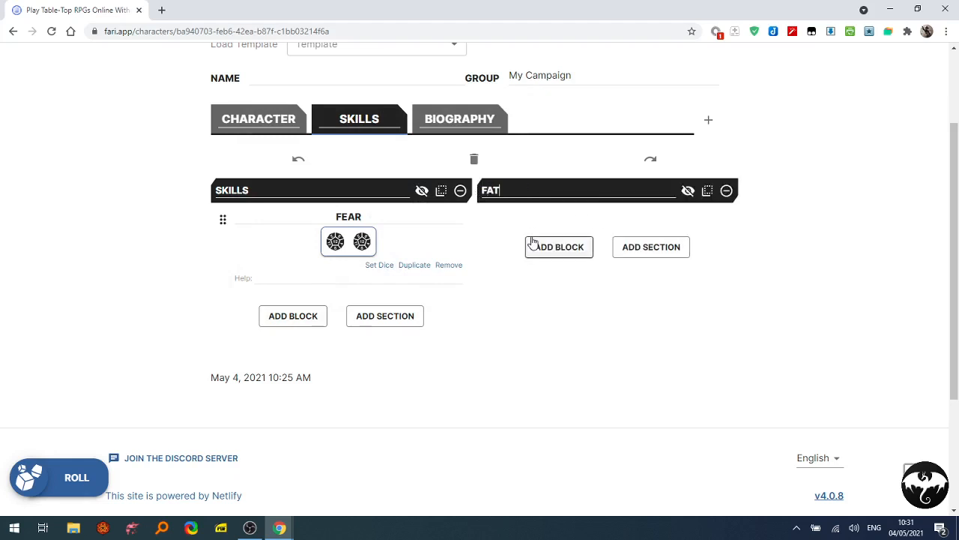
pyautogui.write('IGUE')
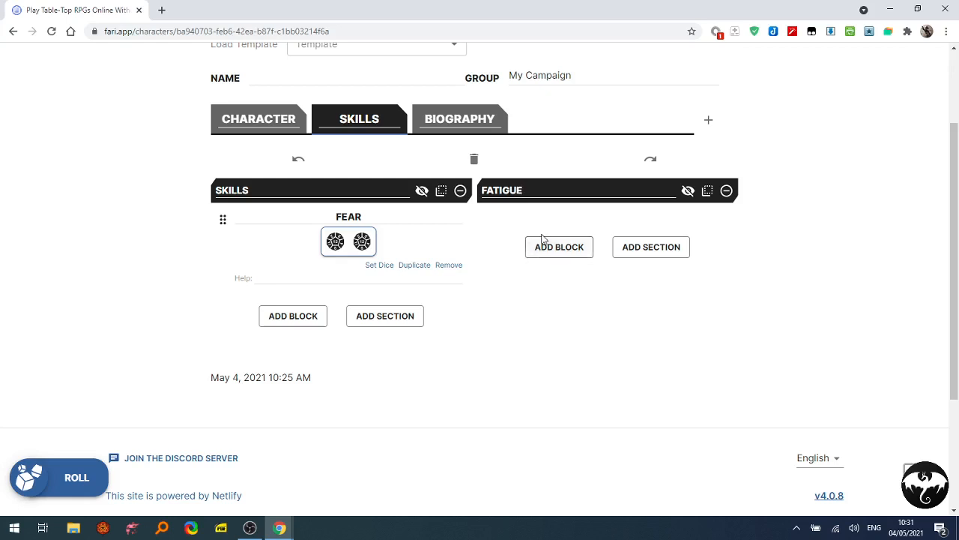
# Add a Slot Tracker block to the Fatigue section and extend it to five boxes, labelling the last one 5
pyautogui.click(538, 246)
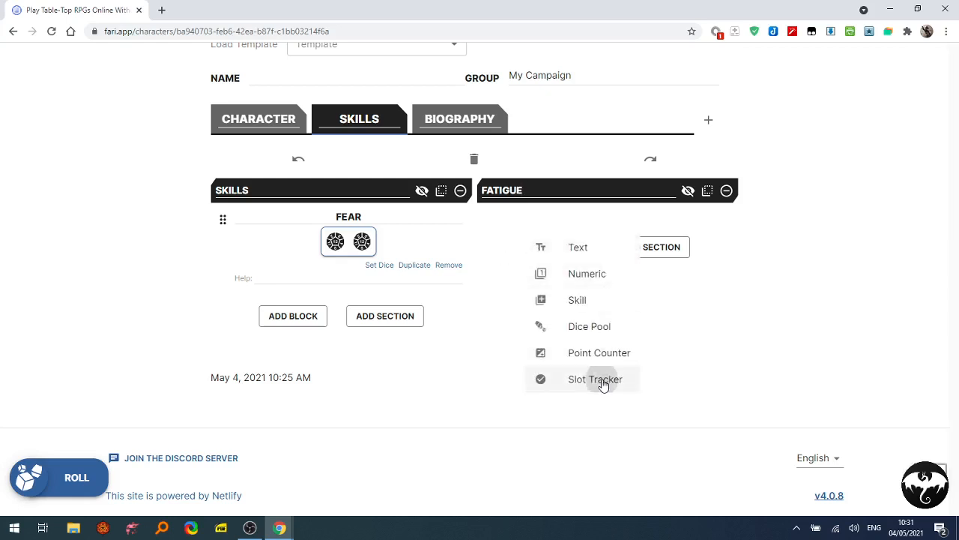
pyautogui.click(604, 384)
pyautogui.click(720, 222)
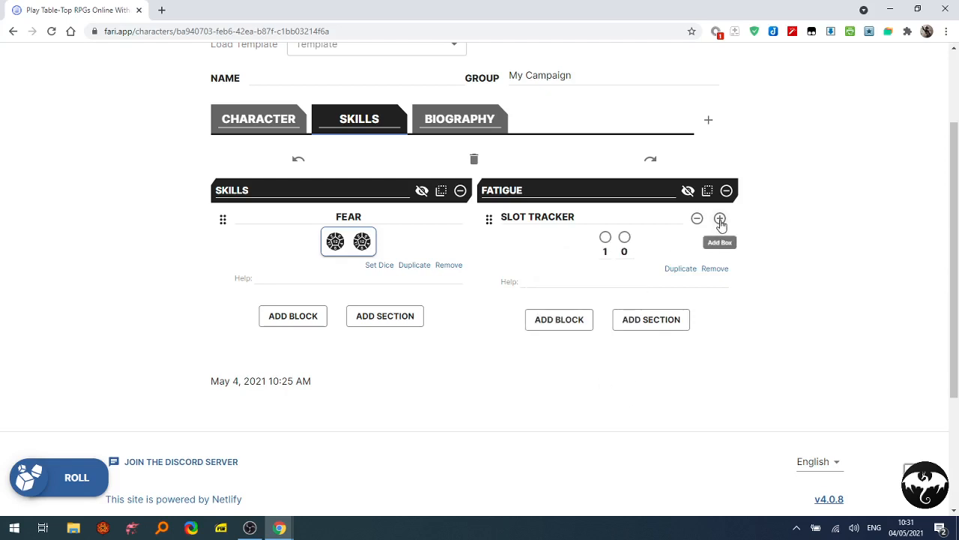
pyautogui.click(720, 221)
pyautogui.click(720, 221)
pyautogui.click(720, 221)
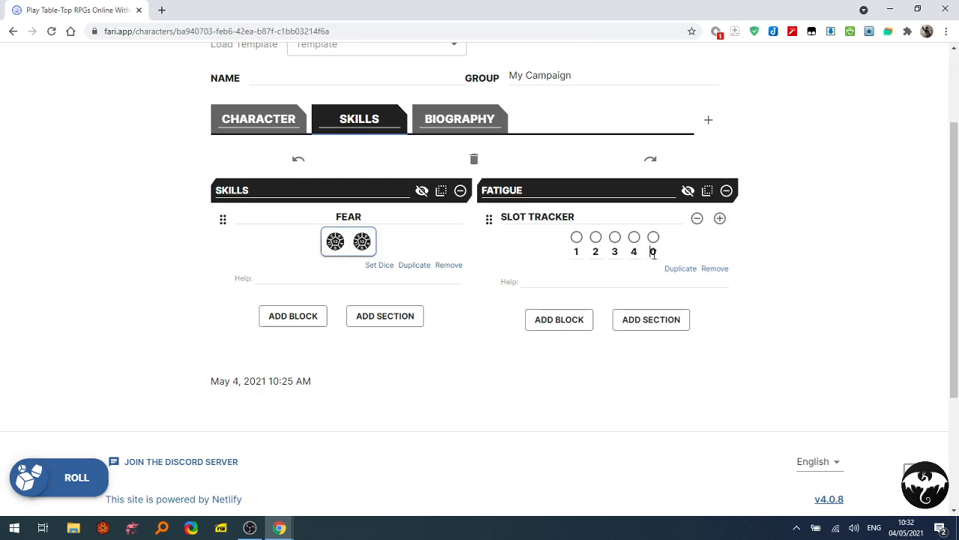
pyautogui.write('5')
# Rename the slot tracker in the Fatigue section as "EXHAUSTION"
pyautogui.moveTo(578, 217); pyautogui.dragTo(486, 218)
pyautogui.write('E')
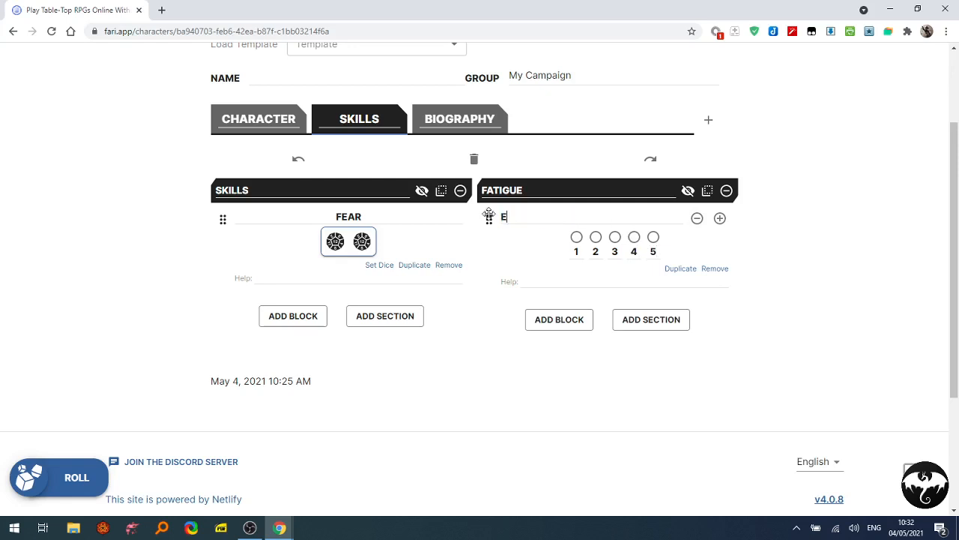
pyautogui.write('XHAUSTION')
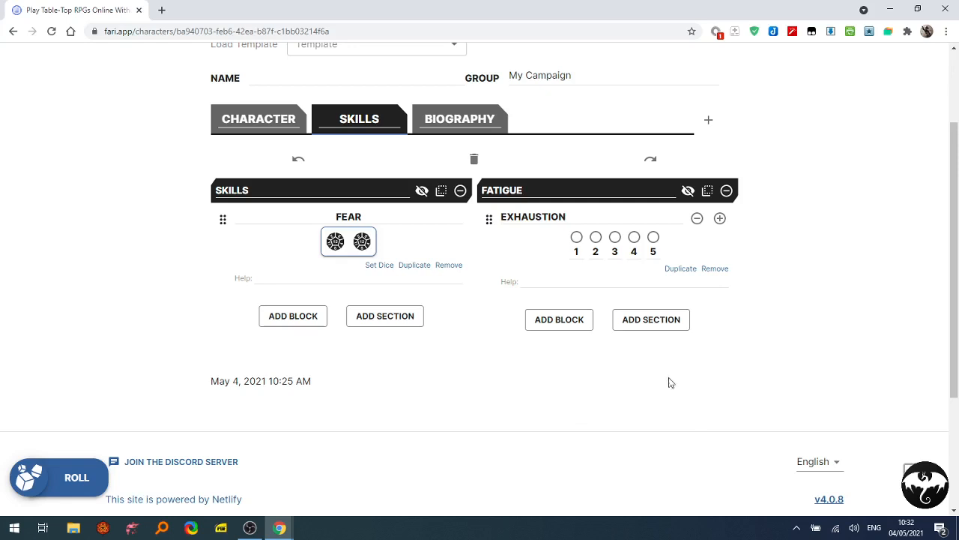
# Review the Biography and Character pages of the sheet and save the character
pyautogui.scroll(2, 496, 417)
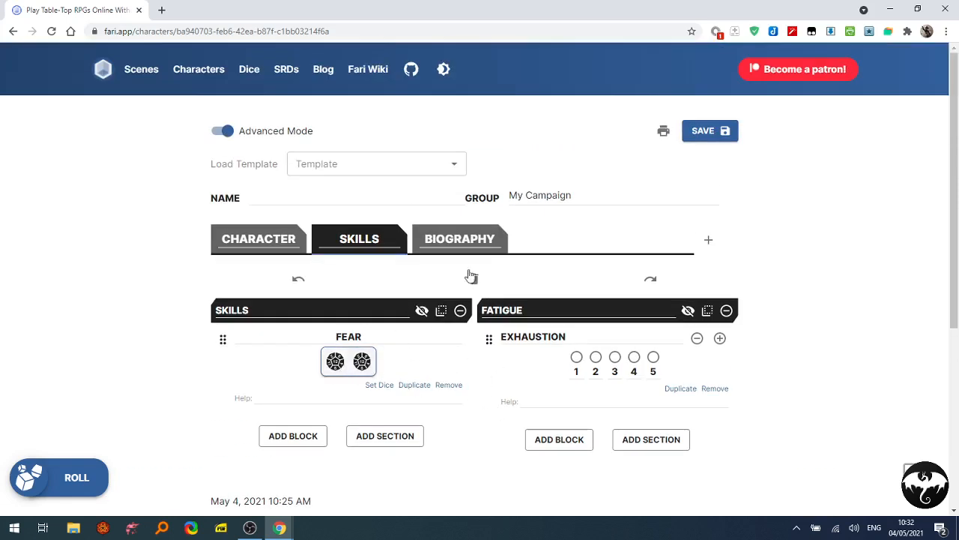
pyautogui.click(450, 233)
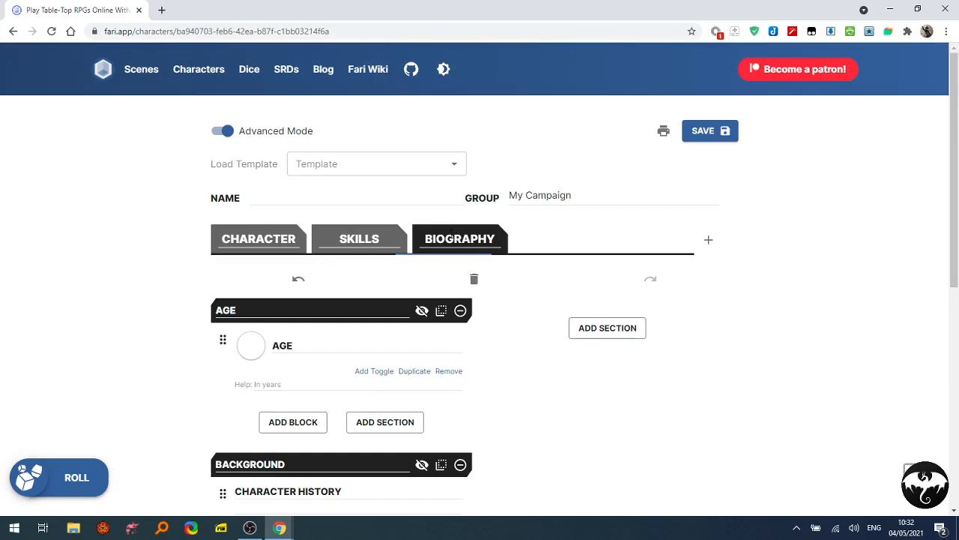
pyautogui.click(256, 237)
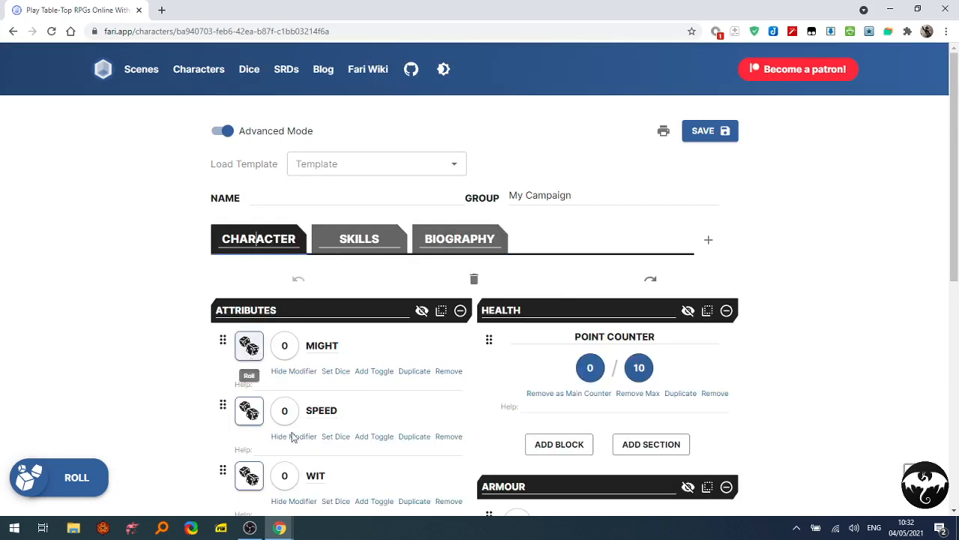
pyautogui.scroll(-1, 385, 408)
pyautogui.scroll(-3, 384, 407)
pyautogui.scroll(2, 581, 319)
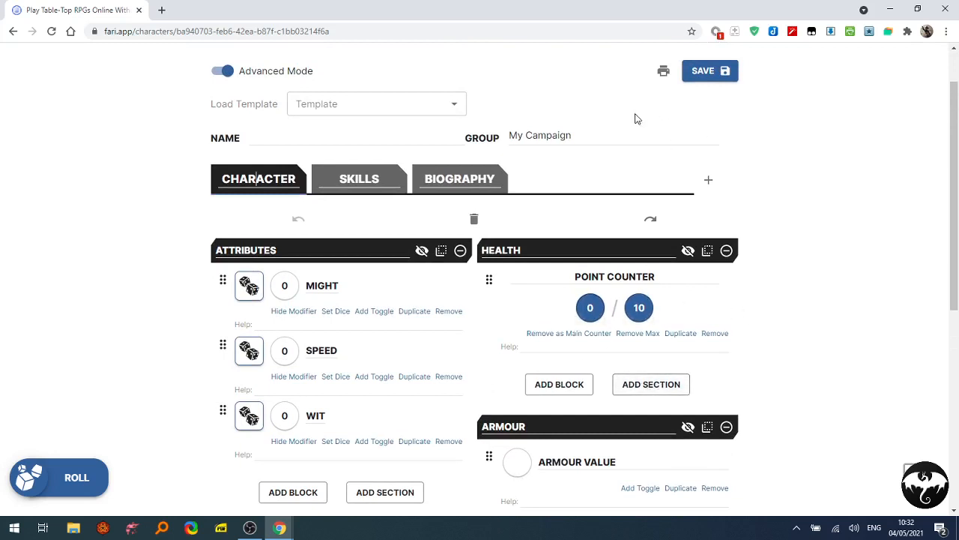
pyautogui.click(698, 72)
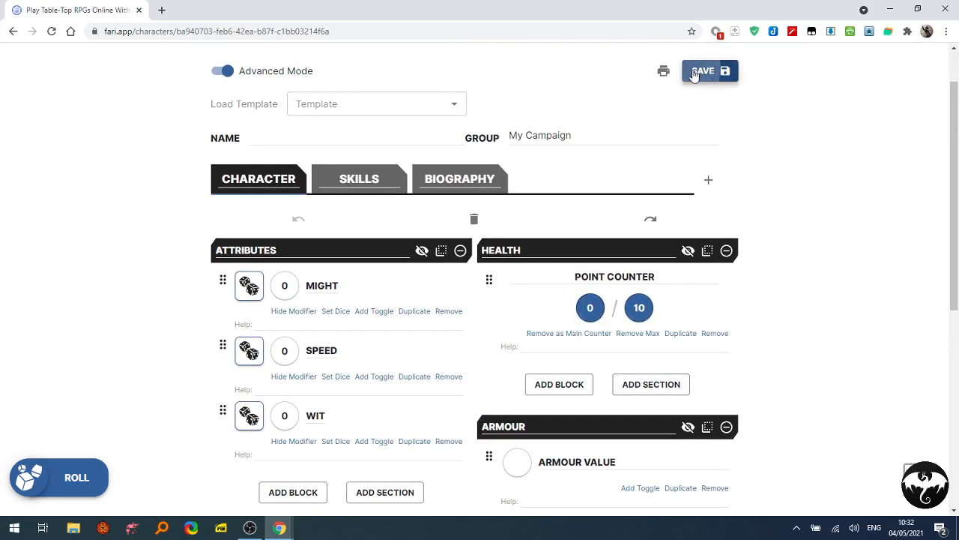
# View the list of saved characters under My Campaign and return to the character sheet
pyautogui.scroll(2, 188, 213)
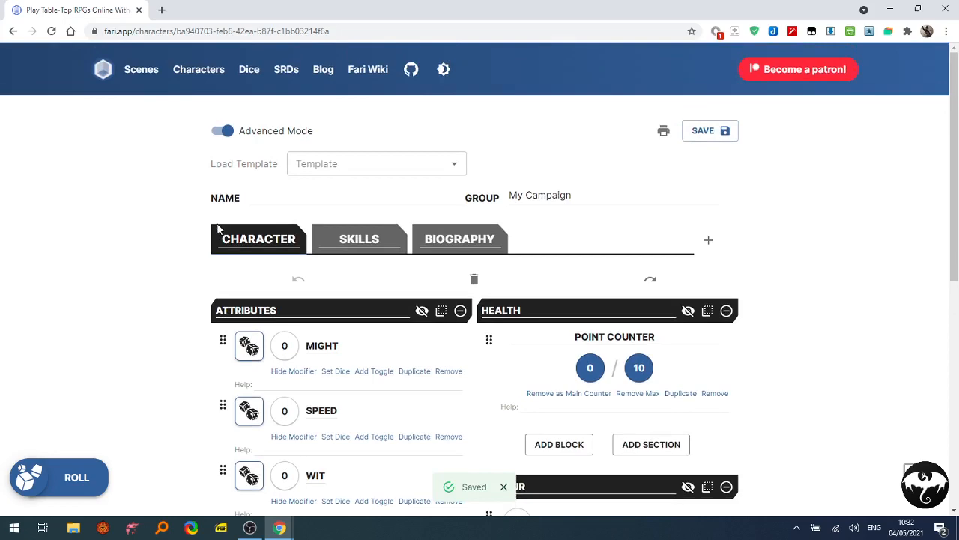
pyautogui.click(202, 78)
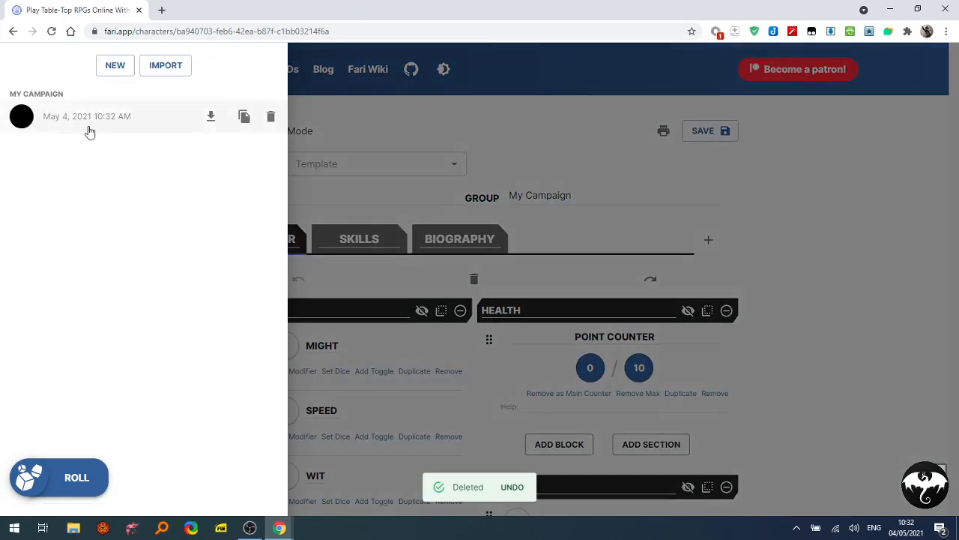
pyautogui.click(790, 296)
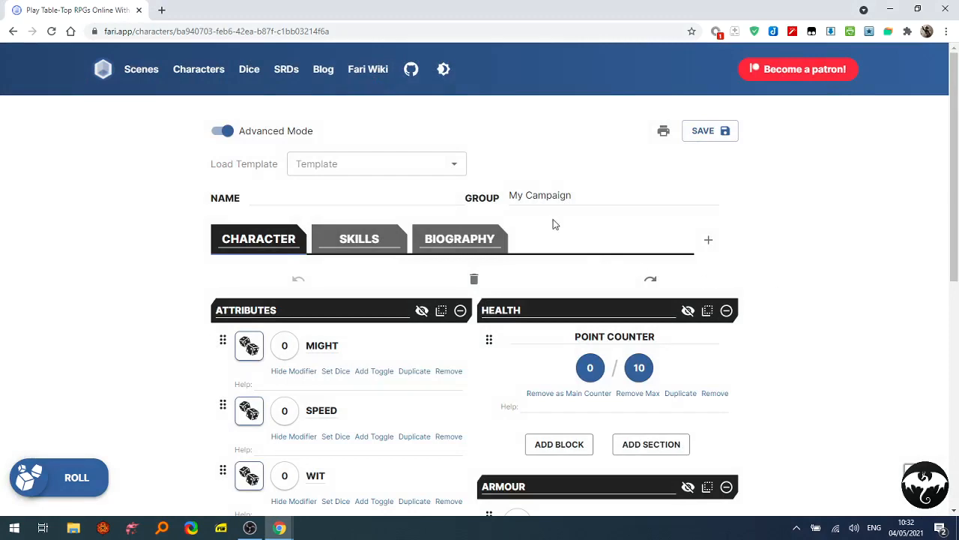
# Start a new online game from the home page and save its scene
pyautogui.click(102, 69)
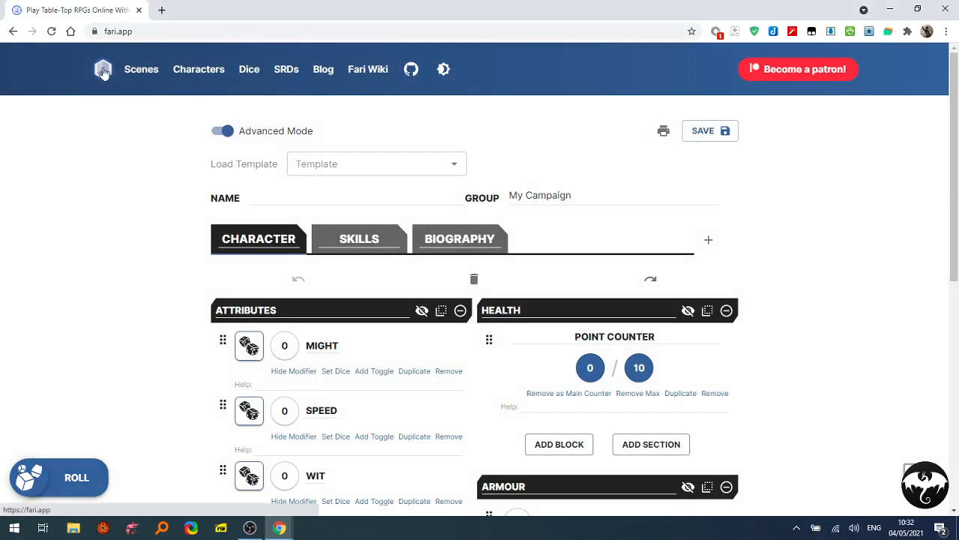
pyautogui.scroll(-2, 294, 303)
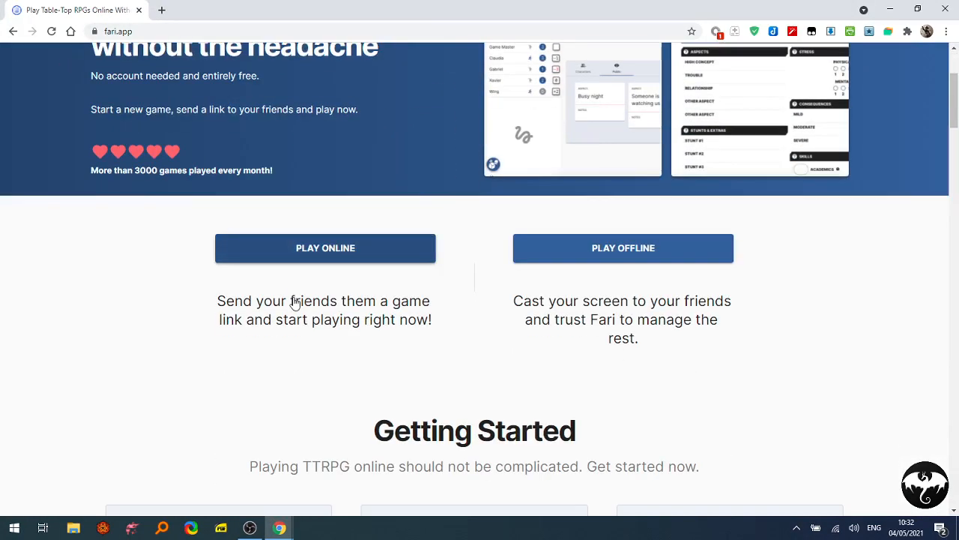
pyautogui.click(337, 253)
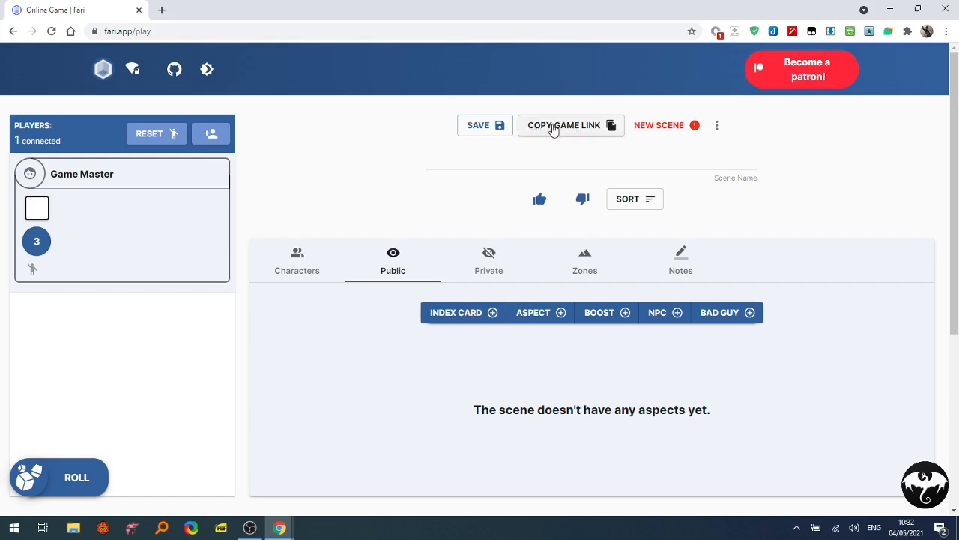
pyautogui.click(495, 131)
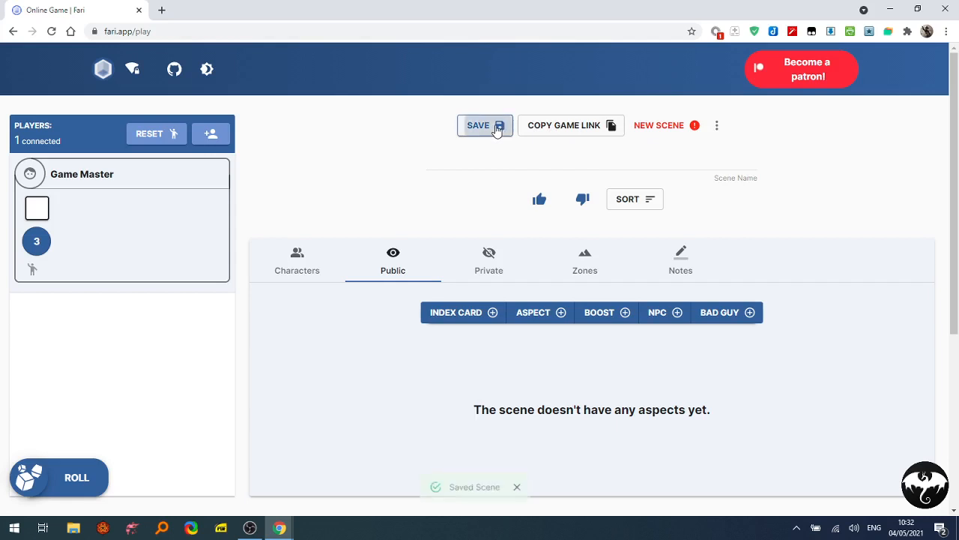
# Copy the game link and open it in a new browser tab
pyautogui.click(568, 129)
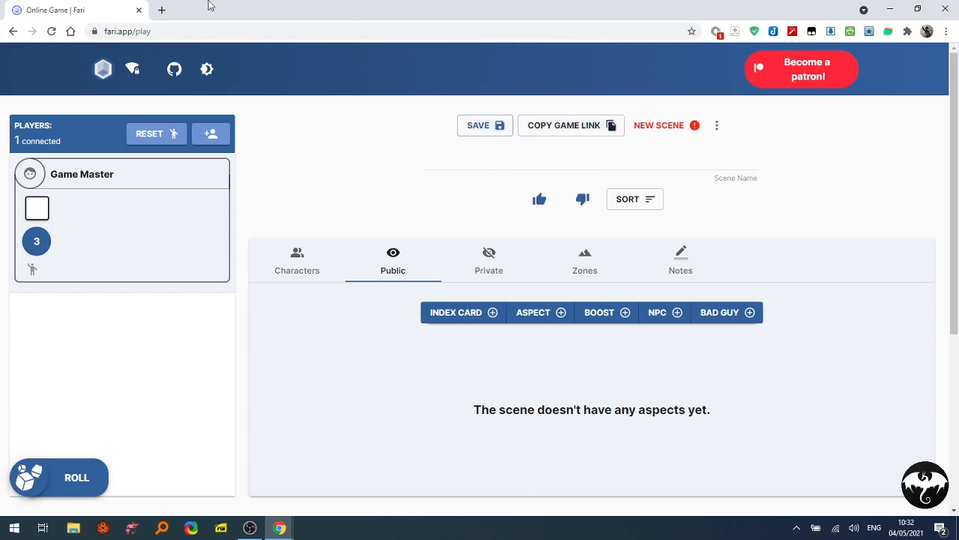
pyautogui.click(162, 10)
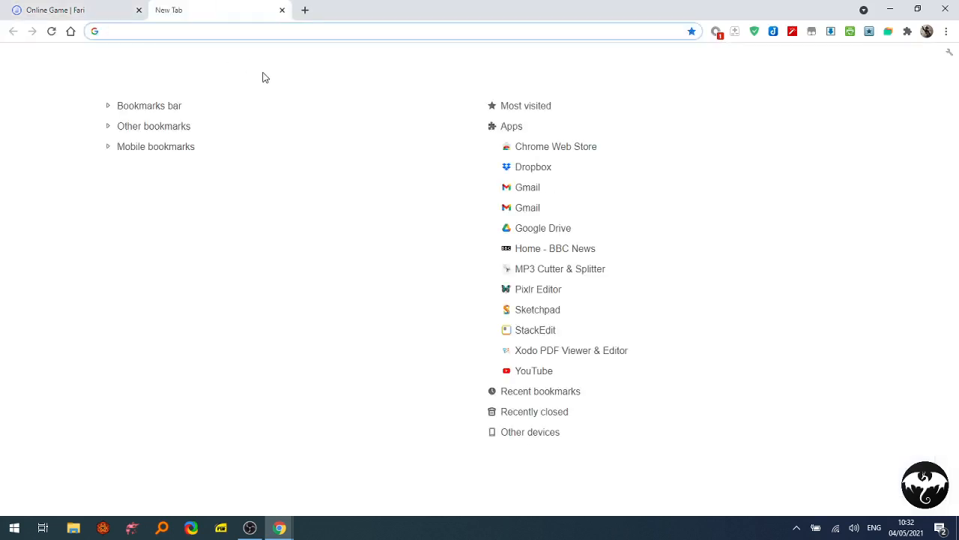
pyautogui.hotkey('ctrl', 'v')
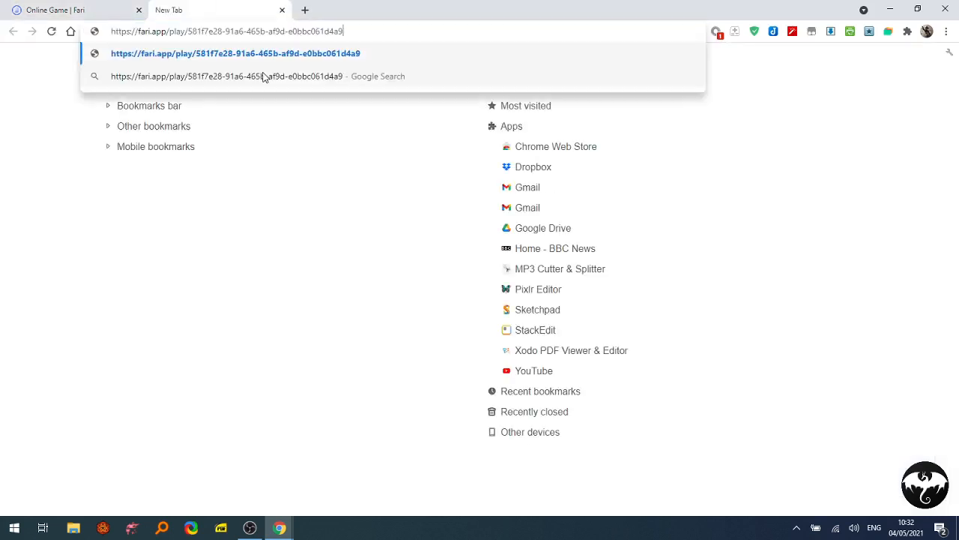
pyautogui.press('Return')
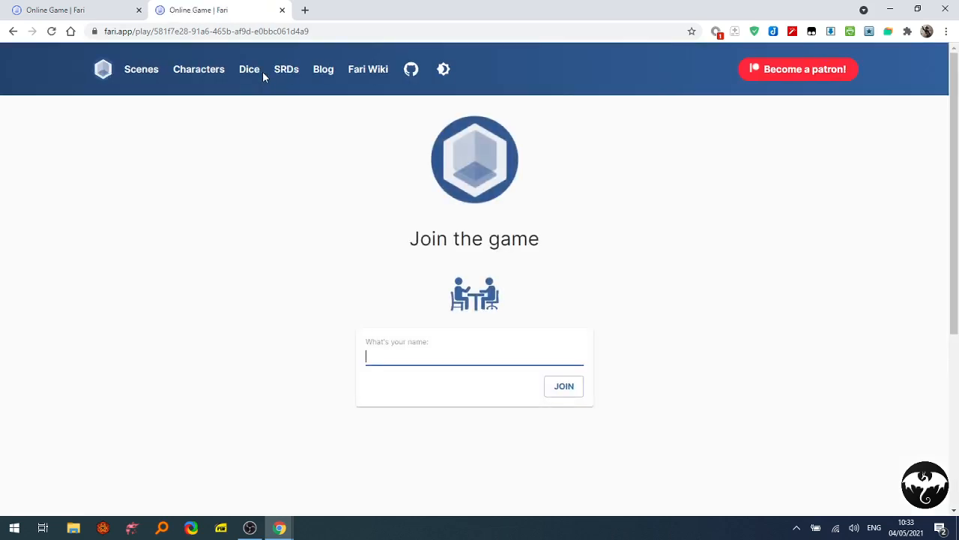
# Join the online game under the player's name and return to the Game Master's browser tab
pyautogui.write('Jane')
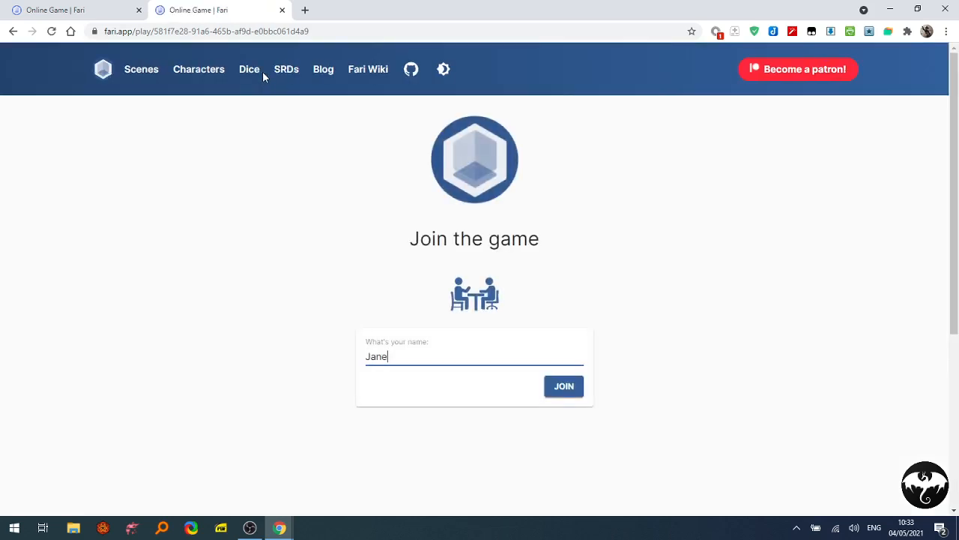
pyautogui.click(566, 391)
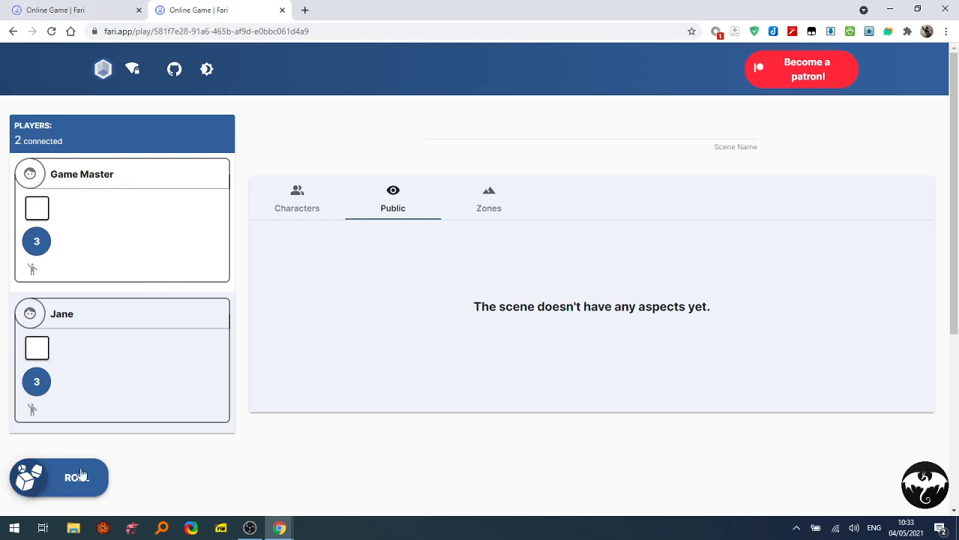
pyautogui.click(84, 9)
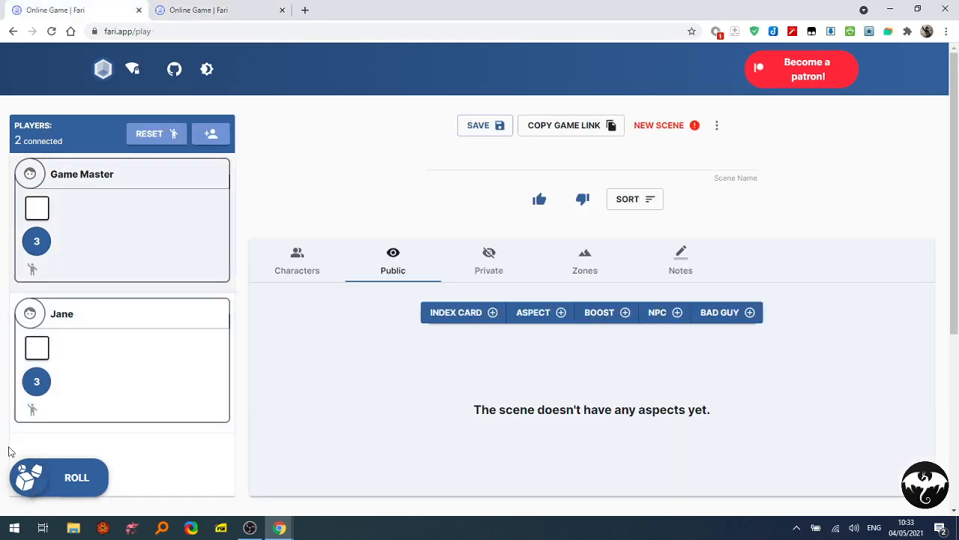
# Roll 4dF plus 1d100 as the Game Master and check the roll in the player's browser tab
pyautogui.click(29, 484)
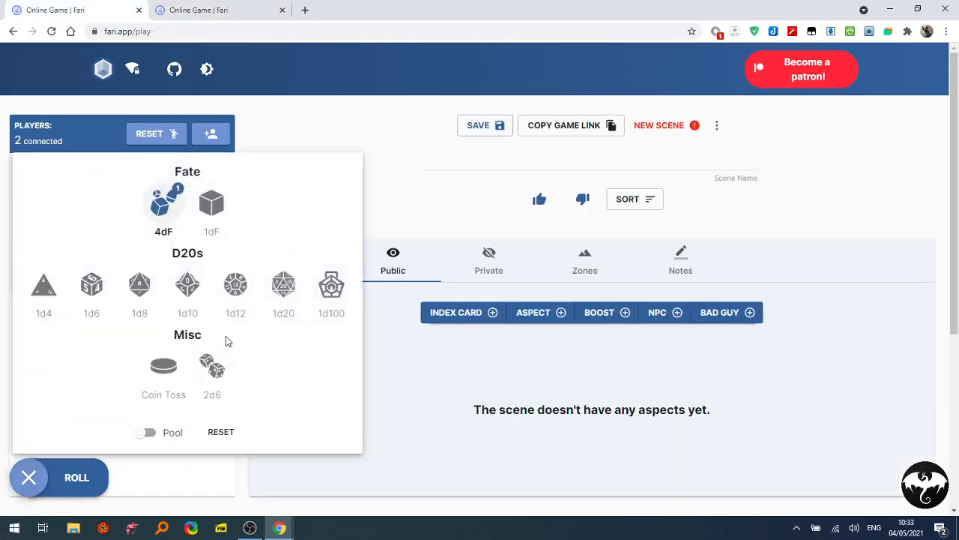
pyautogui.click(339, 289)
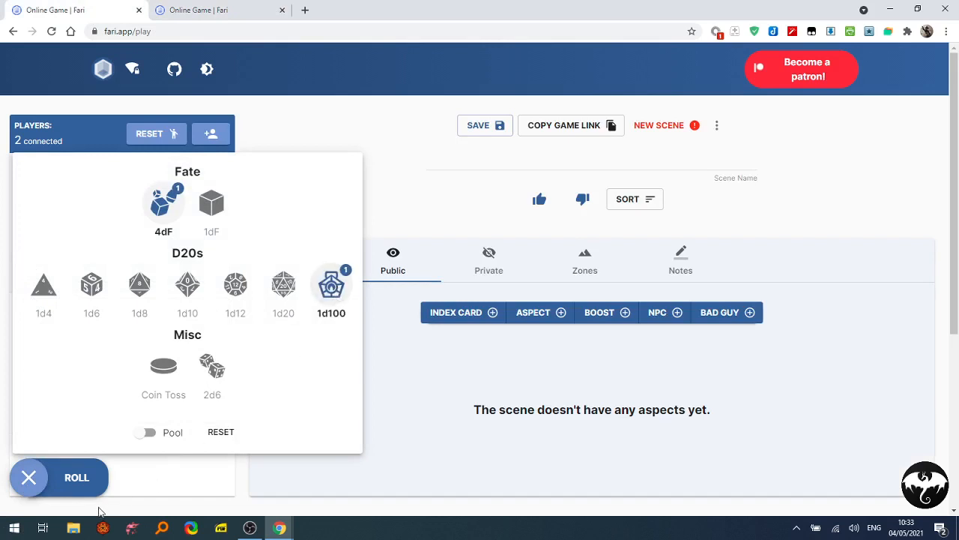
pyautogui.click(76, 480)
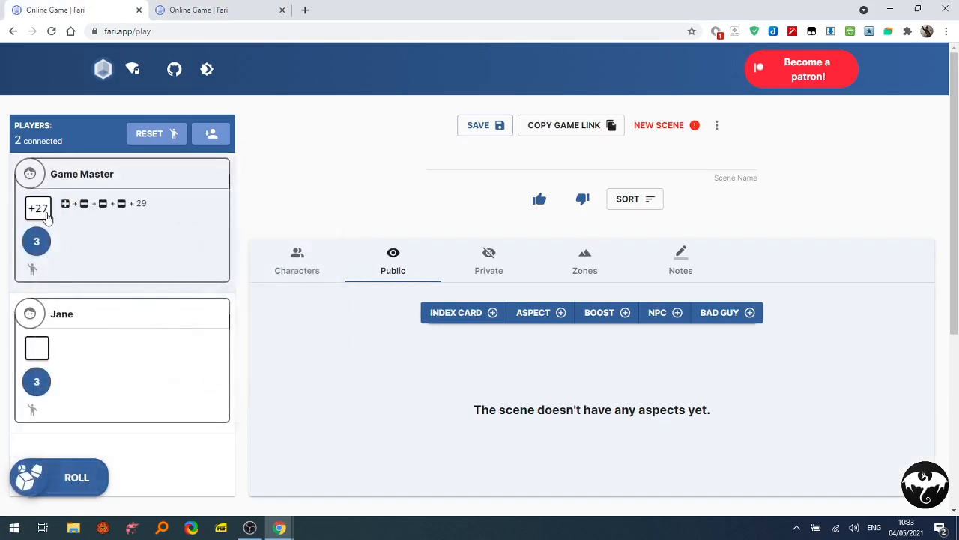
pyautogui.click(213, 10)
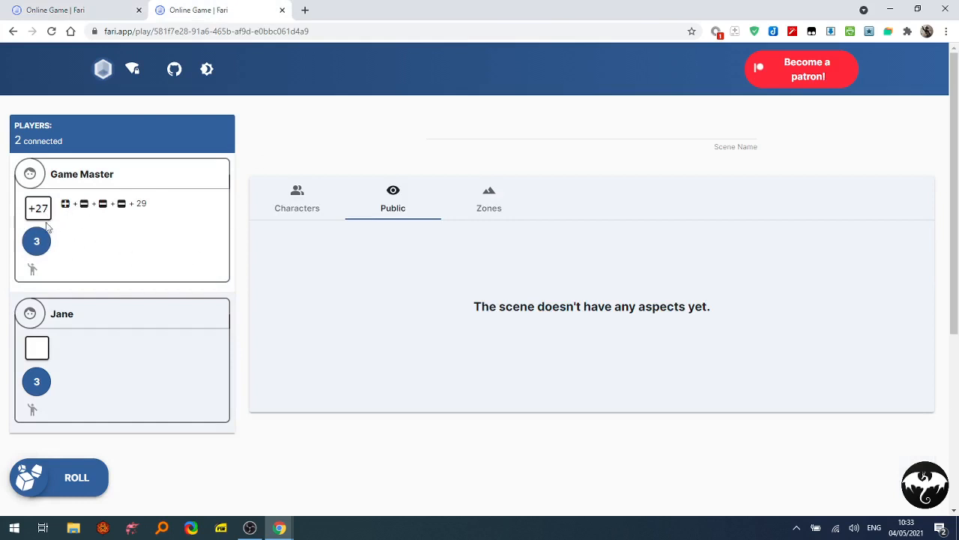
# Reset the Game Master's dice selection, roll a single 1d100, and check the roll in the player's tab
pyautogui.click(79, 10)
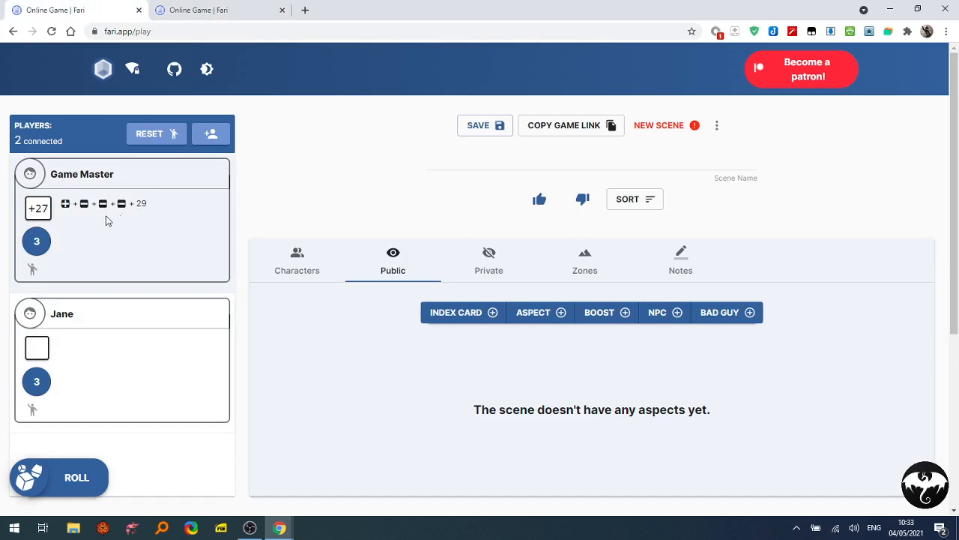
pyautogui.click(27, 481)
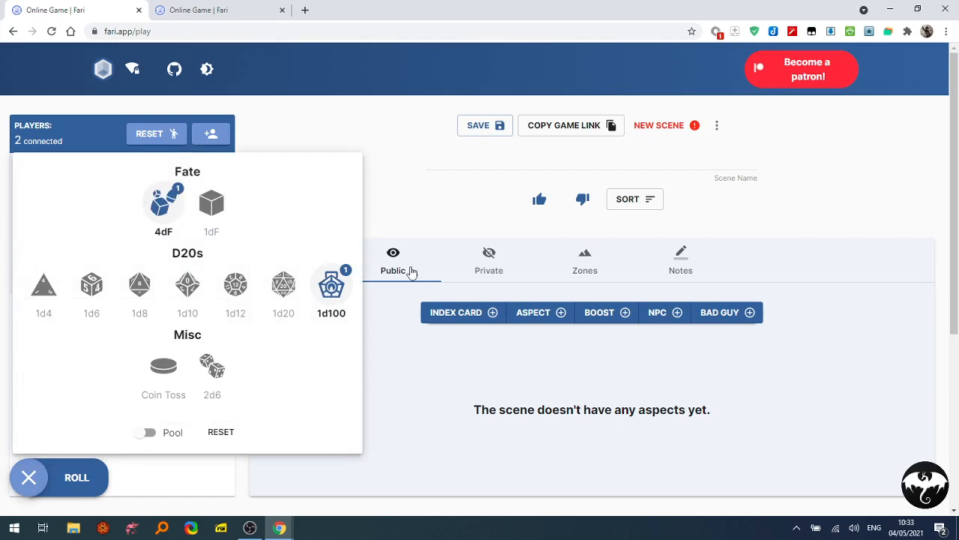
pyautogui.click(220, 432)
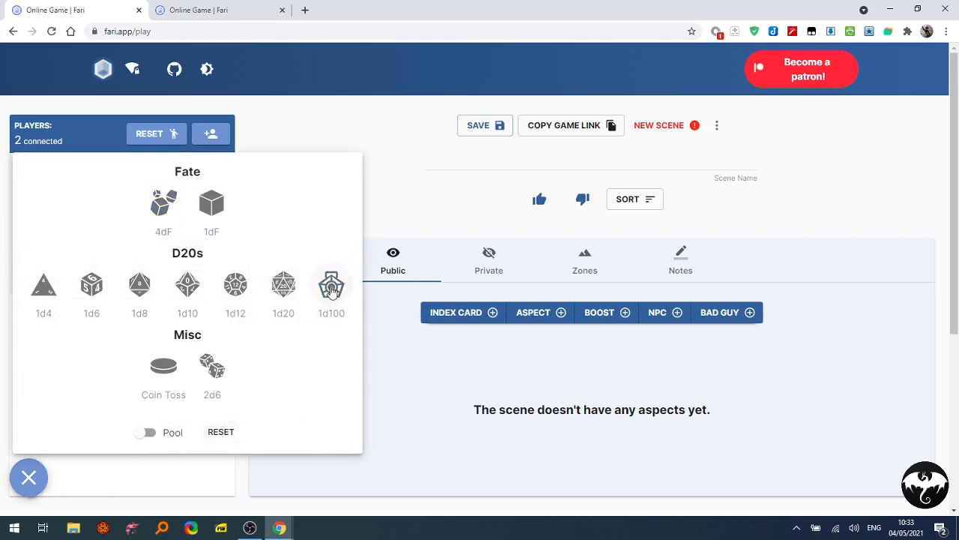
pyautogui.click(327, 314)
pyautogui.click(79, 477)
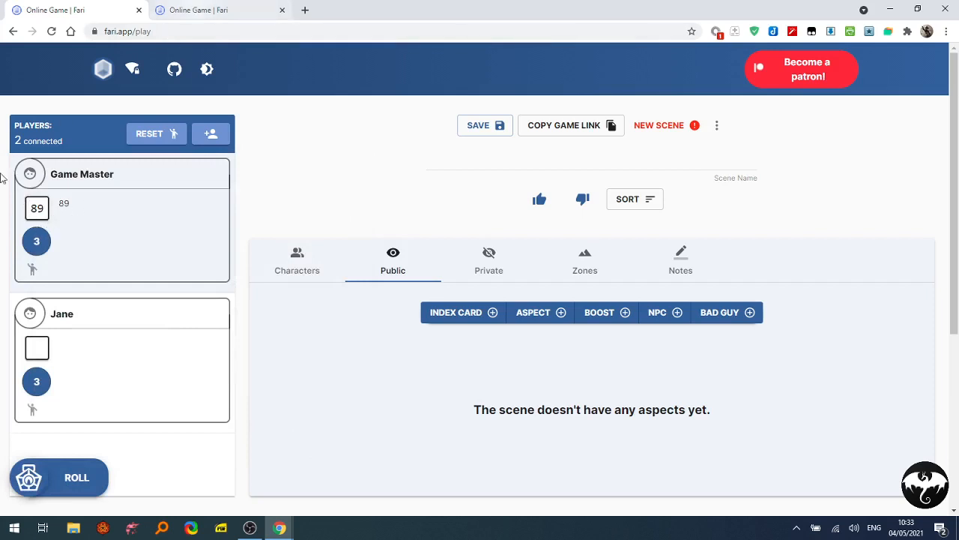
pyautogui.click(184, 16)
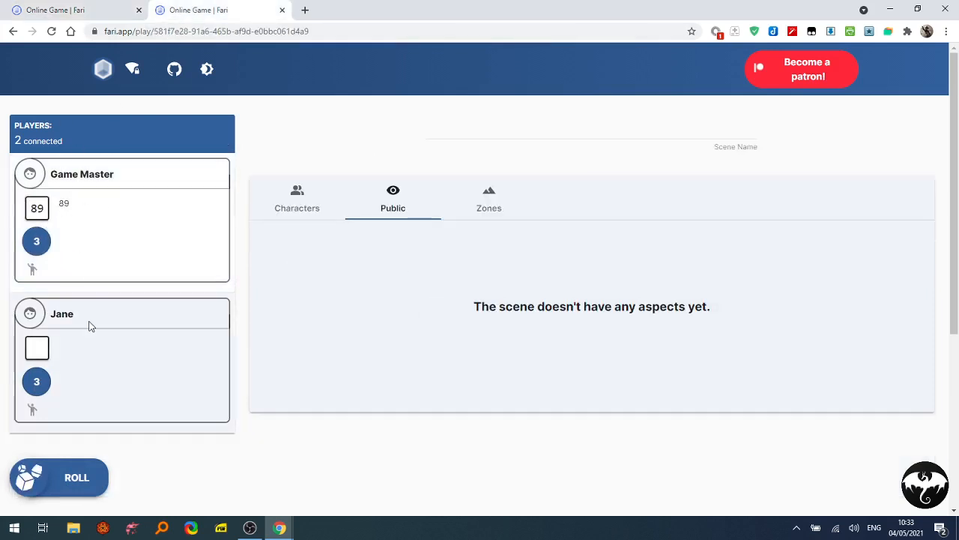
# From the Game Master's tab, assign the original My Campaign character sheet to the joined player
pyautogui.click(64, 10)
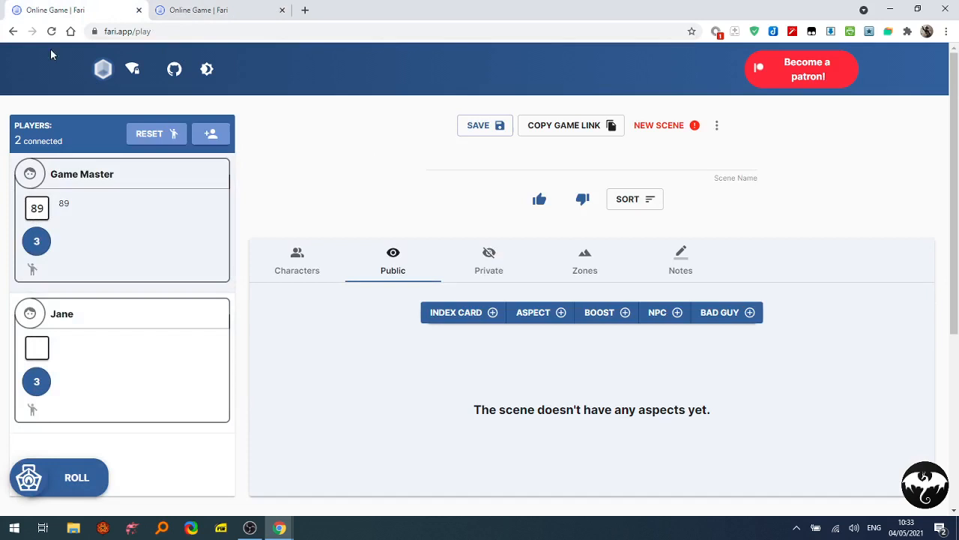
pyautogui.click(31, 315)
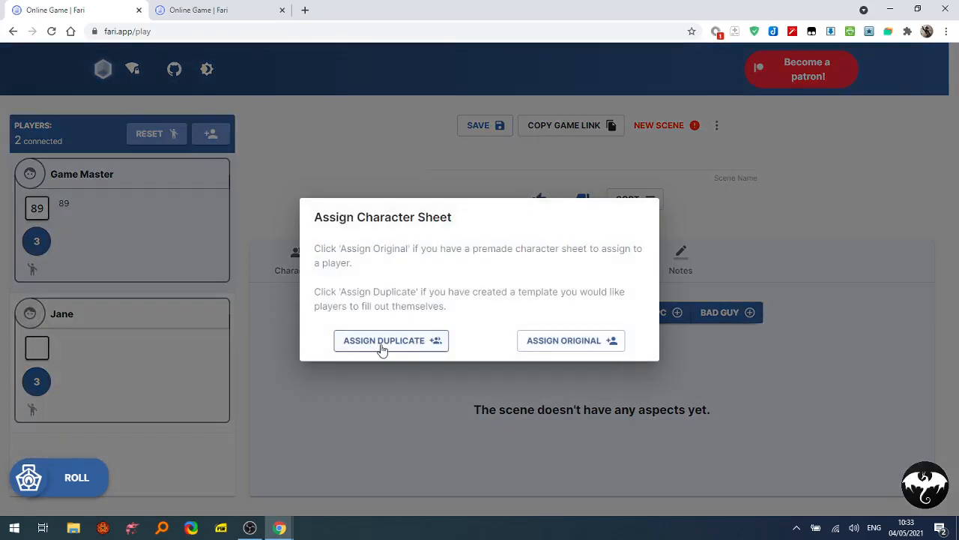
pyautogui.click(537, 342)
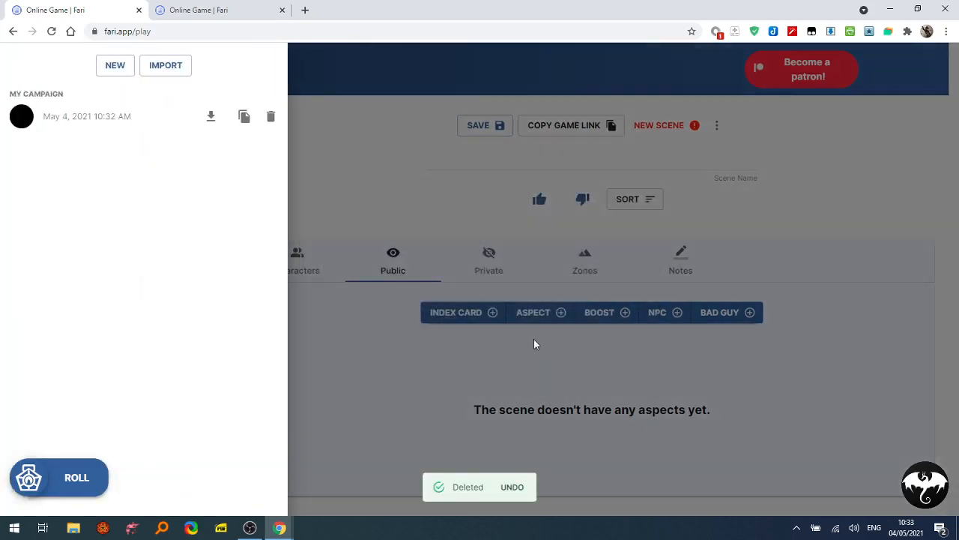
pyautogui.click(79, 125)
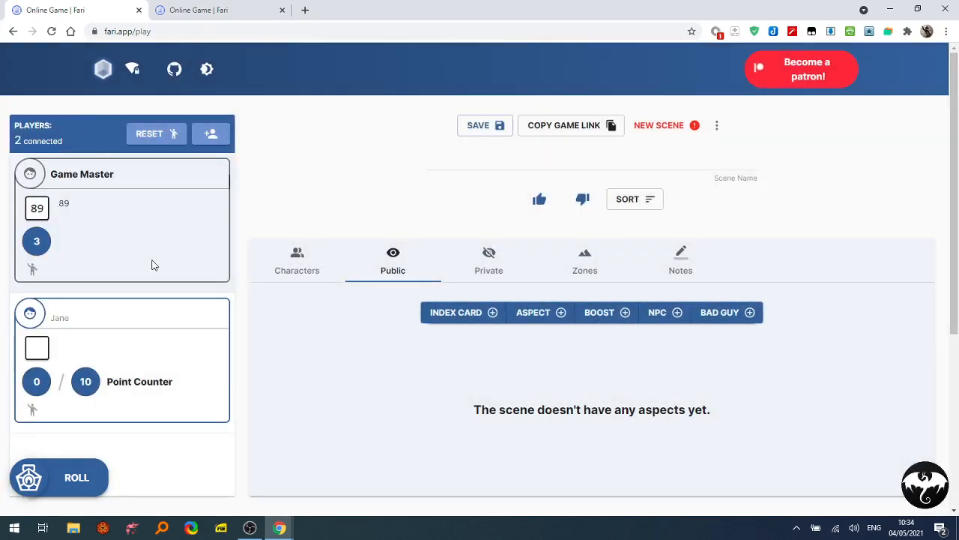
# Open the player's character sheet and set Might to 2, Speed to 1 and Wit to 3
pyautogui.click(30, 314)
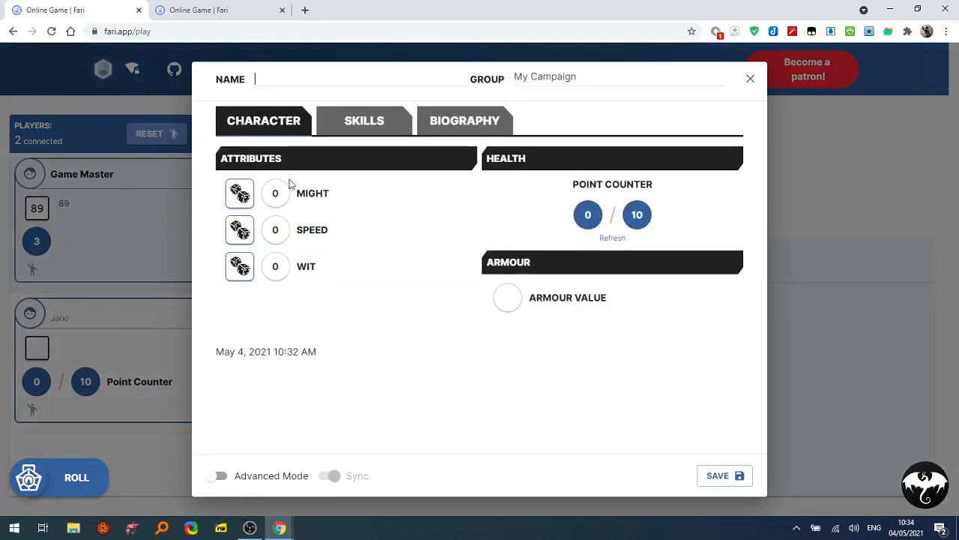
pyautogui.click(286, 194)
pyautogui.click(276, 232)
pyautogui.press('BackSpace')
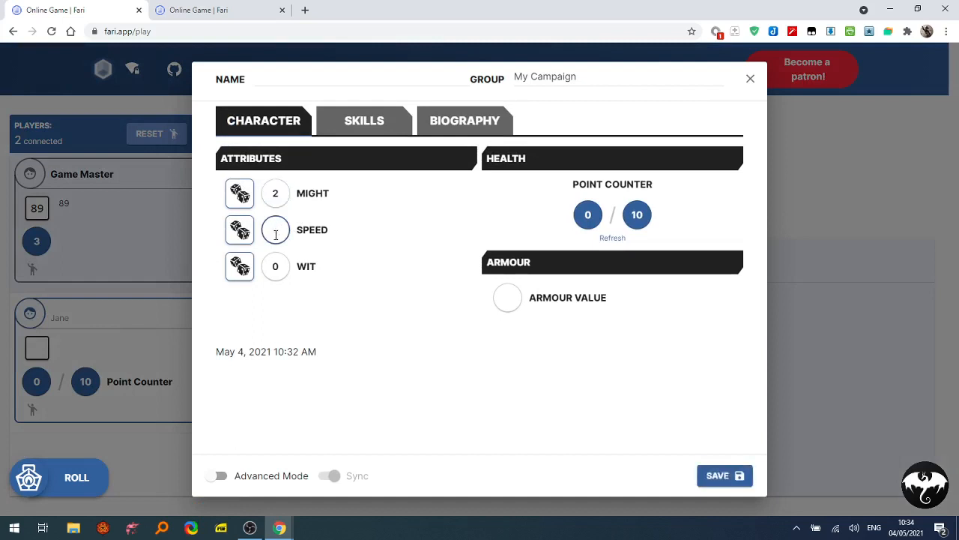
pyautogui.click(277, 266)
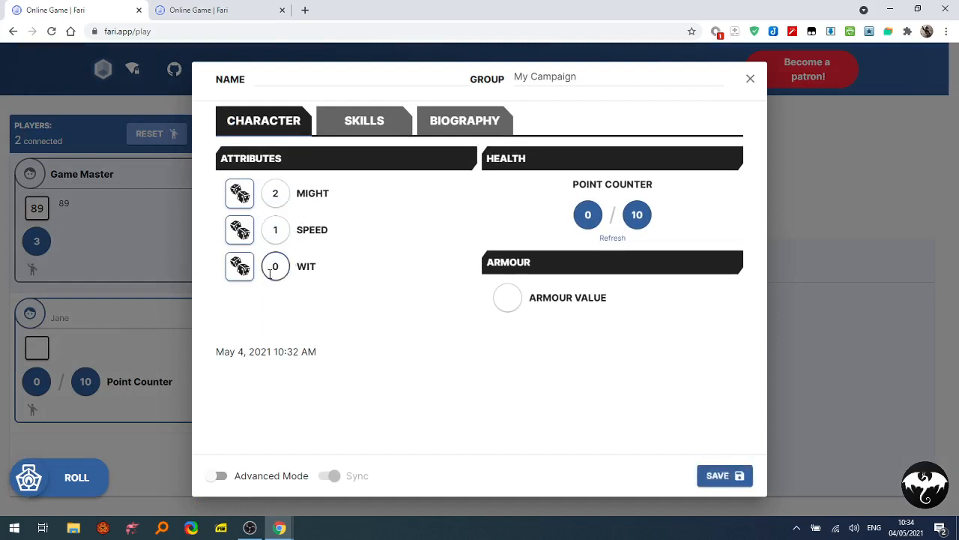
pyautogui.write('3')
# Set the current value of the Health point counter to 5 and the Armour Value to 2
pyautogui.click(599, 227)
pyautogui.click(599, 227)
pyautogui.click(502, 298)
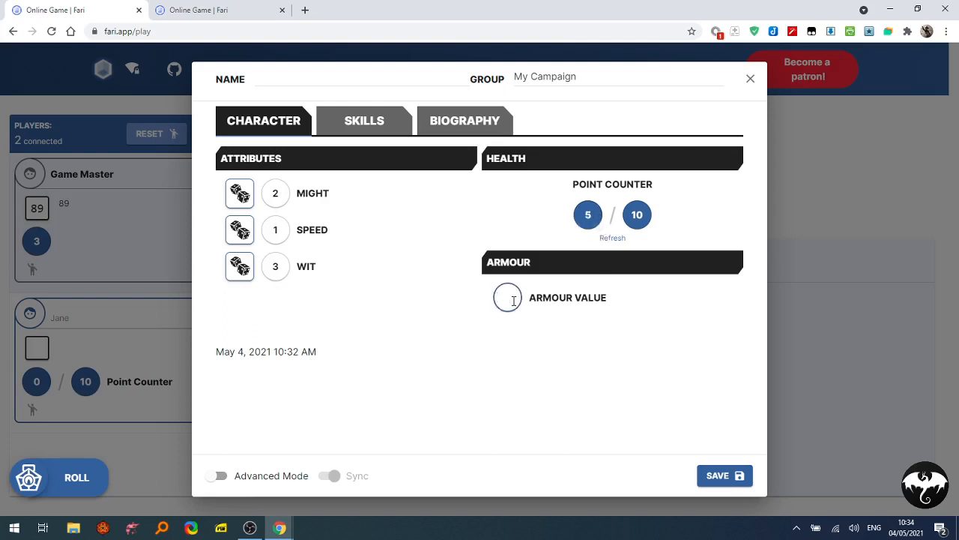
pyautogui.write('2')
# Mark Exhaustion levels 1 and 2 on the Skills page, look at the Biography page, and save the sheet
pyautogui.click(373, 124)
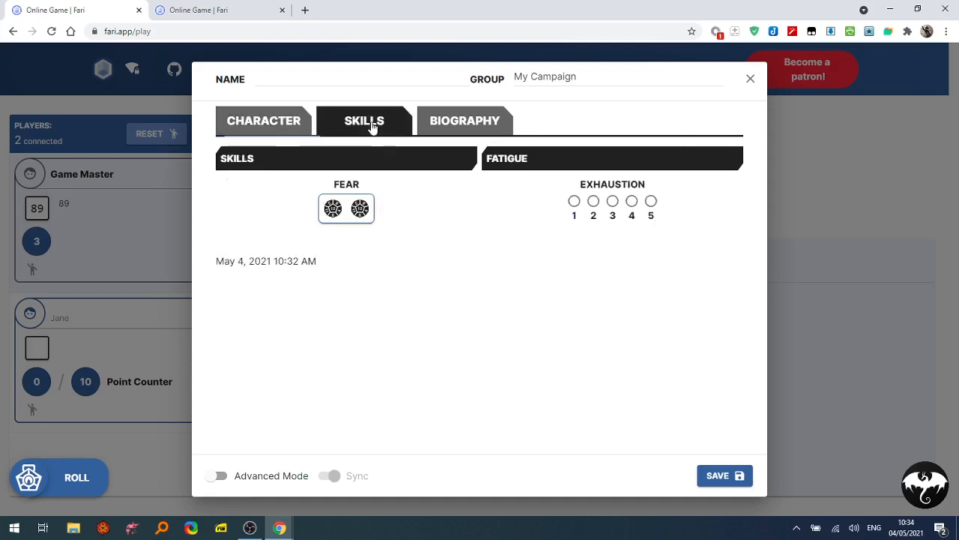
pyautogui.click(593, 201)
pyautogui.click(574, 201)
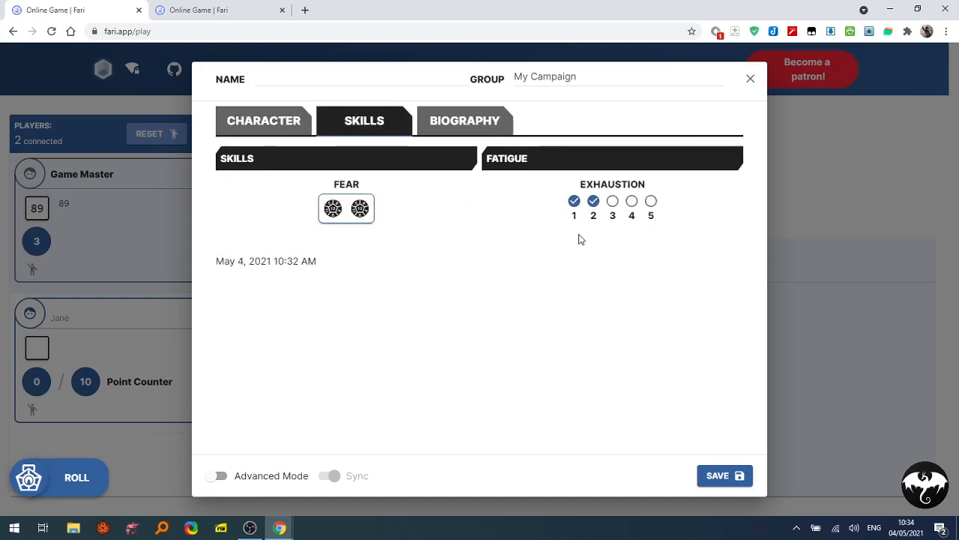
pyautogui.click(455, 125)
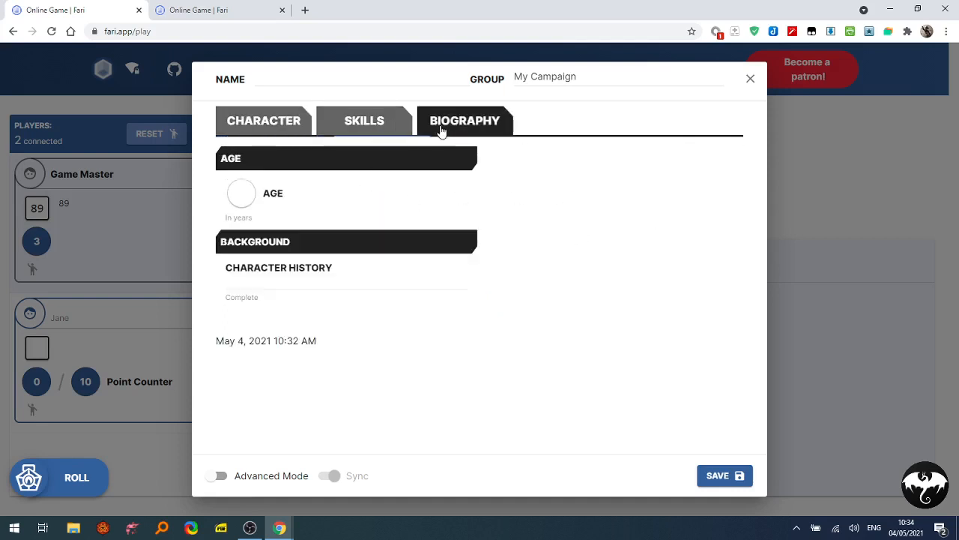
pyautogui.click(717, 477)
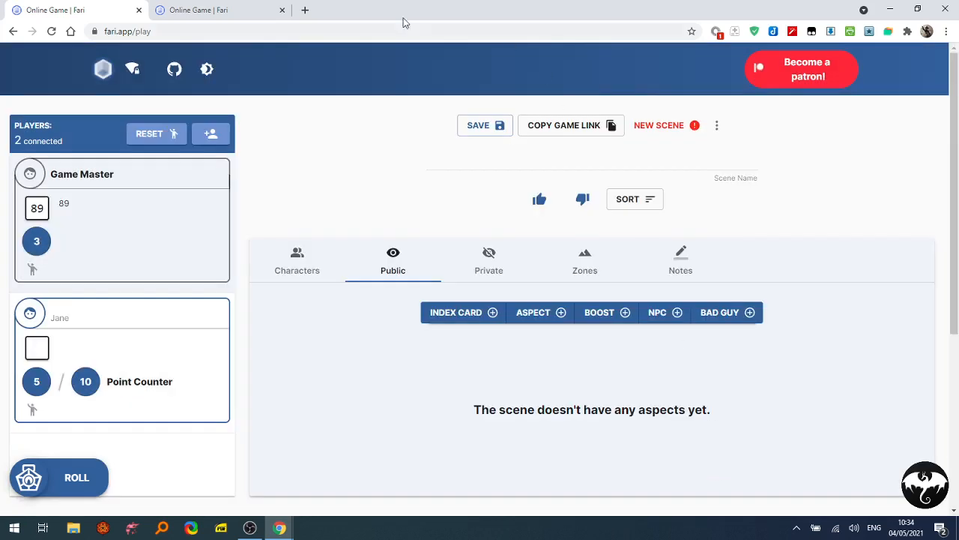
# View the assigned character sheet from the player's browser tab and close it
pyautogui.click(219, 10)
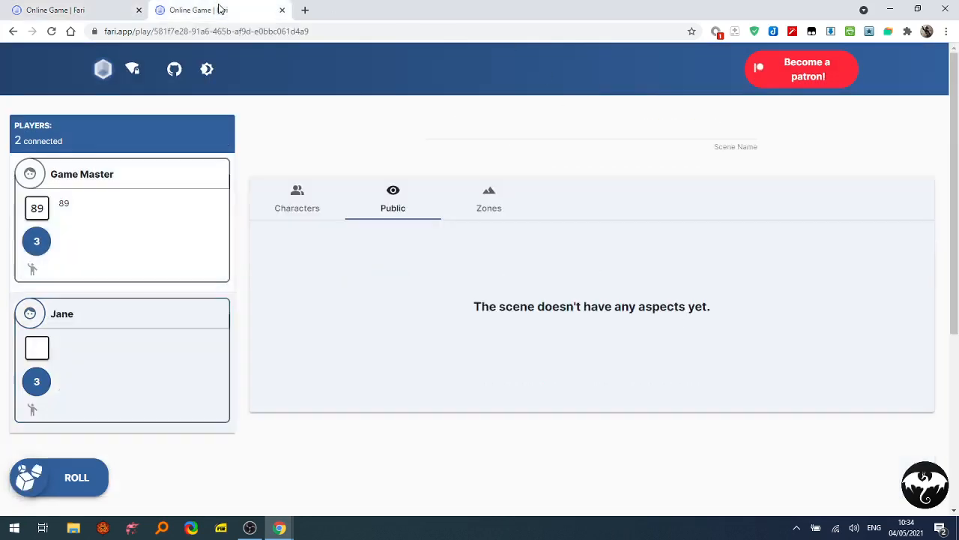
pyautogui.click(31, 314)
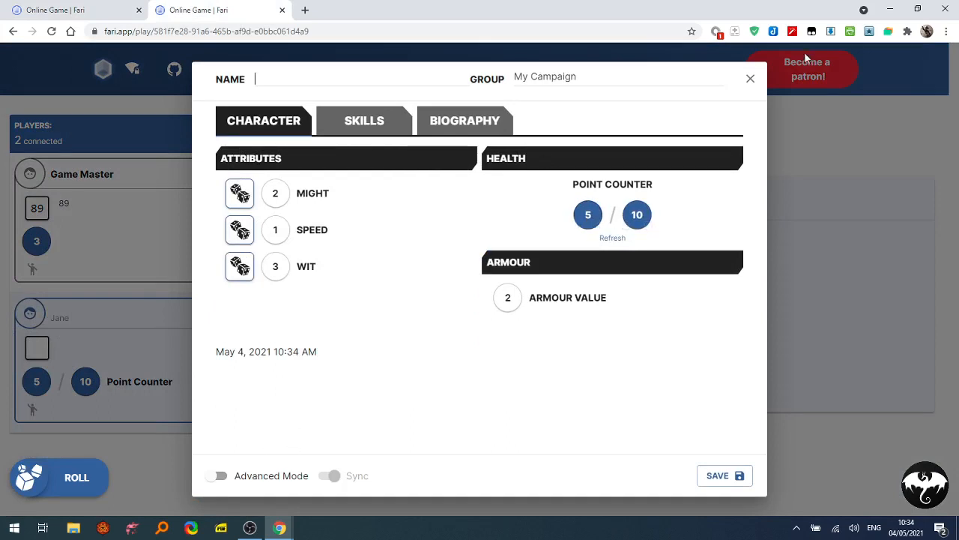
pyautogui.click(750, 80)
# Load the saved Castle Caernarfon scene into the game from the Game Master's tab
pyautogui.click(103, 7)
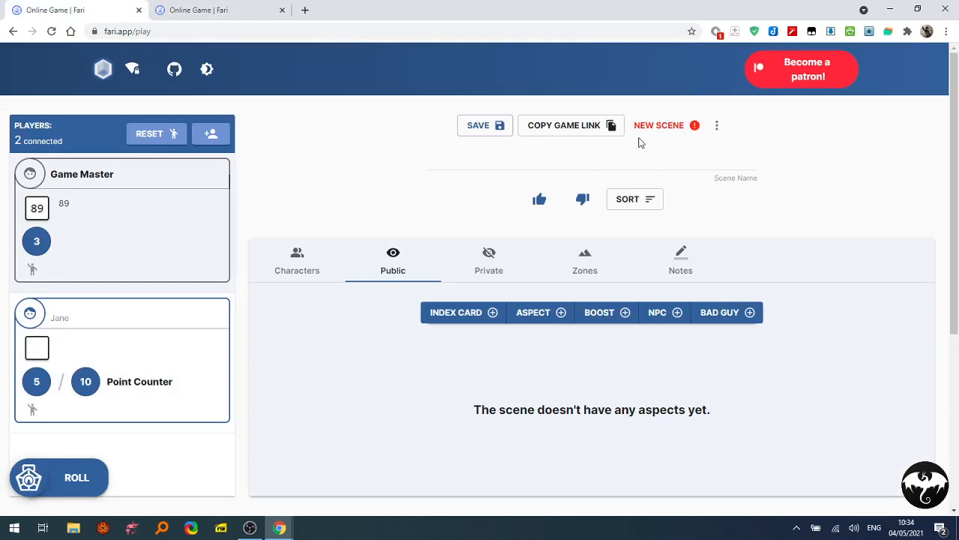
pyautogui.click(718, 128)
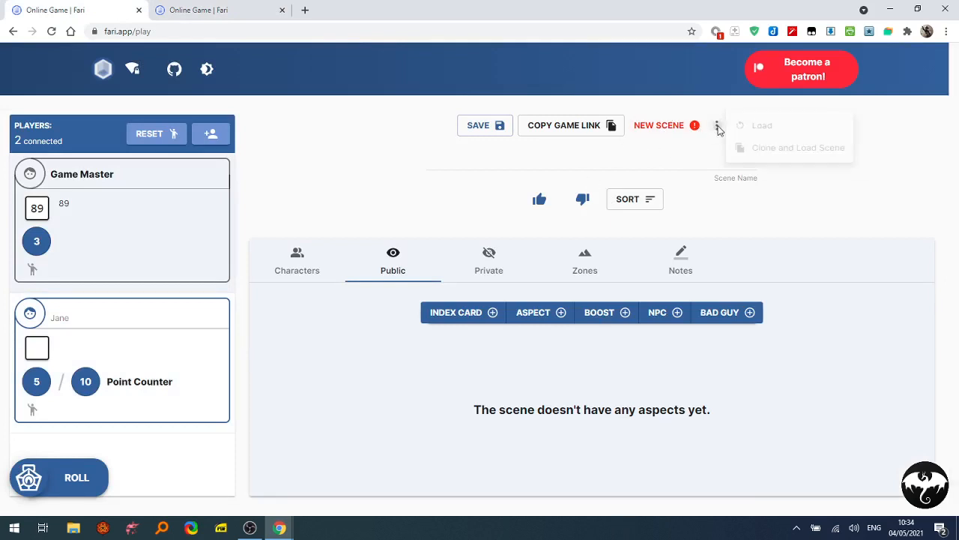
pyautogui.click(776, 129)
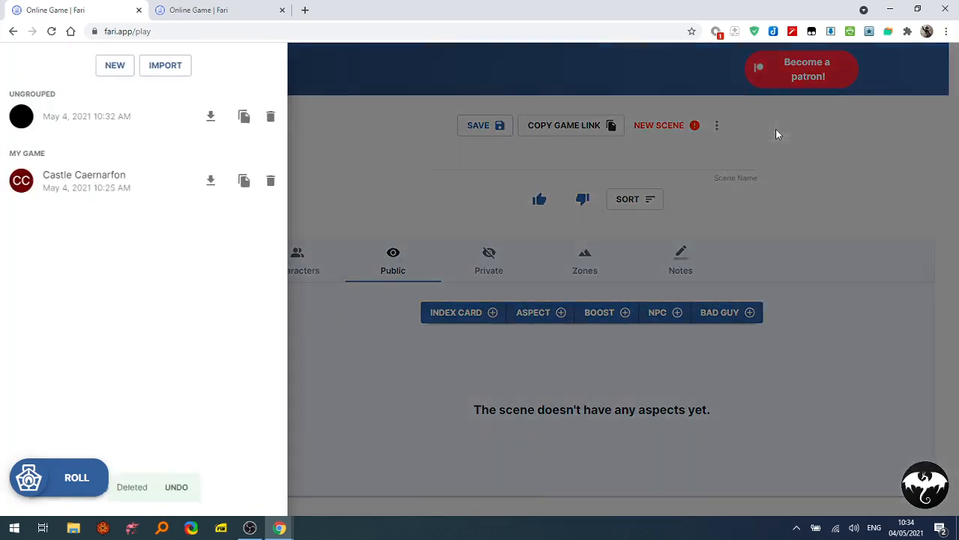
pyautogui.click(78, 184)
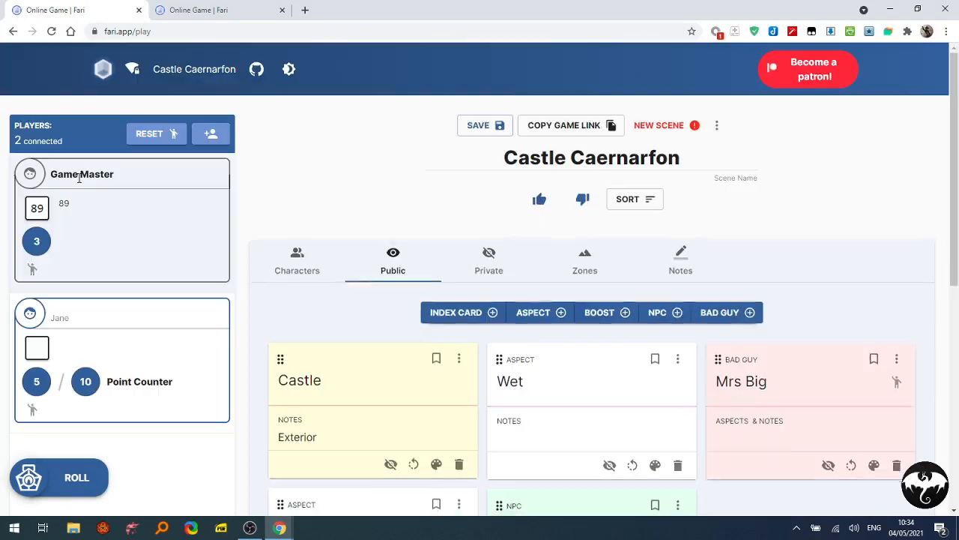
# Review the Characters, Public, Private and Zones sections of the Castle Caernarfon scene
pyautogui.scroll(-2, 441, 338)
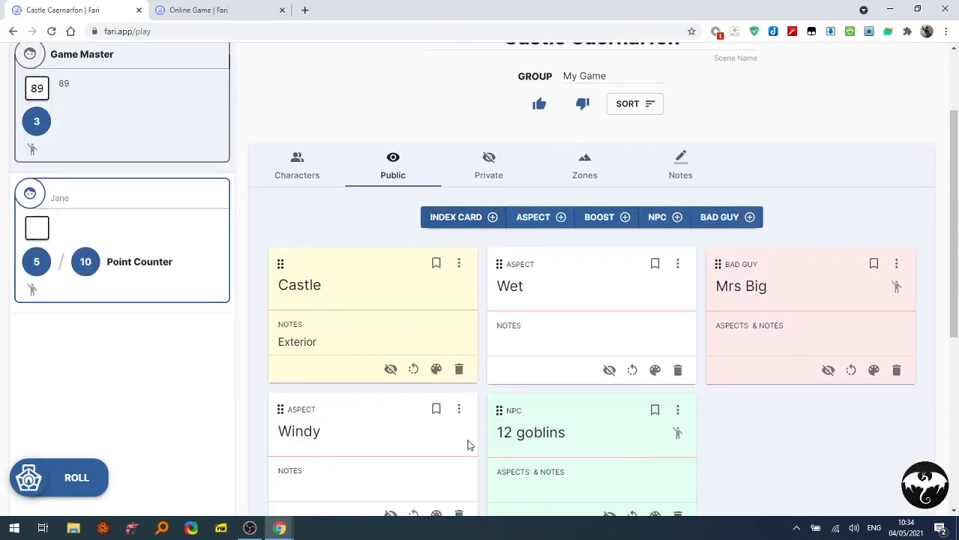
pyautogui.click(297, 176)
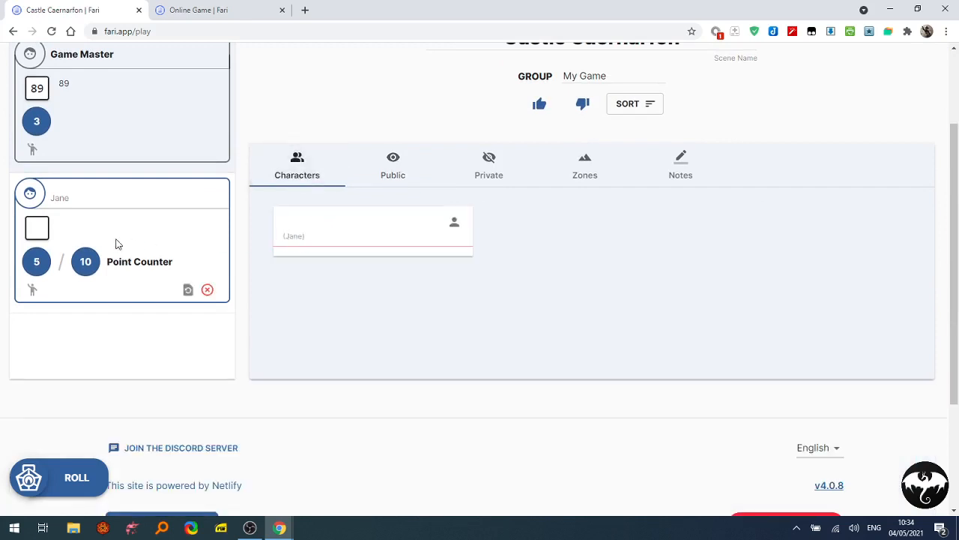
pyautogui.click(390, 169)
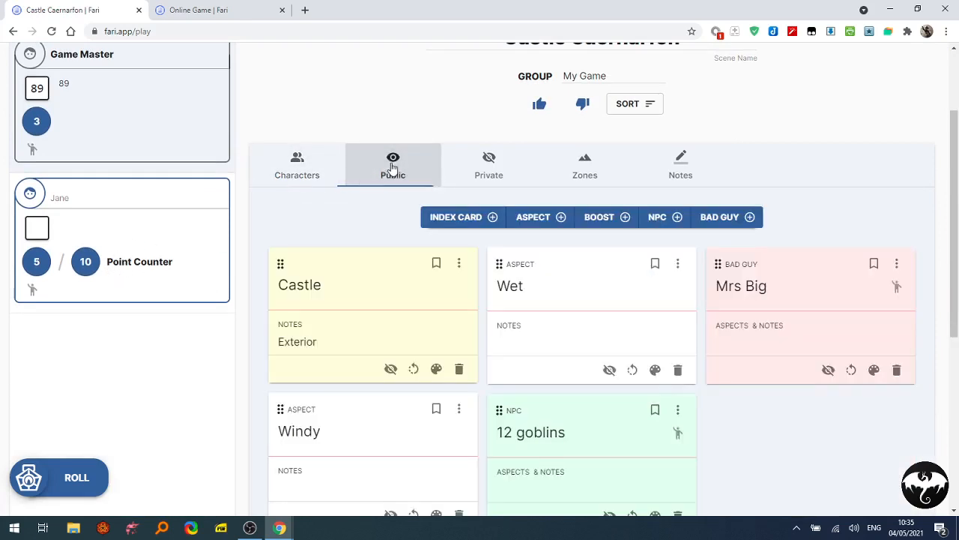
pyautogui.click(497, 163)
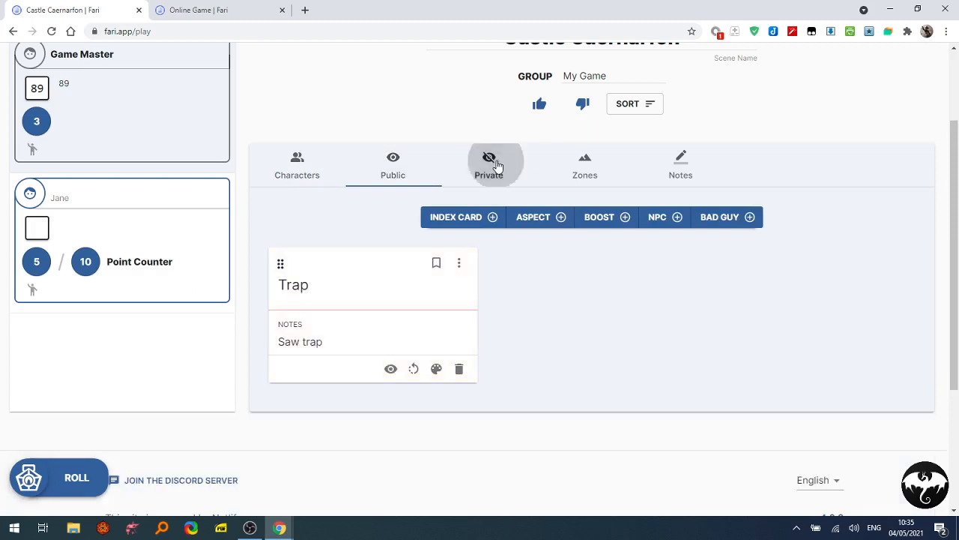
pyautogui.click(586, 168)
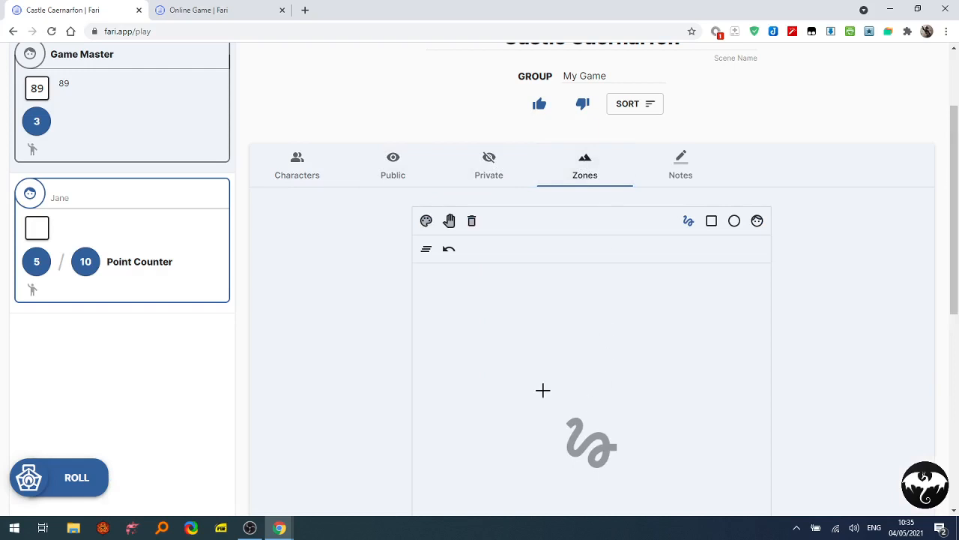
# Draw a large black rectangle in the upper middle of the Zones canvas with the rectangle tool
pyautogui.scroll(-1, 538, 388)
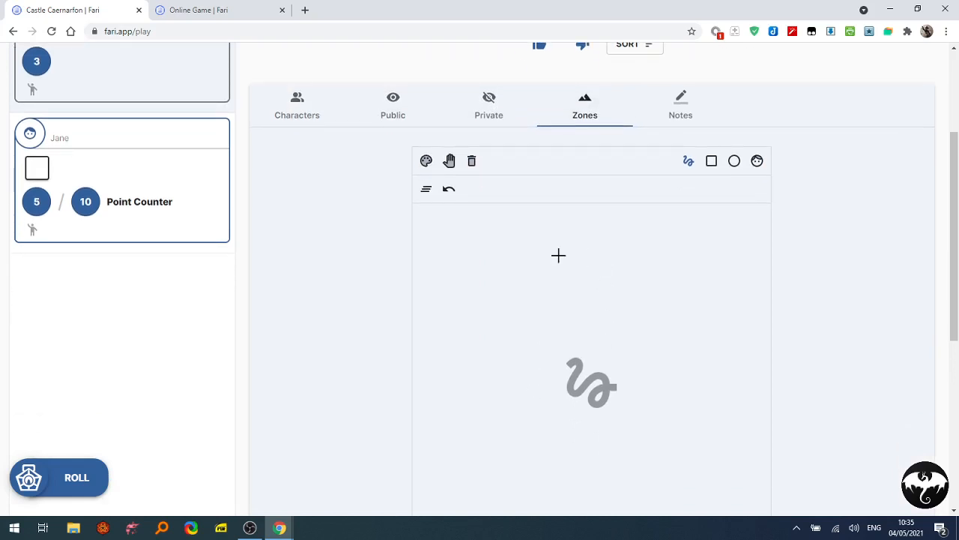
pyautogui.click(430, 162)
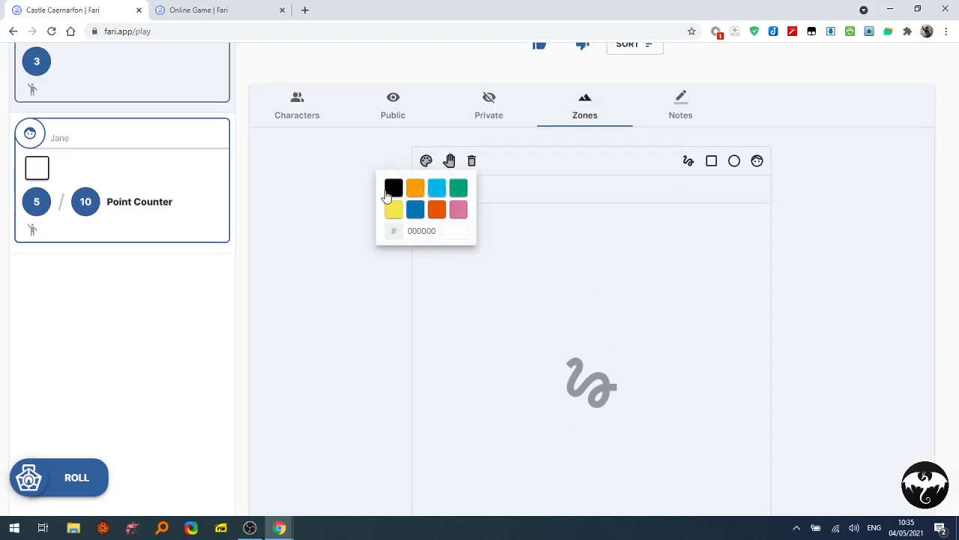
pyautogui.click(388, 190)
pyautogui.click(713, 161)
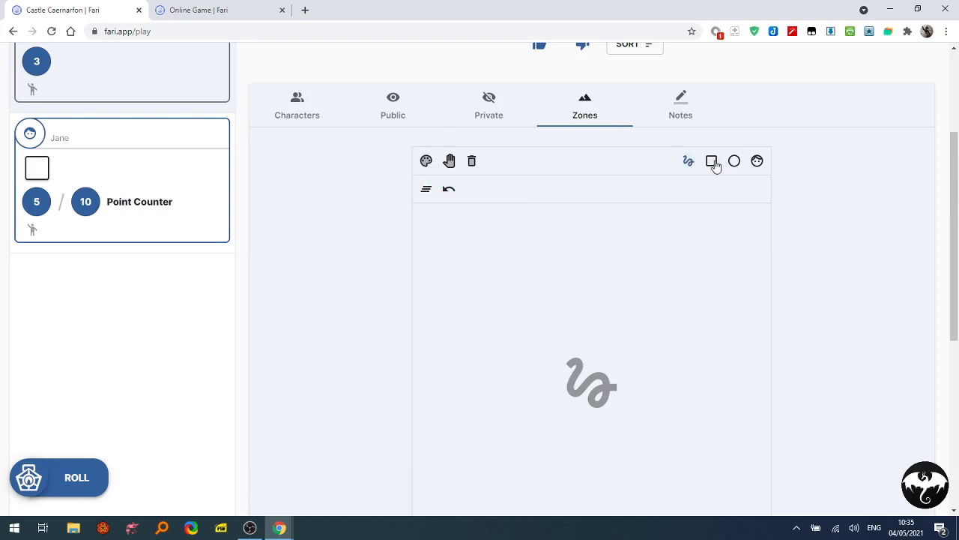
pyautogui.moveTo(498, 224)
pyautogui.mouseDown()
pyautogui.moveTo(557, 296)
pyautogui.moveTo(690, 365)
pyautogui.mouseUp()
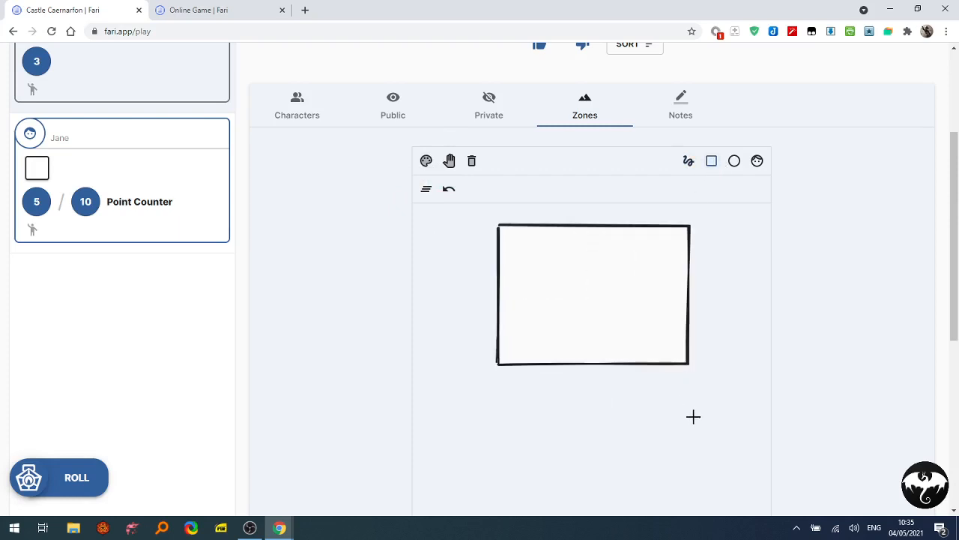
# Sketch two winding black freehand lines as a path leading down from the rectangle's lower edge
pyautogui.click(688, 161)
pyautogui.moveTo(590, 364); pyautogui.dragTo(501, 466)
pyautogui.moveTo(611, 367); pyautogui.dragTo(541, 468)
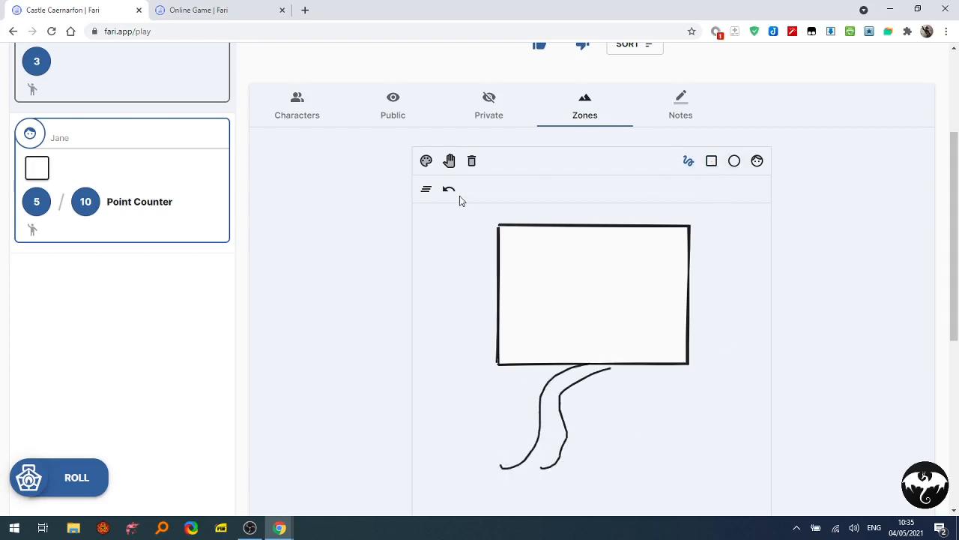
# Sketch two light blue freehand lines as a stream running down beside the rectangle's right edge
pyautogui.click(427, 161)
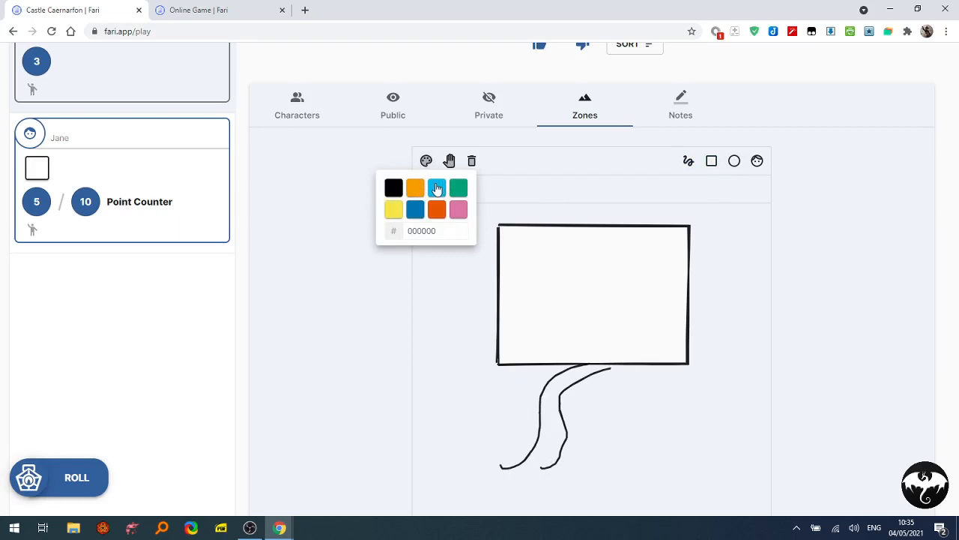
pyautogui.click(437, 187)
pyautogui.moveTo(700, 210); pyautogui.dragTo(749, 364)
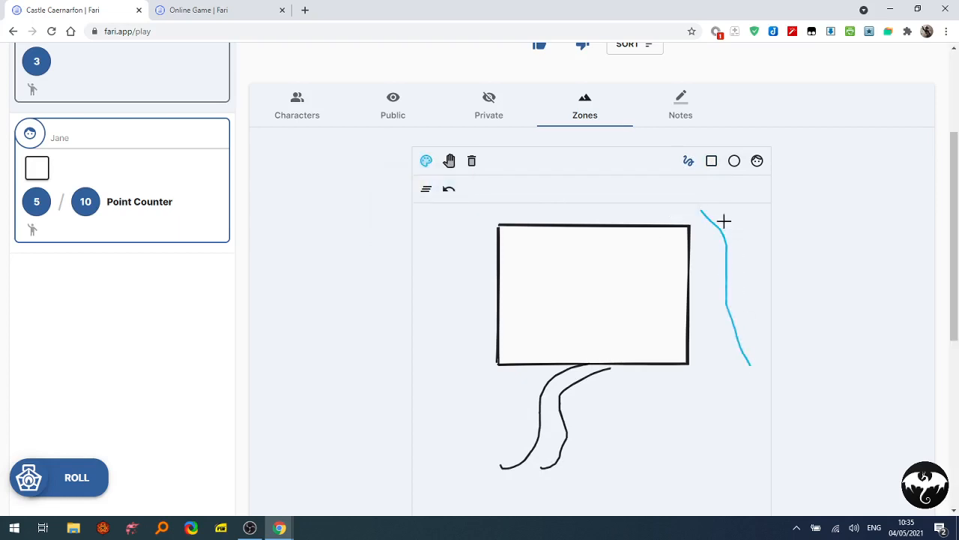
pyautogui.moveTo(716, 215)
pyautogui.mouseDown()
pyautogui.moveTo(734, 233)
pyautogui.moveTo(753, 353)
pyautogui.mouseUp()
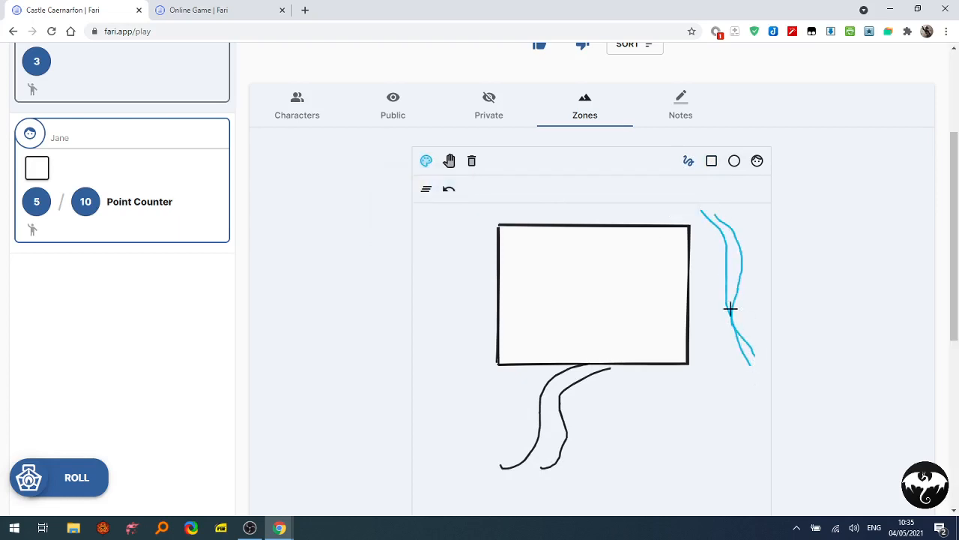
# Place one character token inside the rectangle and four more in a row below it
pyautogui.click(757, 162)
pyautogui.click(585, 273)
pyautogui.click(660, 409)
pyautogui.click(632, 410)
pyautogui.click(604, 408)
pyautogui.click(578, 406)
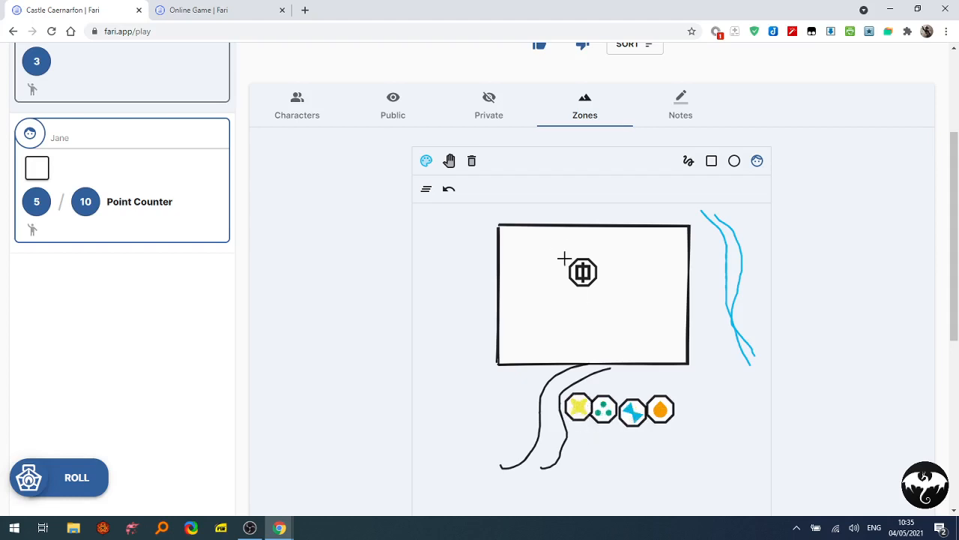
# Move the yellow token to the rectangle's upper-right corner and the black one below its lower edge, and add another token below the lower-right corner
pyautogui.click(449, 161)
pyautogui.moveTo(582, 274); pyautogui.dragTo(549, 270)
pyautogui.moveTo(580, 408); pyautogui.dragTo(647, 424)
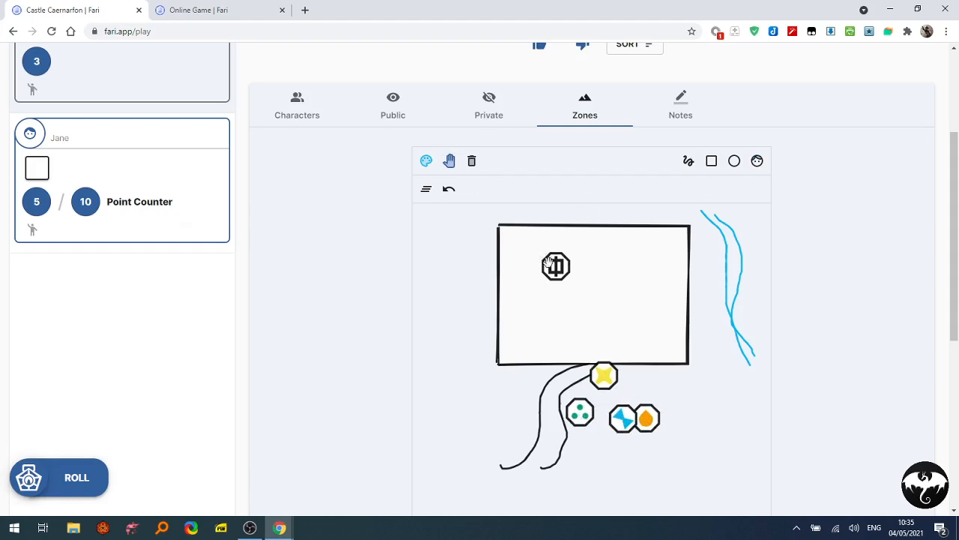
pyautogui.moveTo(558, 267); pyautogui.dragTo(533, 253)
pyautogui.moveTo(607, 376); pyautogui.dragTo(669, 248)
pyautogui.moveTo(534, 253); pyautogui.dragTo(610, 380)
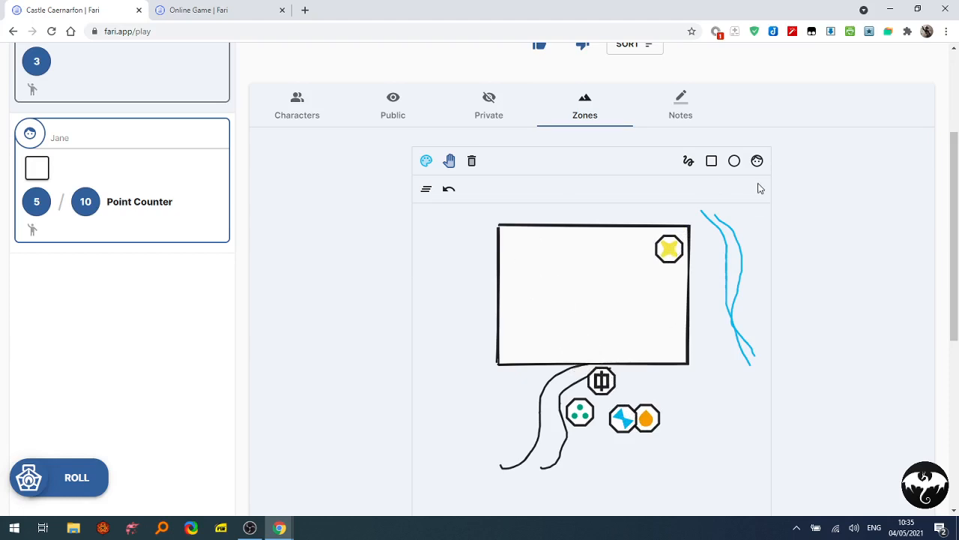
pyautogui.click(757, 160)
pyautogui.click(688, 388)
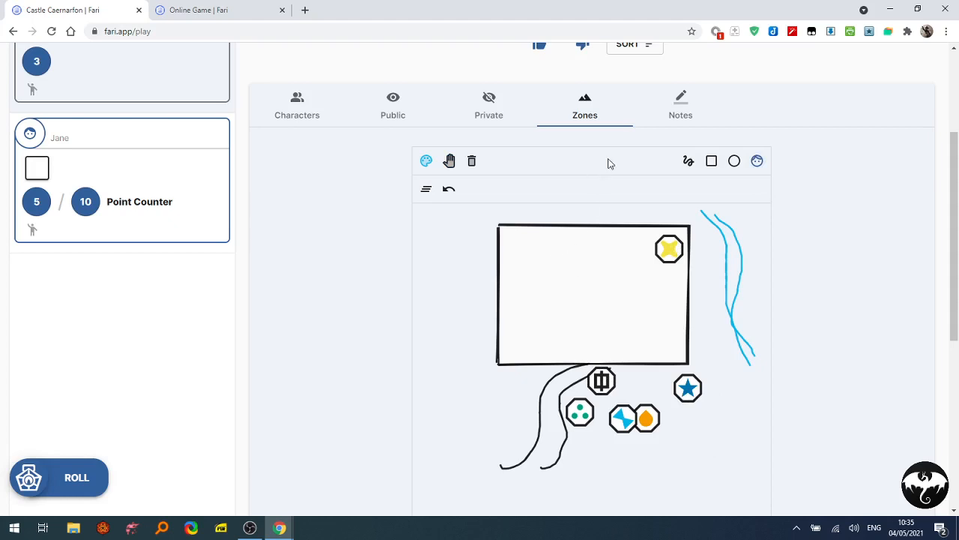
# Compare the Game Master's Private cards with the Public and Characters sections shown in the player's browser tab
pyautogui.click(213, 9)
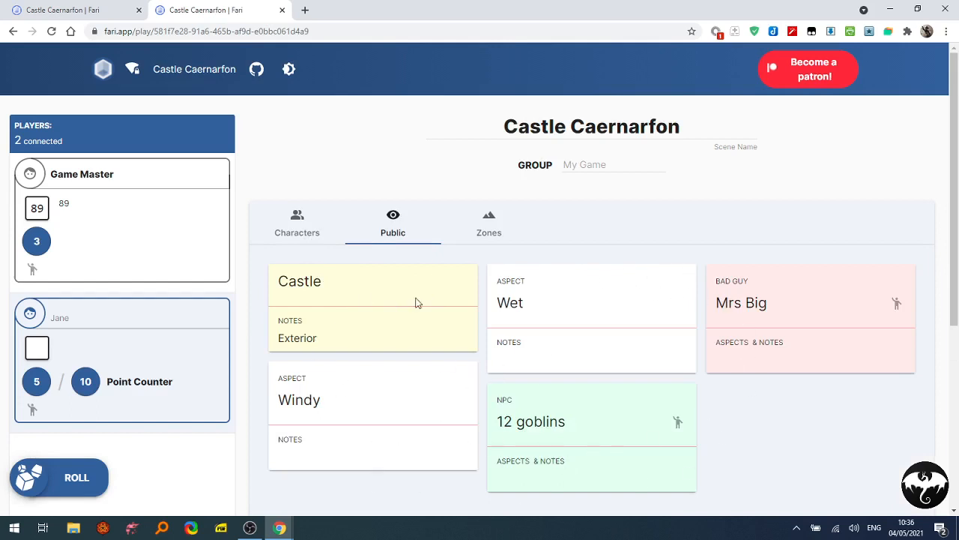
pyautogui.click(72, 9)
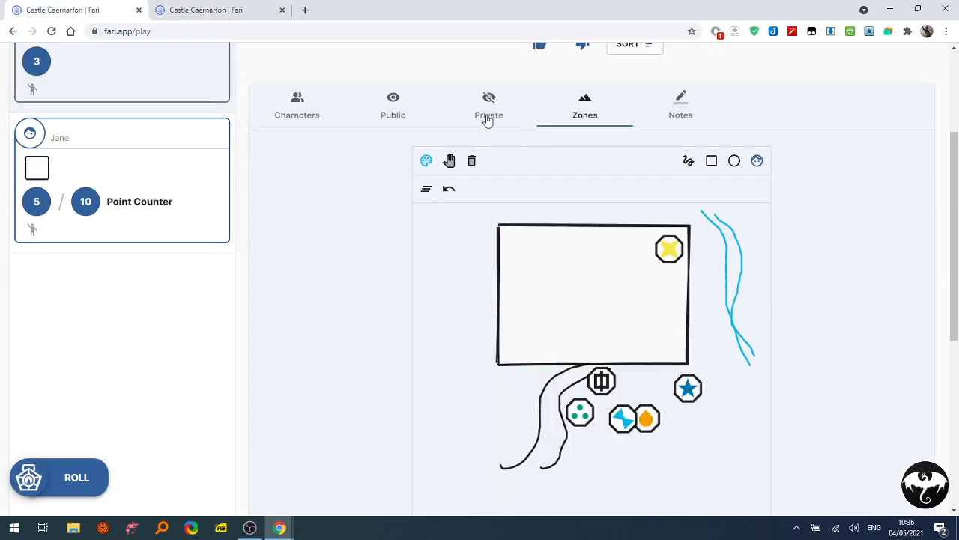
pyautogui.click(486, 114)
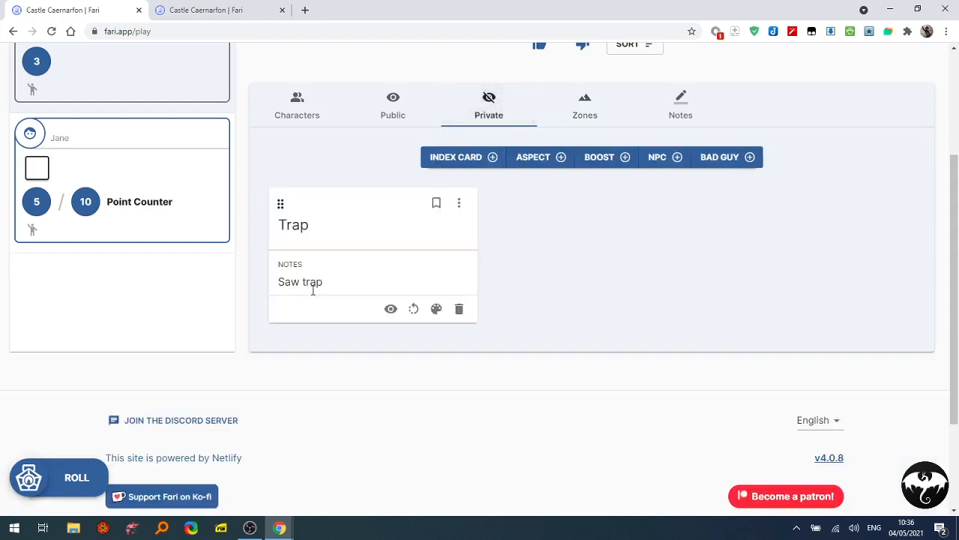
pyautogui.click(206, 10)
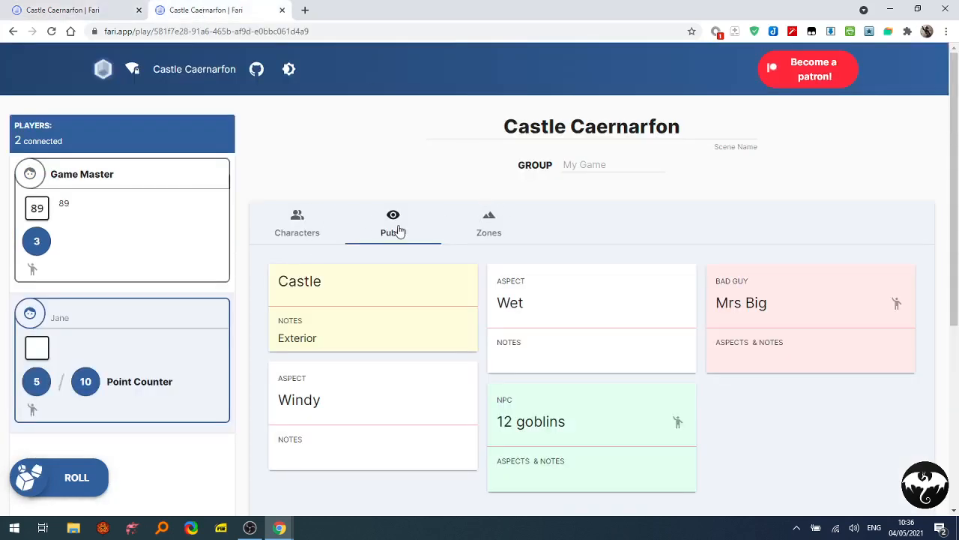
pyautogui.click(296, 223)
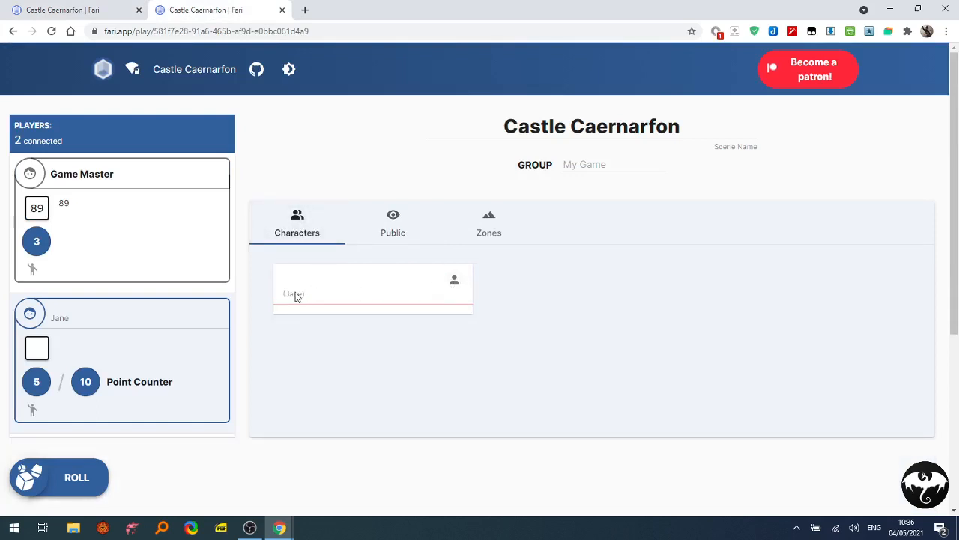
# Name the player's character Thermadour on the character sheet and save the sheet
pyautogui.doubleClick(60, 318)
pyautogui.click(30, 313)
pyautogui.click(279, 79)
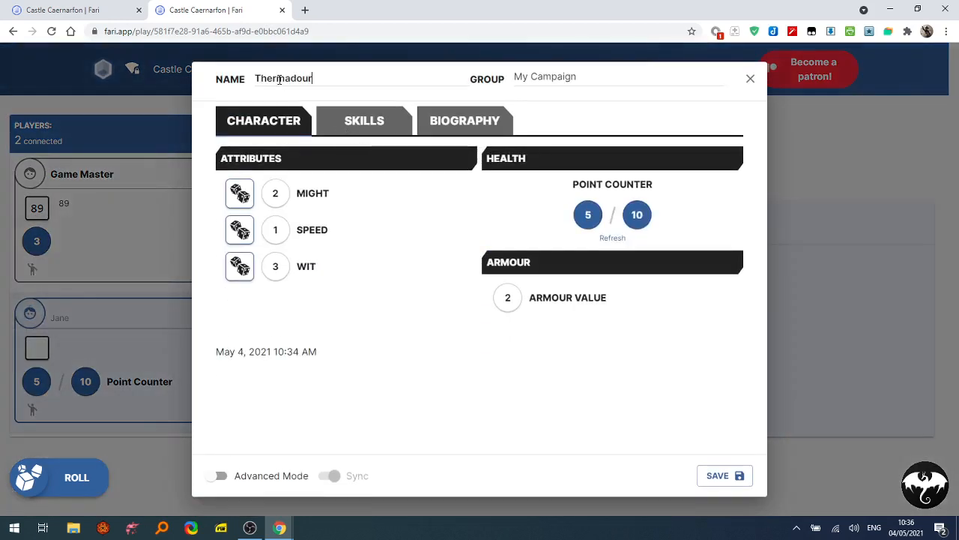
pyautogui.moveTo(464, 324); pyautogui.dragTo(454, 330)
pyautogui.click(707, 475)
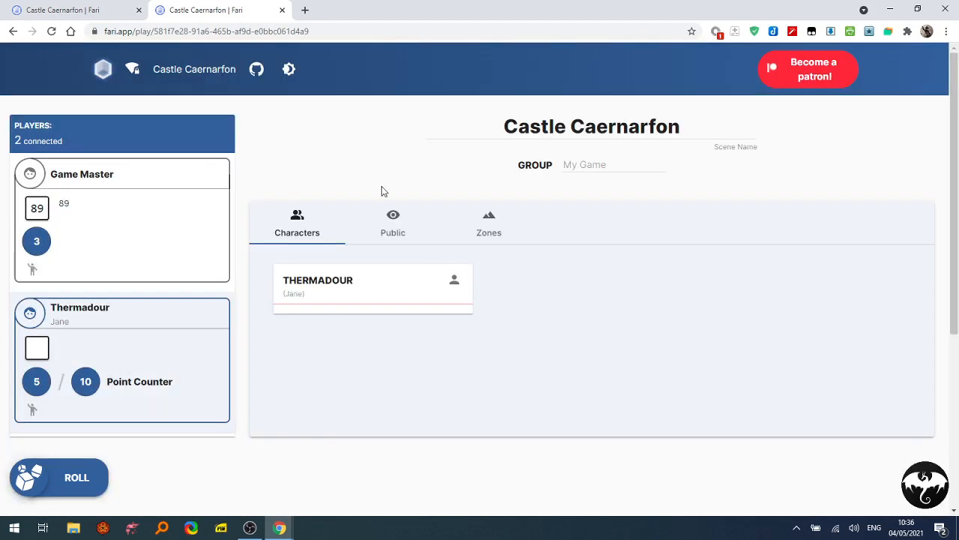
# In the Game Master's browser tab, check the Characters section and place another token on the Zones canvas, outside the rectangle's left edge
pyautogui.click(39, 9)
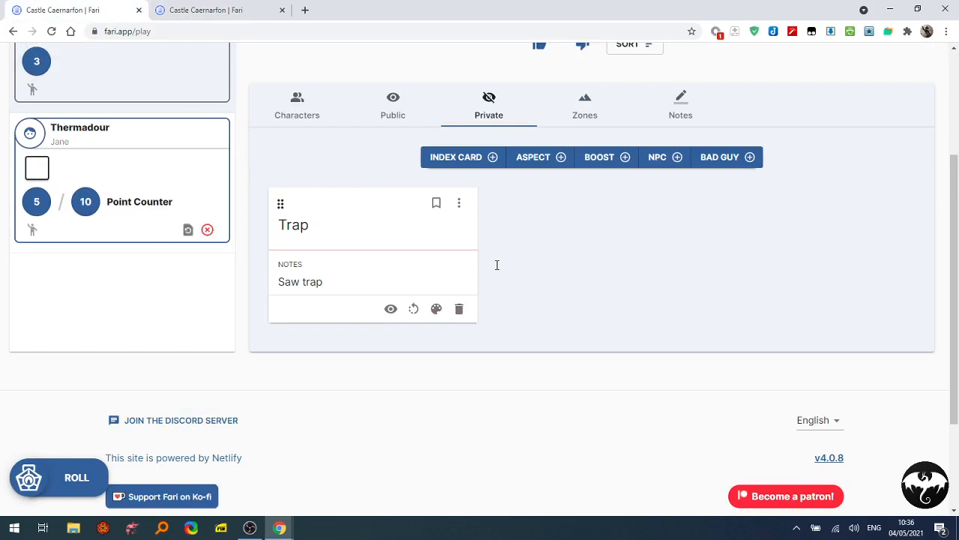
pyautogui.click(271, 108)
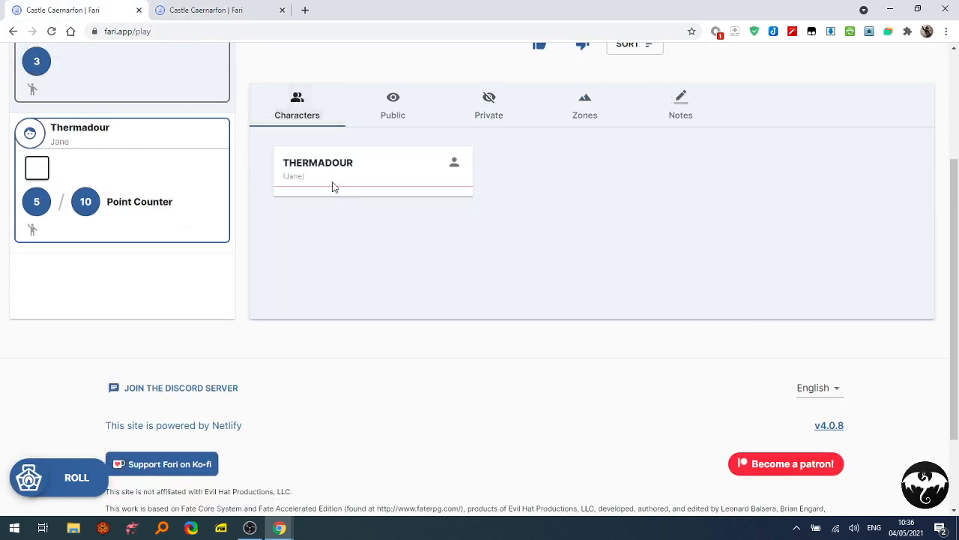
pyautogui.click(587, 102)
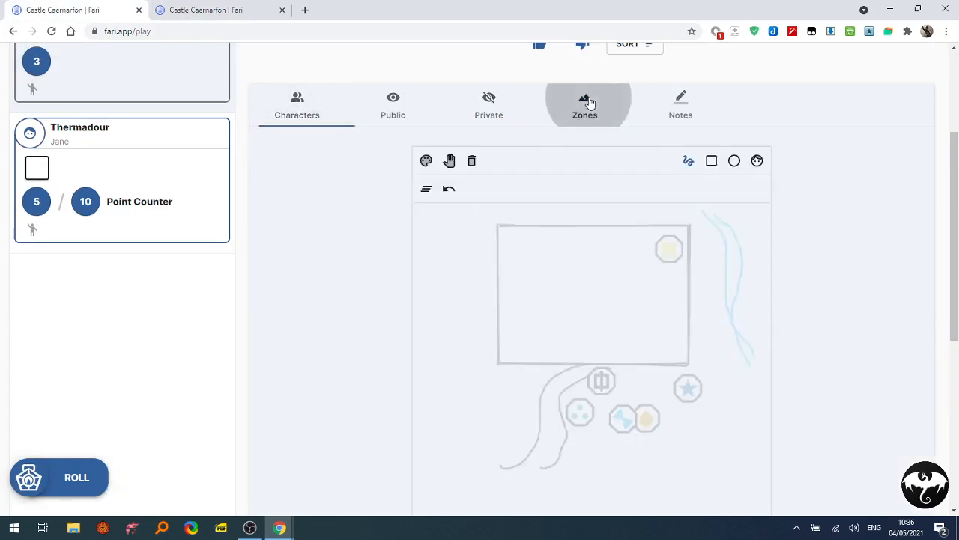
pyautogui.click(757, 162)
pyautogui.click(511, 251)
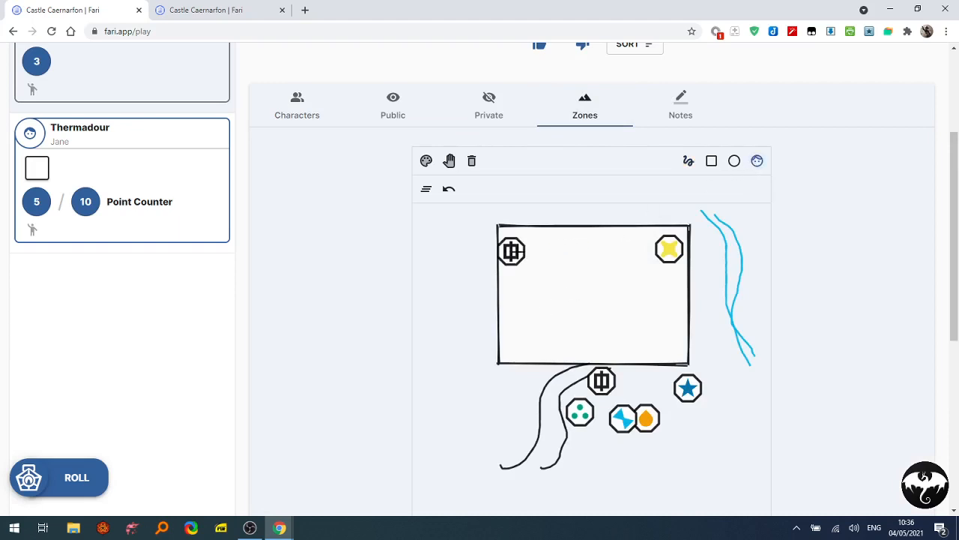
pyautogui.click(450, 161)
pyautogui.moveTo(517, 255); pyautogui.dragTo(454, 279)
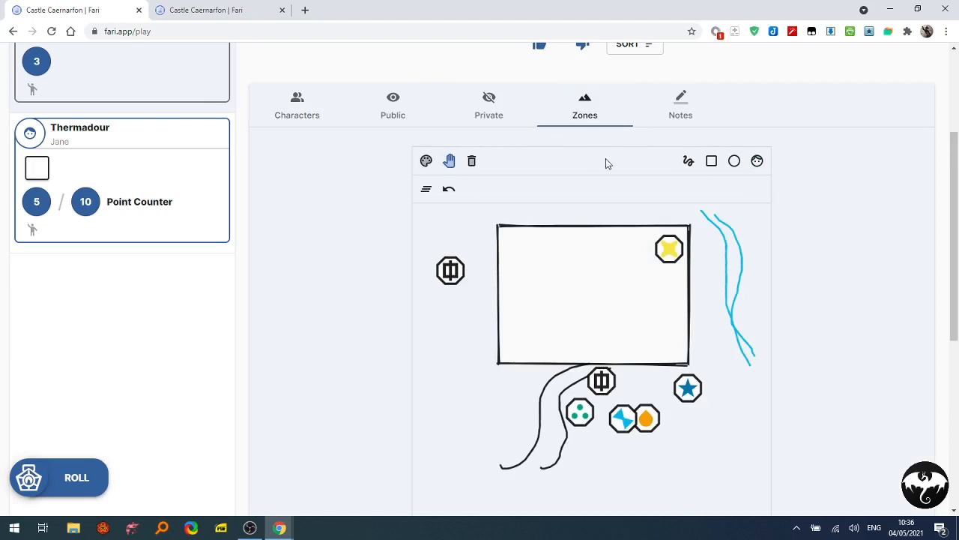
# Start a new scene in the game and name it The River
pyautogui.scroll(3, 618, 234)
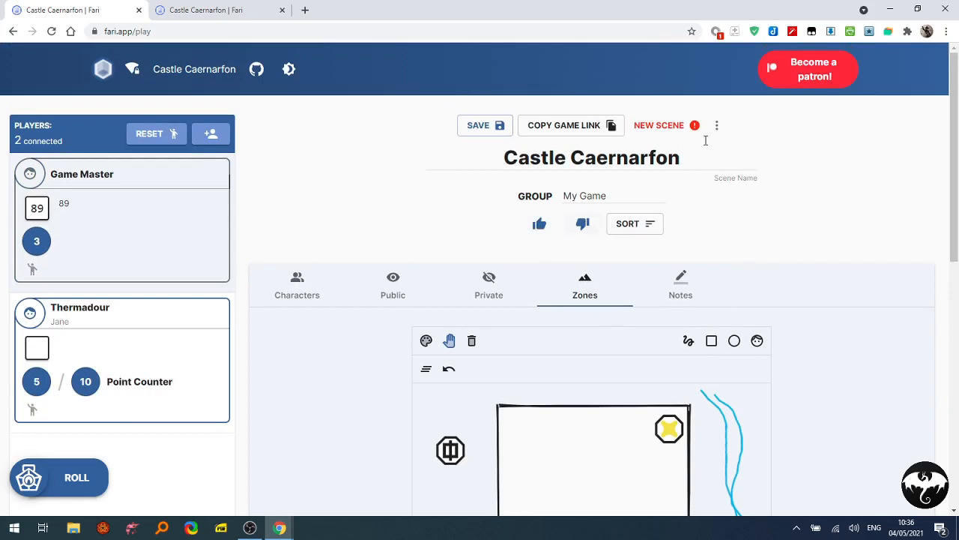
pyautogui.click(671, 126)
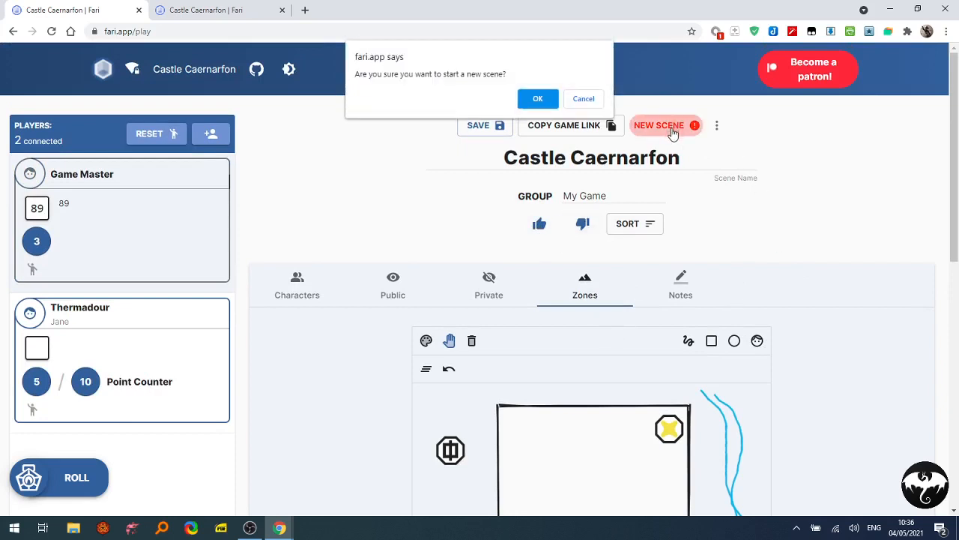
pyautogui.click(537, 99)
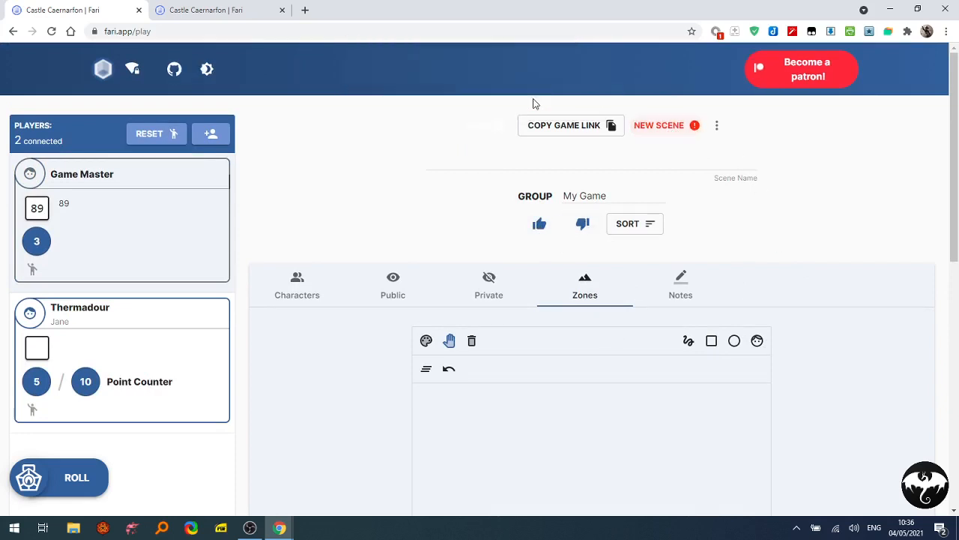
pyautogui.click(540, 165)
pyautogui.write('R')
pyautogui.press('BackSpace')
pyautogui.write('The ')
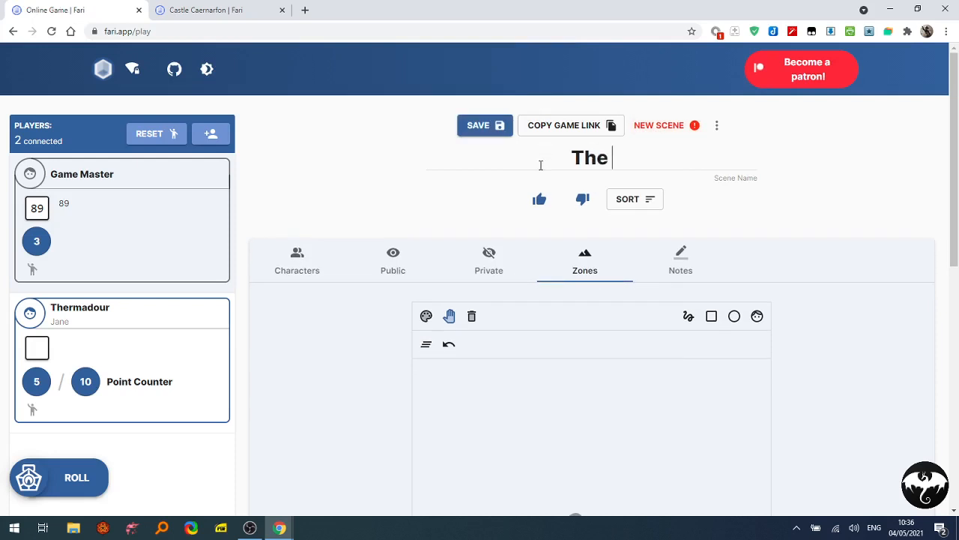
pyautogui.write('River')
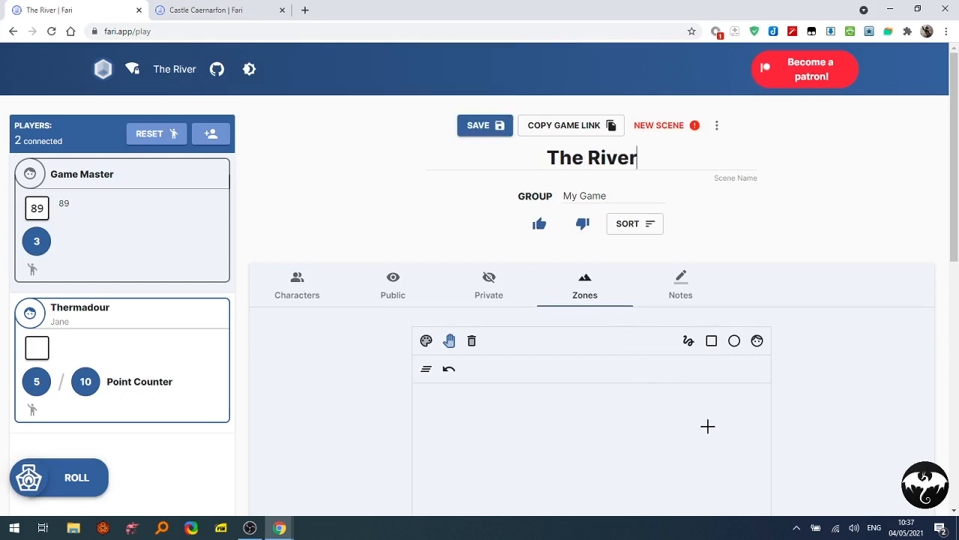
# Sketch two curved black freehand lines on the Zones canvas as the river's banks
pyautogui.click(688, 340)
pyautogui.moveTo(598, 394)
pyautogui.mouseDown()
pyautogui.moveTo(514, 454)
pyautogui.moveTo(527, 516)
pyautogui.mouseUp()
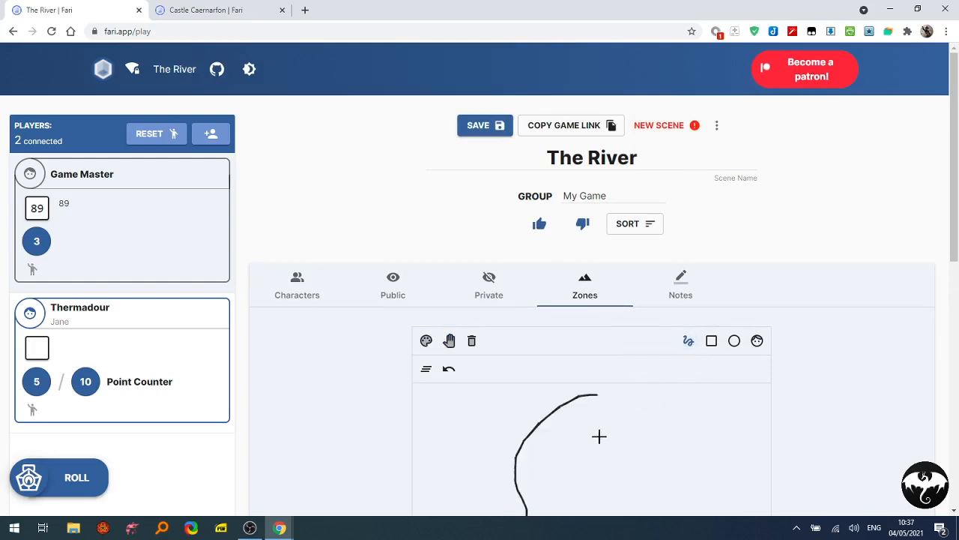
pyautogui.moveTo(628, 400); pyautogui.dragTo(554, 510)
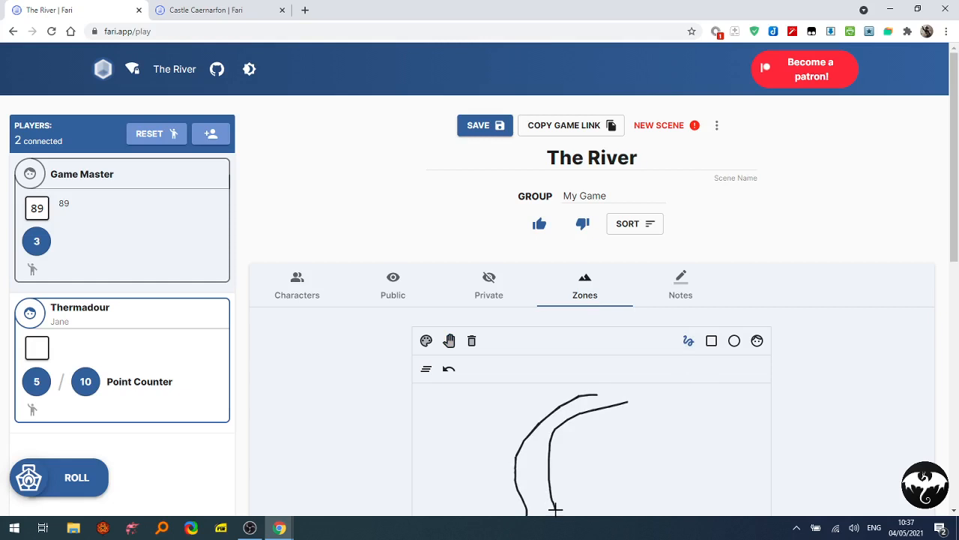
# Add a public aspect named Wet to The River scene
pyautogui.click(396, 288)
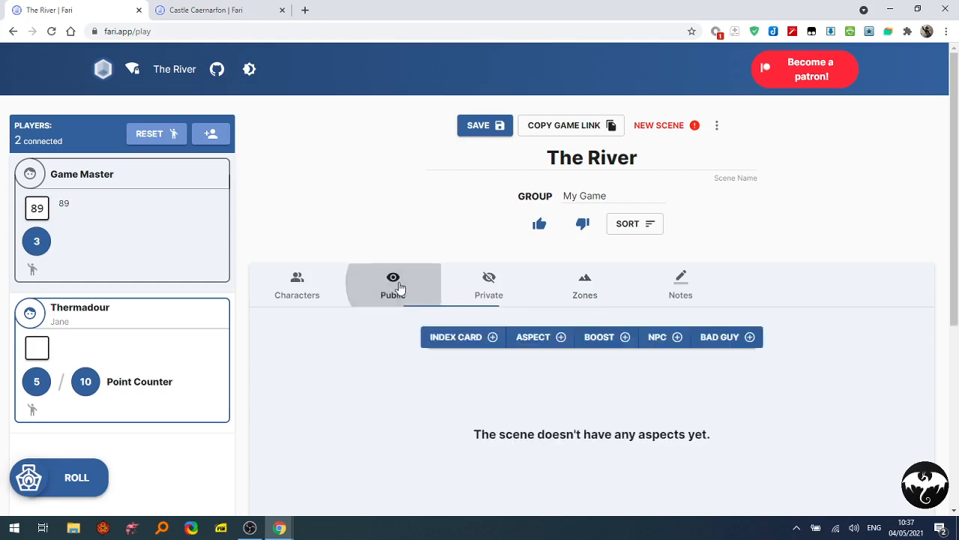
pyautogui.click(558, 338)
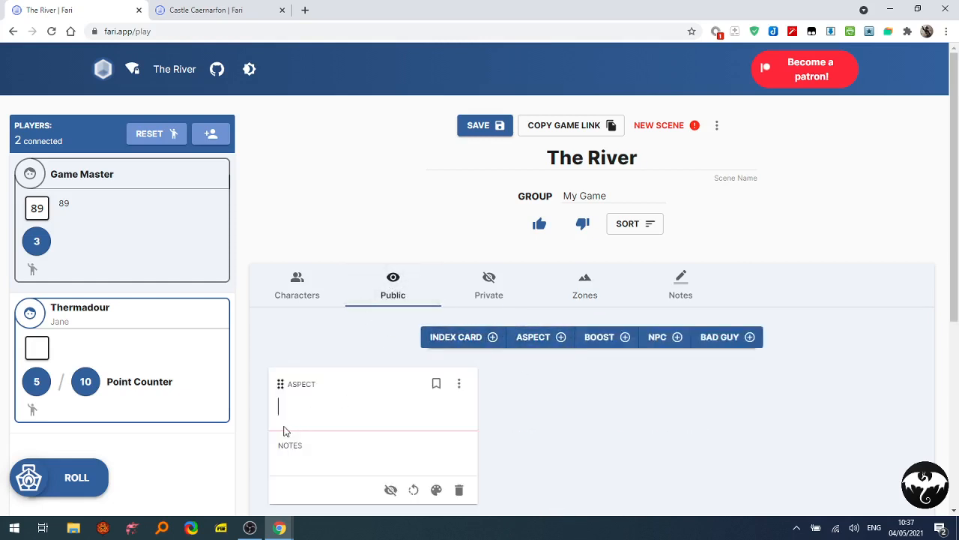
pyautogui.write('WE')
# Add a private aspect named Fast flowing to the scene and colour its card light blue
pyautogui.click(480, 292)
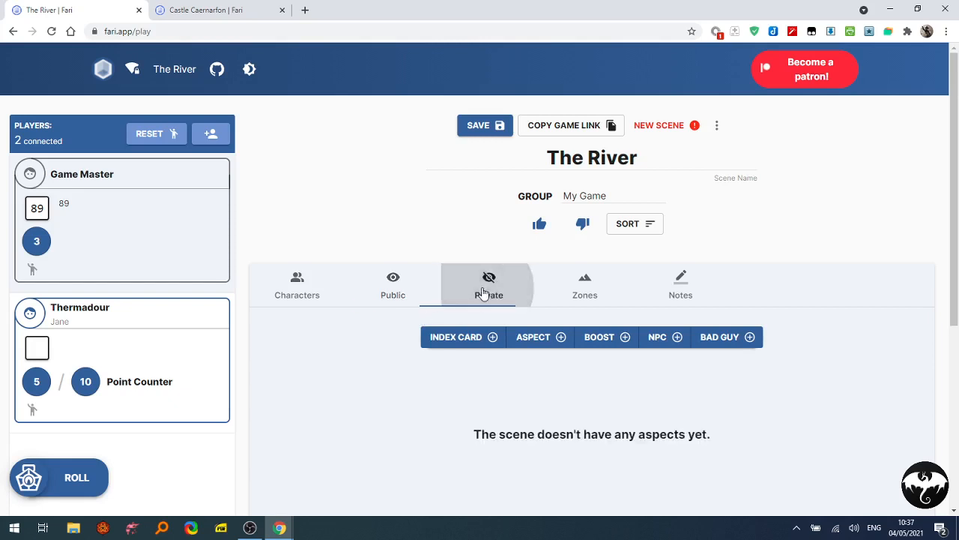
pyautogui.click(544, 342)
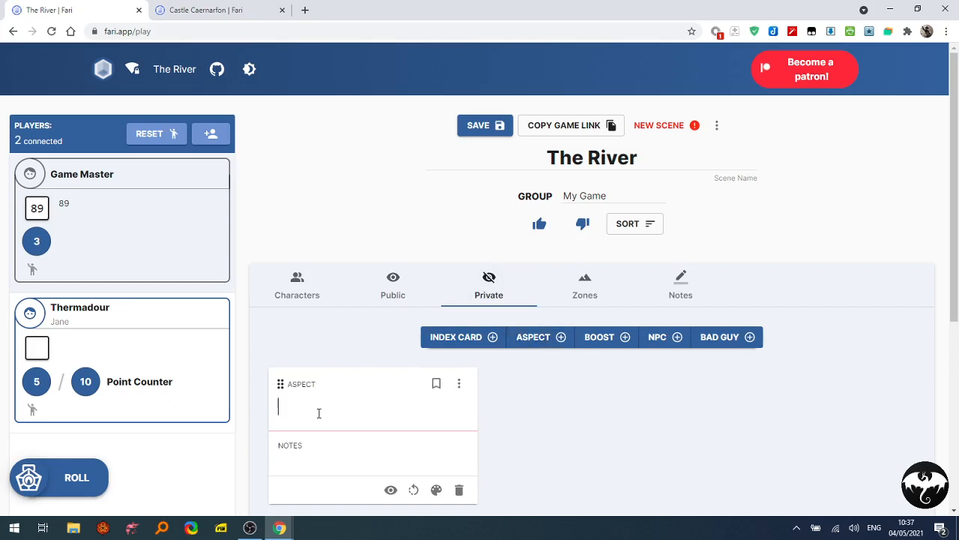
pyautogui.write('Fast flowing')
pyautogui.click(435, 489)
pyautogui.click(447, 469)
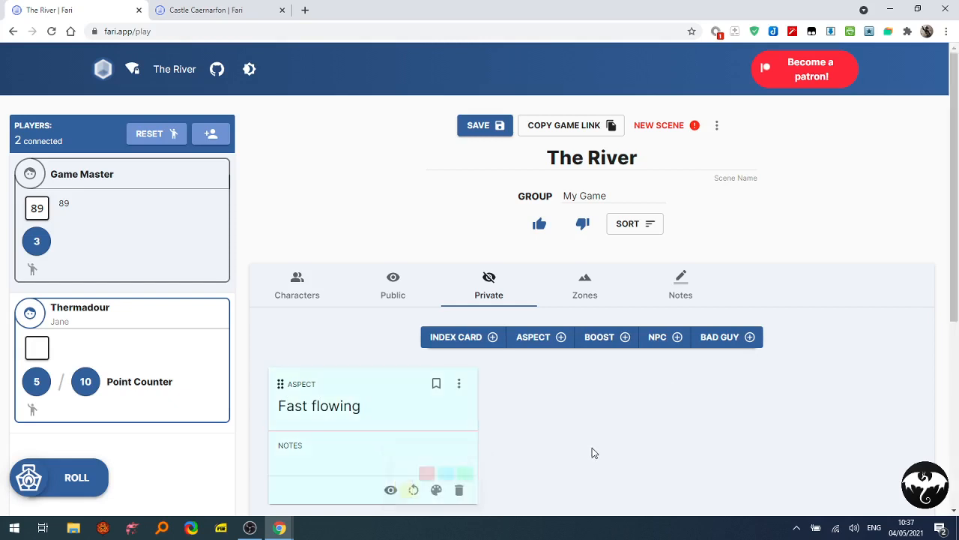
# In the player's browser tab, check the scene's Public aspects and the Zones drawing
pyautogui.click(206, 10)
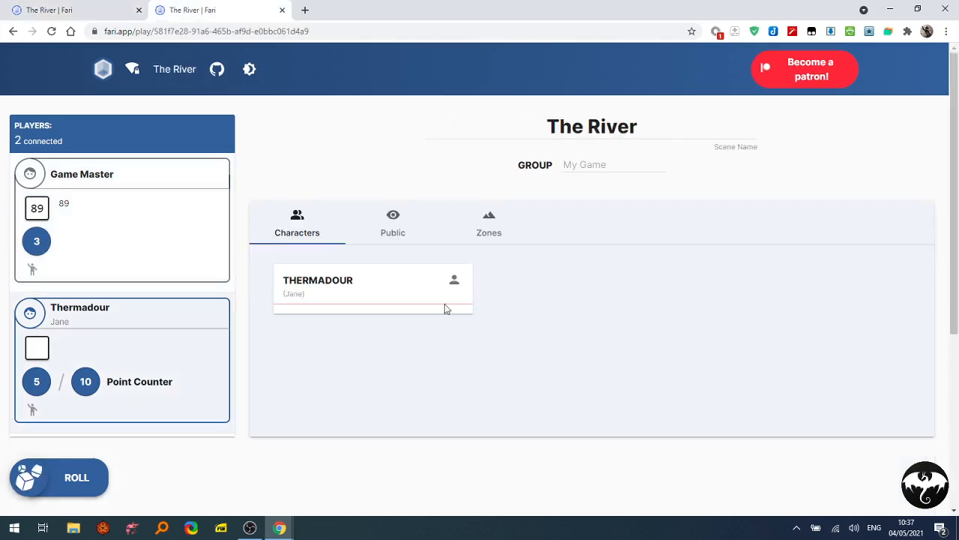
pyautogui.click(398, 220)
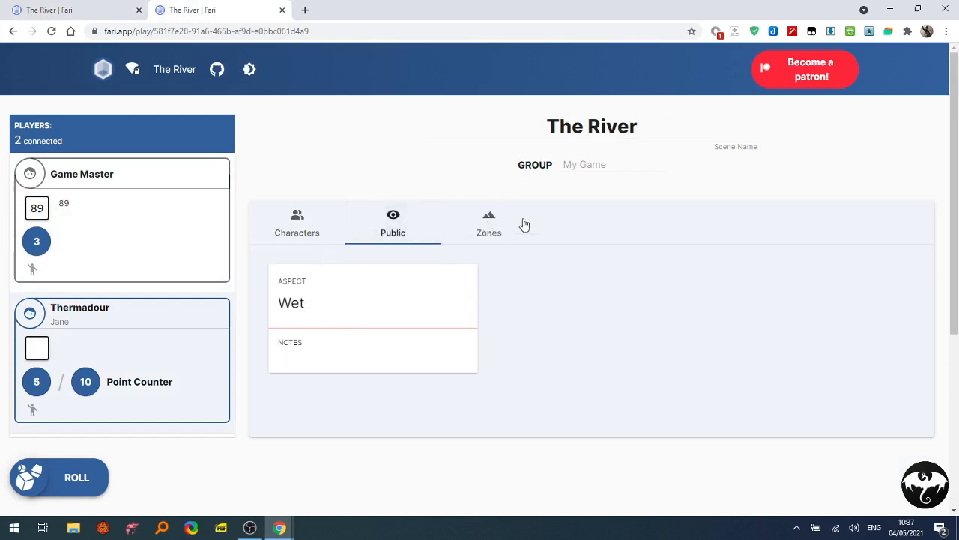
pyautogui.click(495, 227)
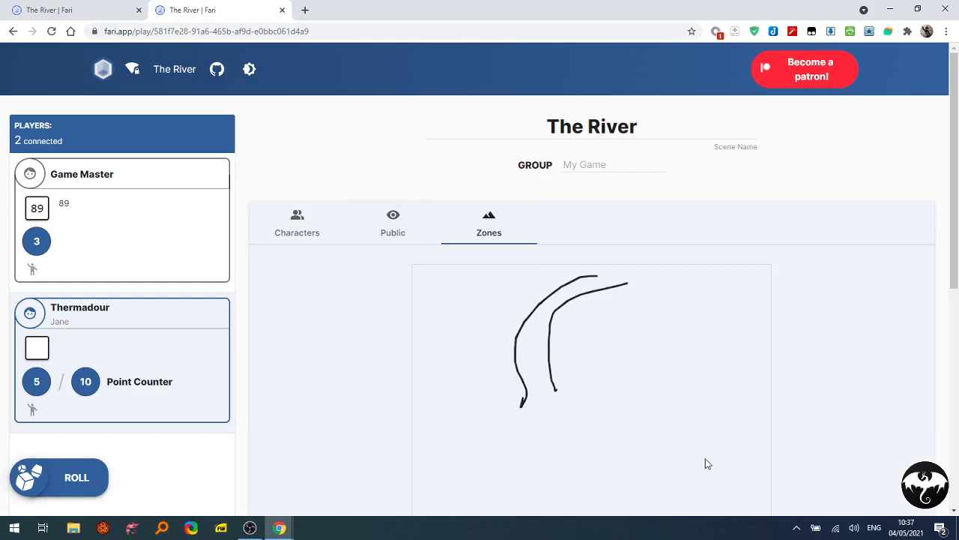
pyautogui.scroll(-1, 442, 463)
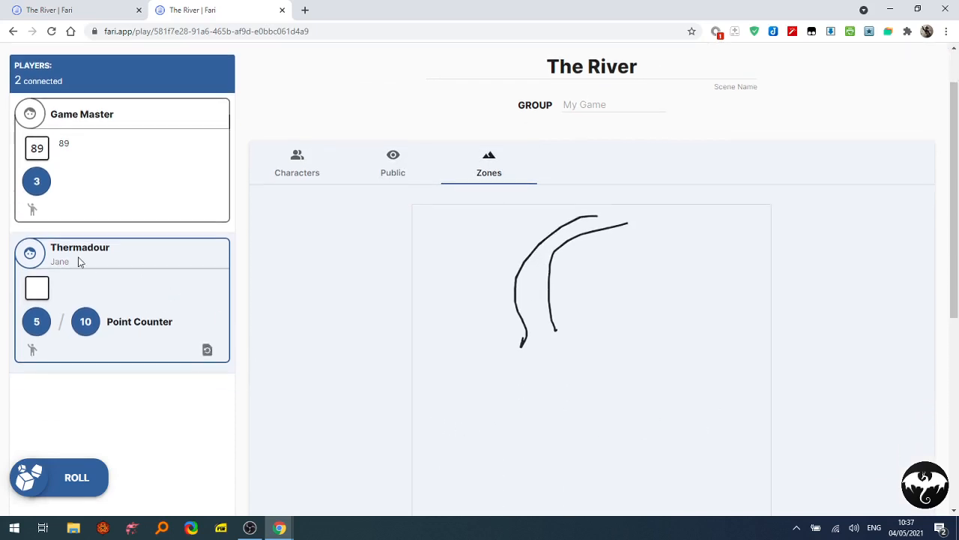
# Roll the Might attribute from Thermadour's character sheet
pyautogui.click(30, 253)
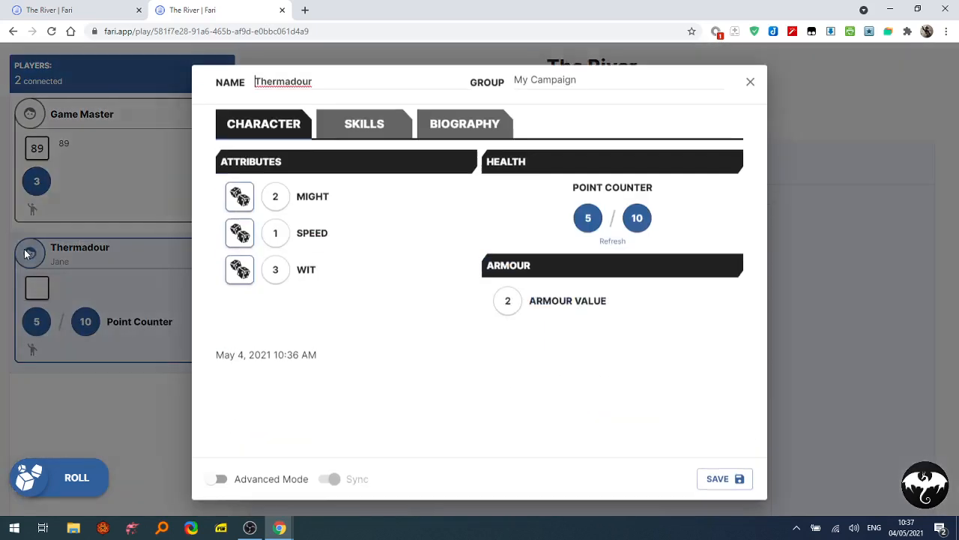
pyautogui.click(237, 195)
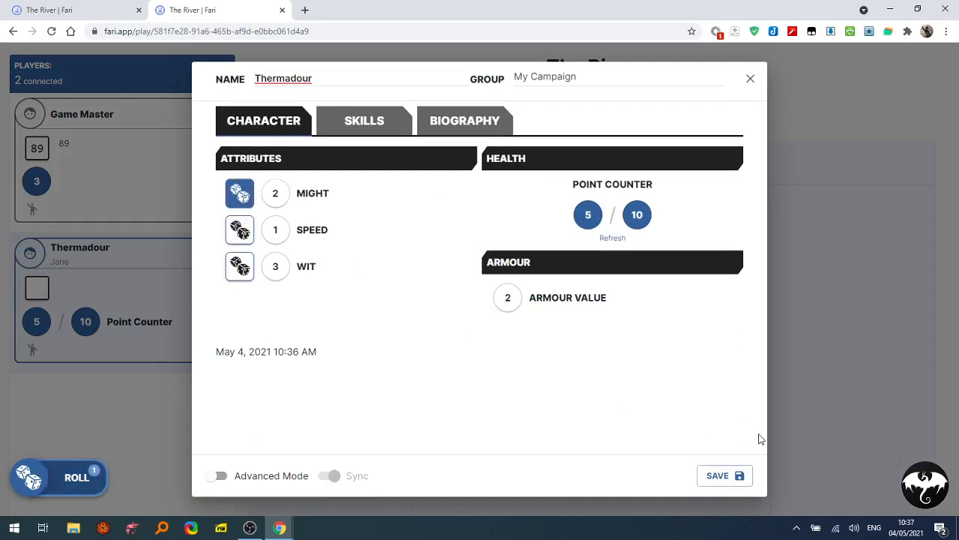
pyautogui.click(151, 449)
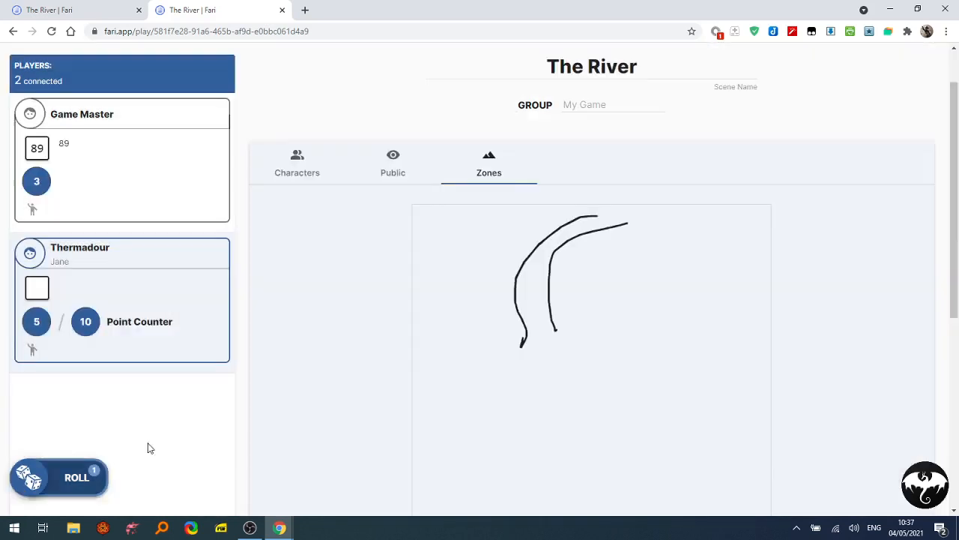
pyautogui.click(82, 479)
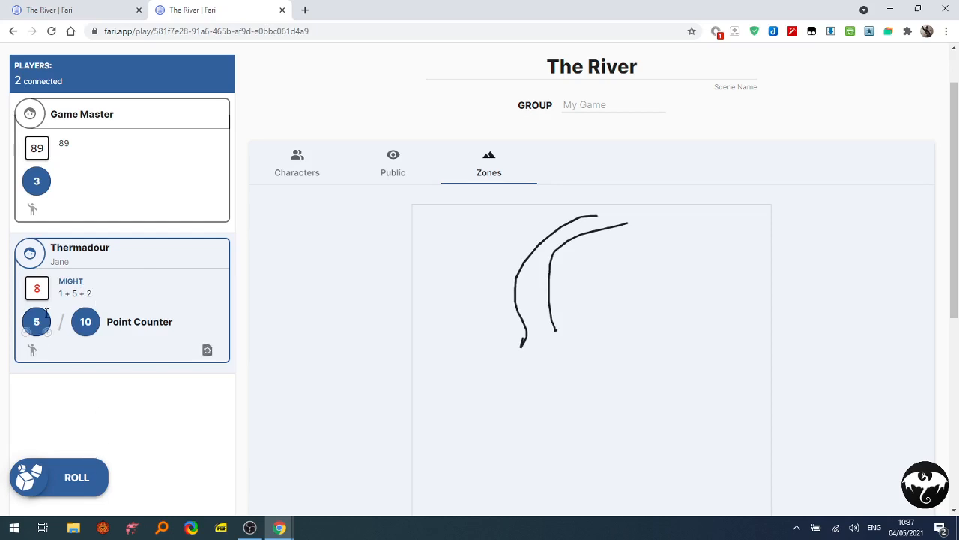
# Raise Thermadour's Point Counter to 7 and toggle the character's acted status on and back off
pyautogui.moveTo(28, 333)
pyautogui.click(48, 334)
pyautogui.click(31, 350)
pyautogui.click(30, 350)
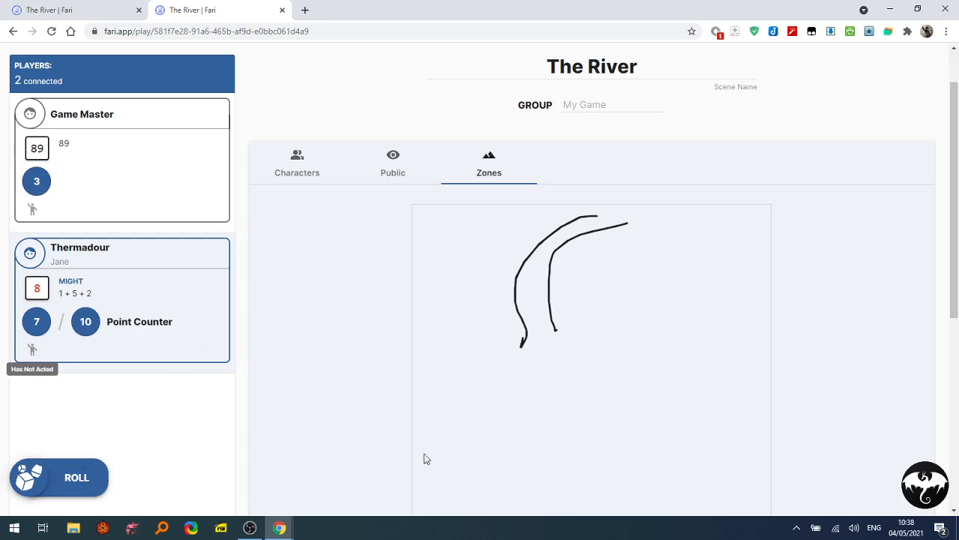
# Roll Thermadour's Fear skill as a dice pool with one extra d12 added, and close the character sheet
pyautogui.click(29, 256)
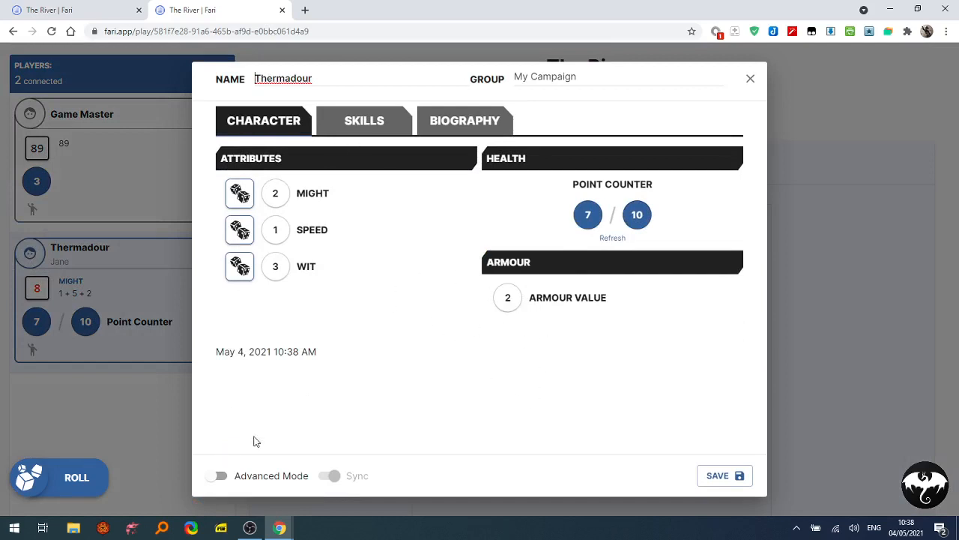
pyautogui.click(363, 129)
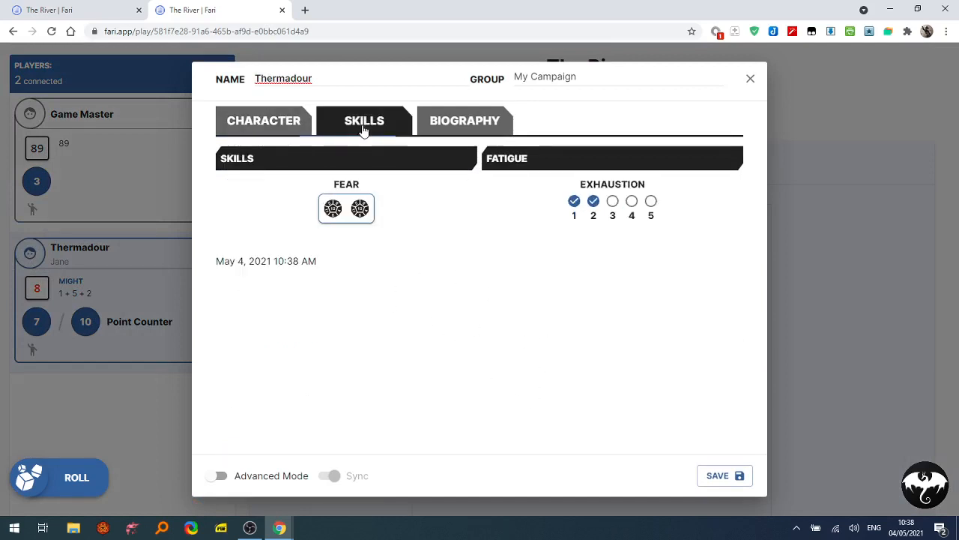
pyautogui.click(359, 214)
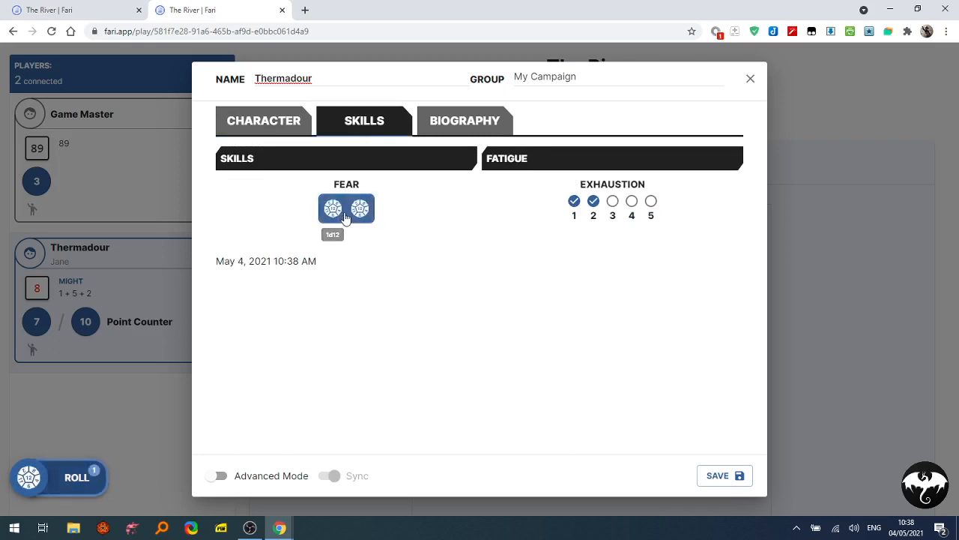
pyautogui.click(29, 477)
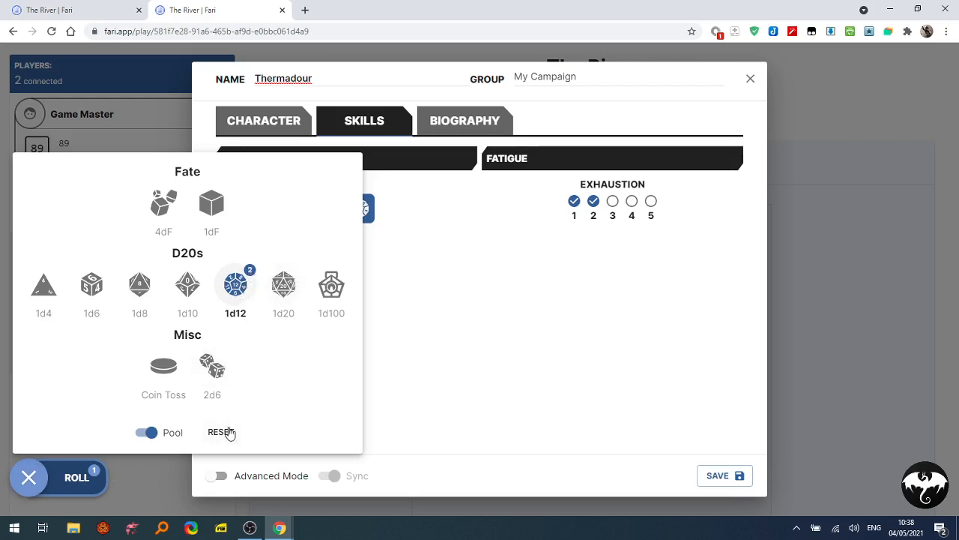
pyautogui.click(254, 285)
pyautogui.click(397, 401)
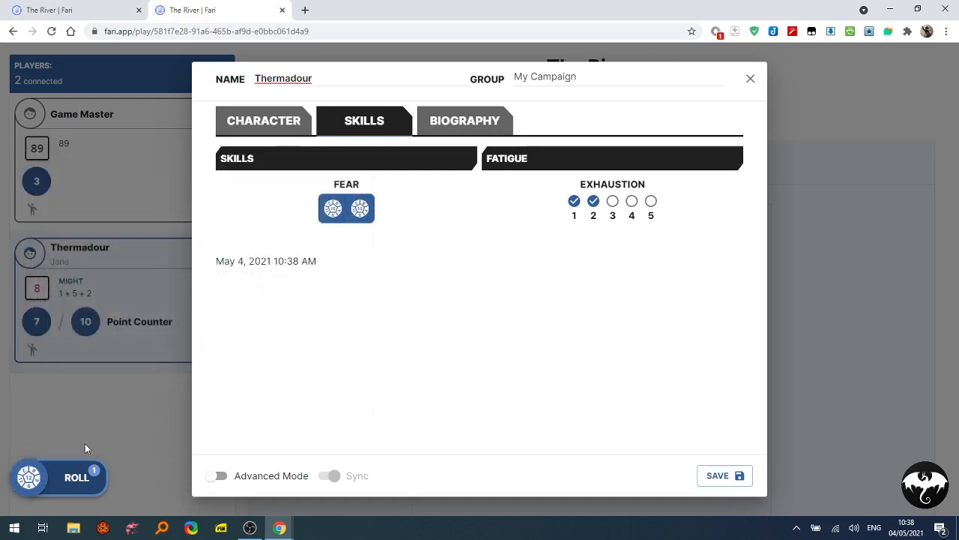
pyautogui.click(86, 480)
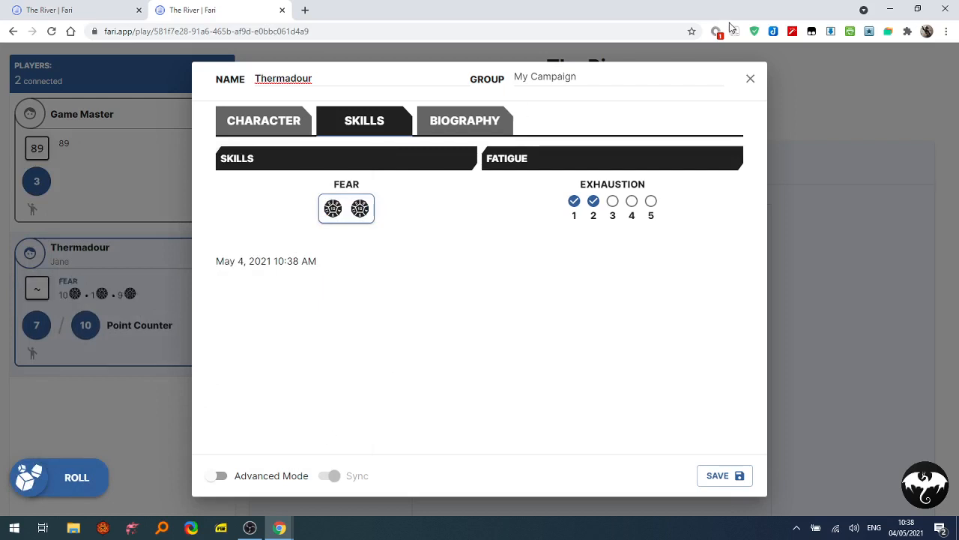
pyautogui.click(751, 79)
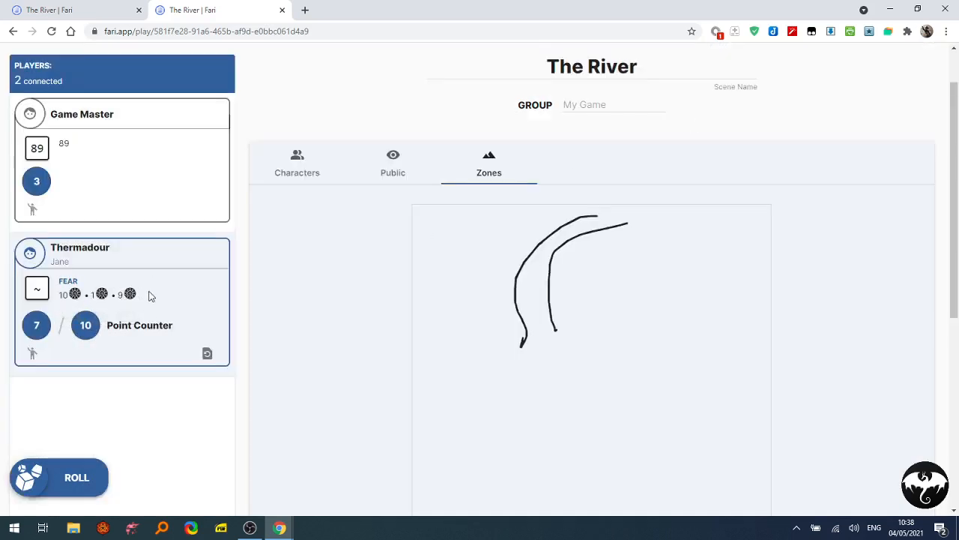
# Turn off Pool mode, reset the dice selection and roll two d10 as a sum
pyautogui.click(28, 477)
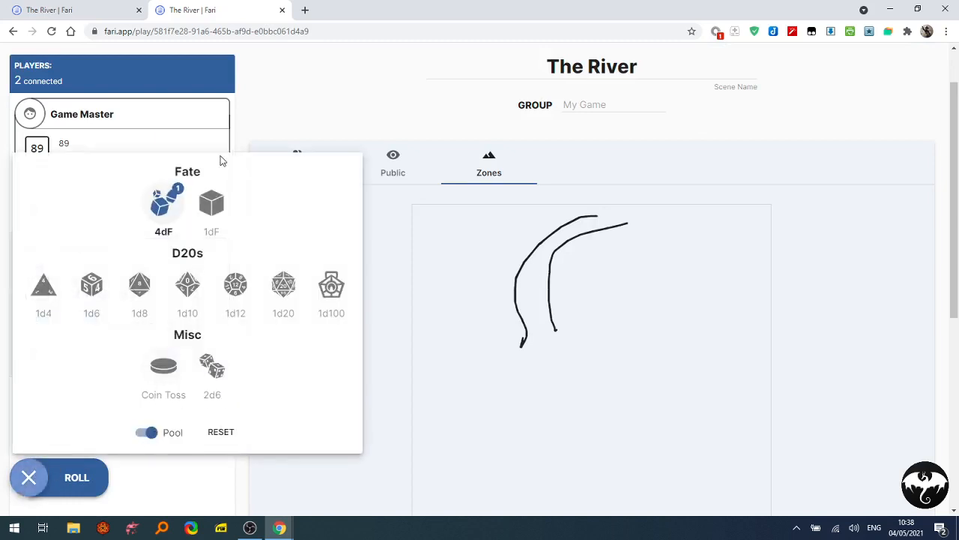
pyautogui.click(147, 433)
pyautogui.click(161, 218)
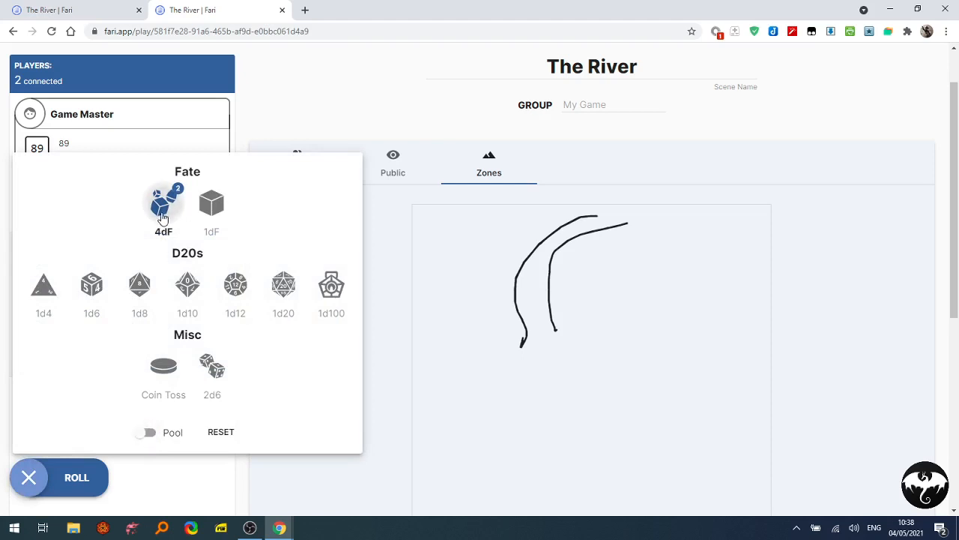
pyautogui.click(218, 432)
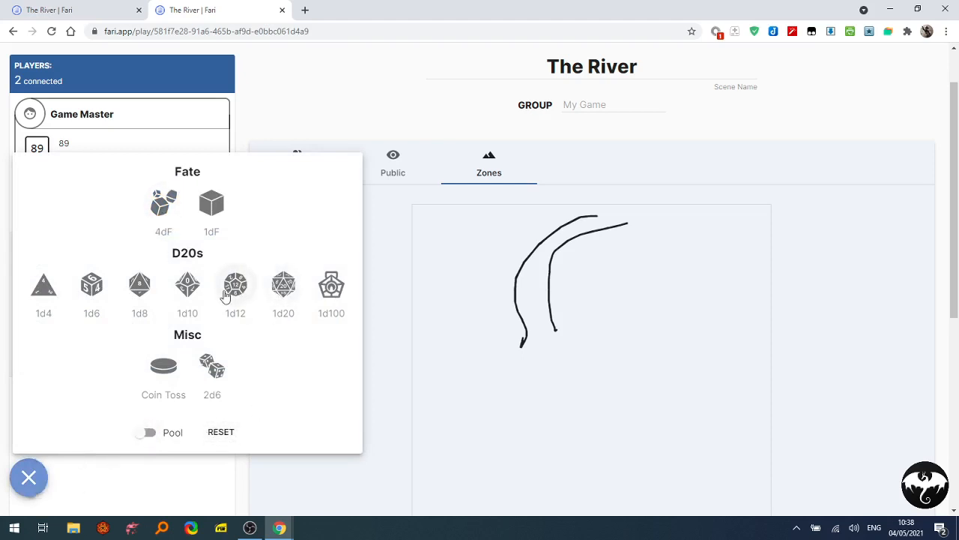
pyautogui.click(187, 288)
pyautogui.click(188, 289)
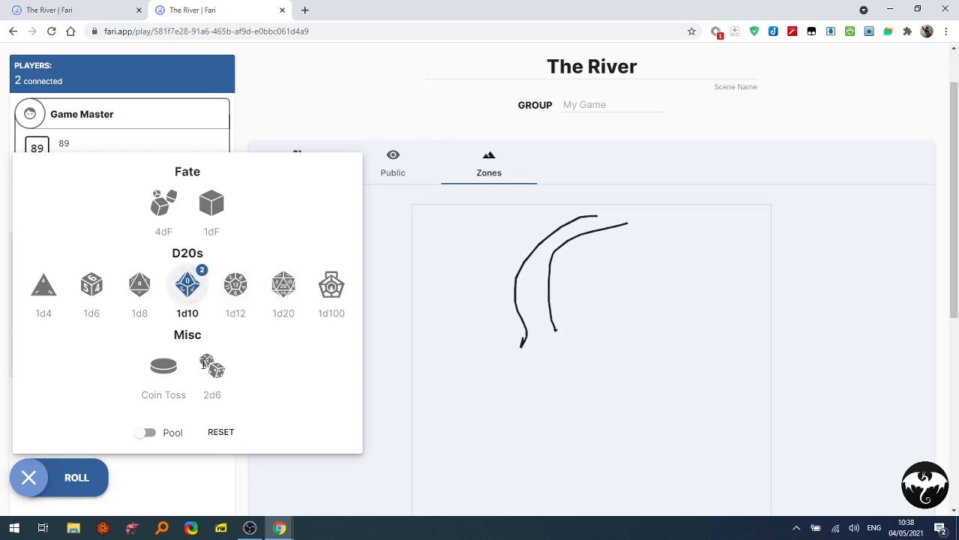
pyautogui.click(77, 475)
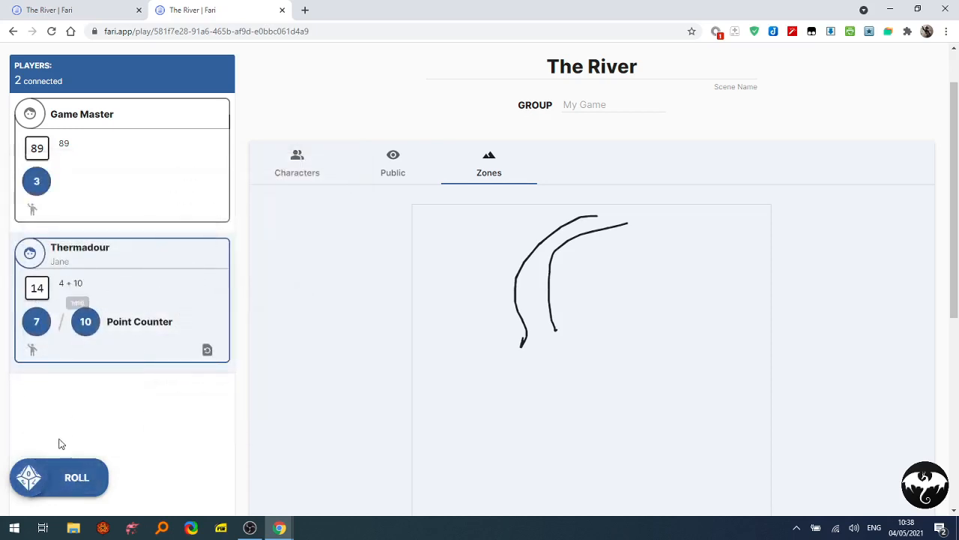
# Turn Pool mode back on and roll the two d10 as a pool
pyautogui.click(28, 477)
pyautogui.click(147, 432)
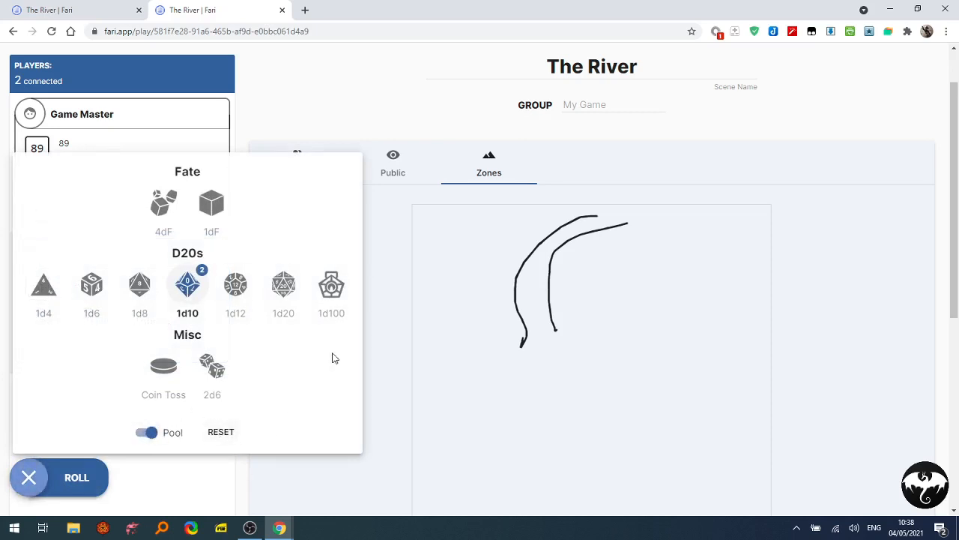
pyautogui.click(75, 477)
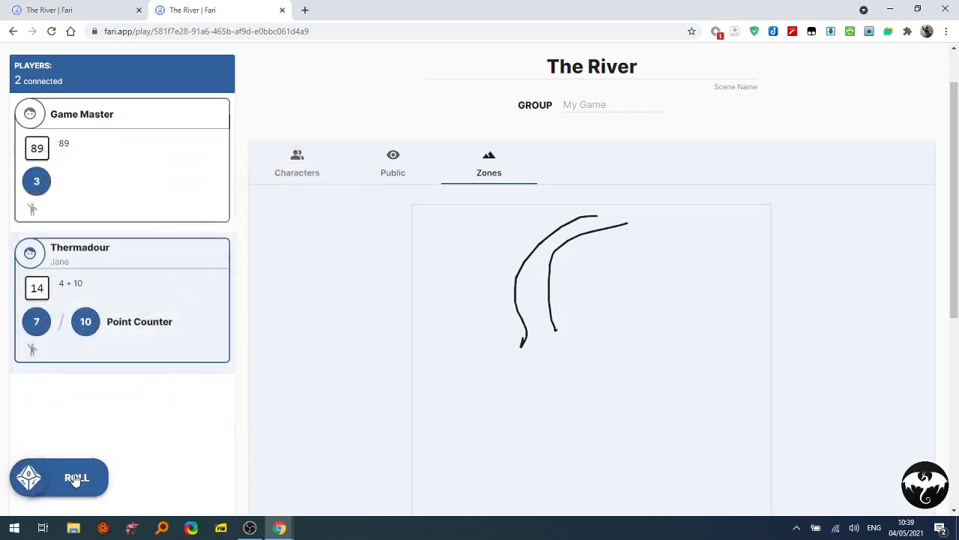
pyautogui.click(79, 478)
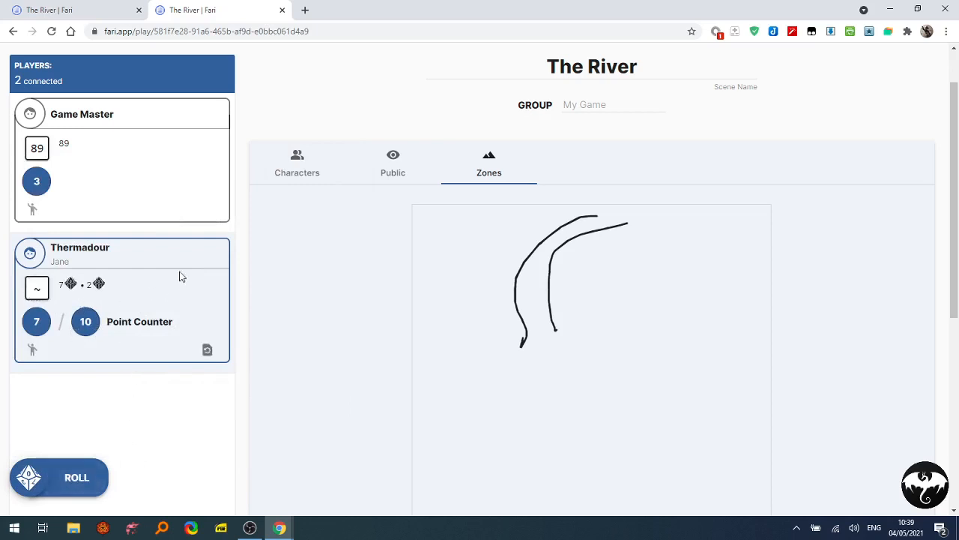
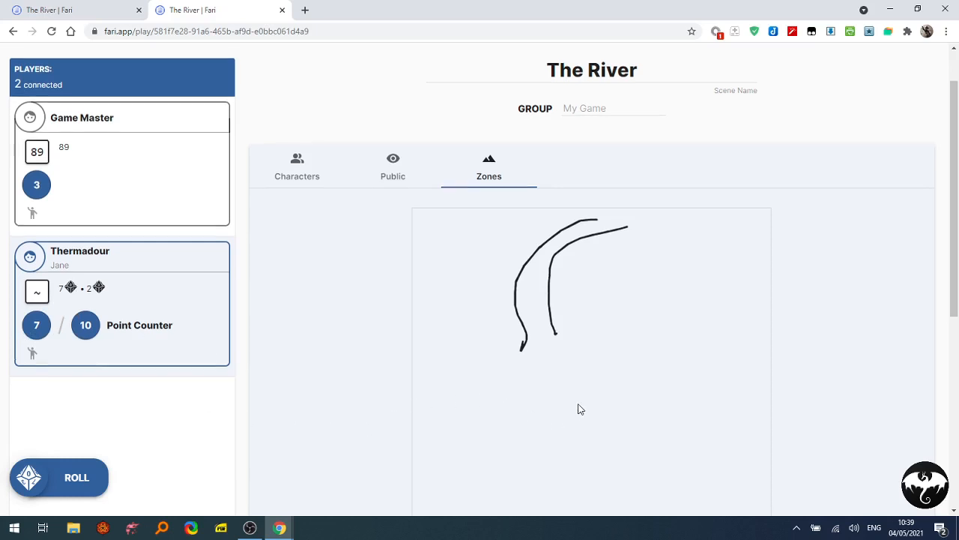
# Switch the interface to dark mode and back to light mode
pyautogui.scroll(1, 579, 407)
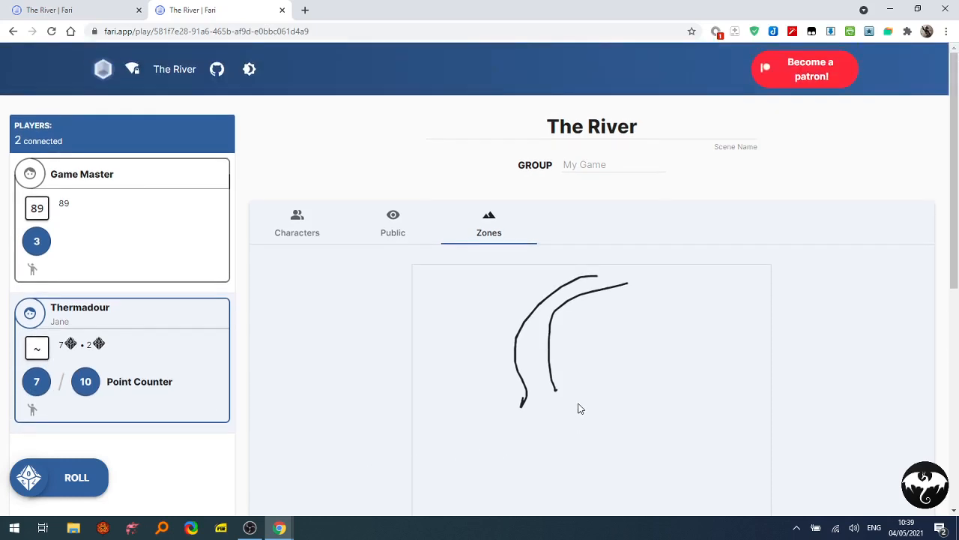
pyautogui.click(250, 69)
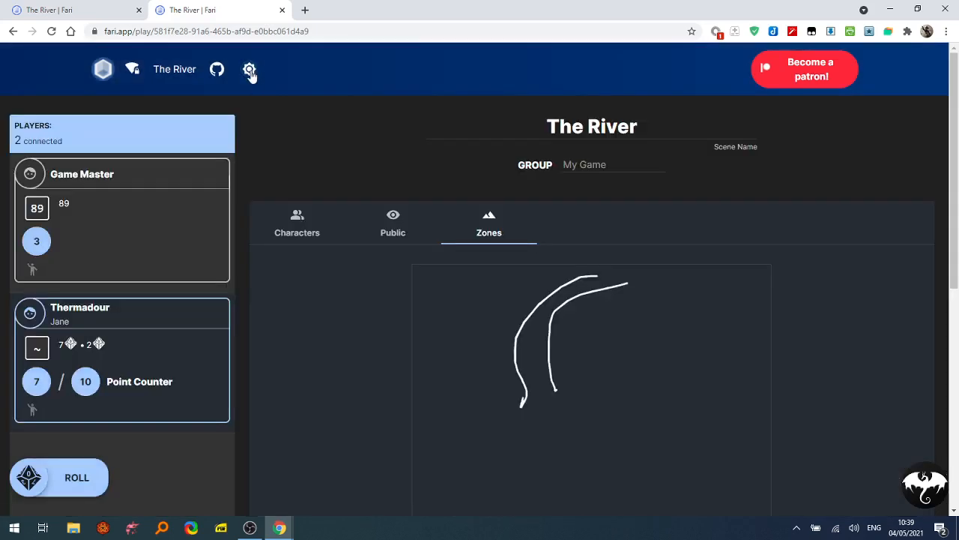
pyautogui.click(250, 69)
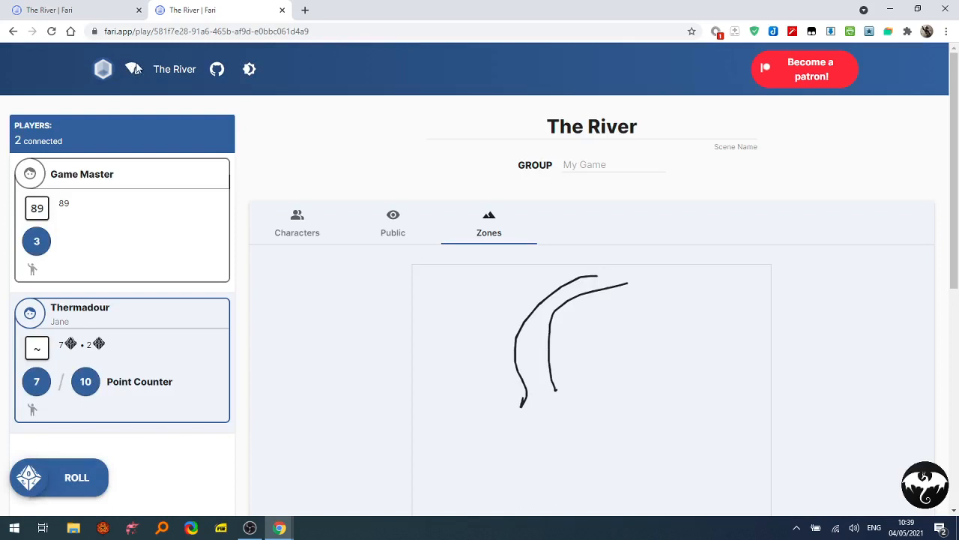
# Open the linked GitHub page in a new browser tab and close it again
pyautogui.click(216, 69)
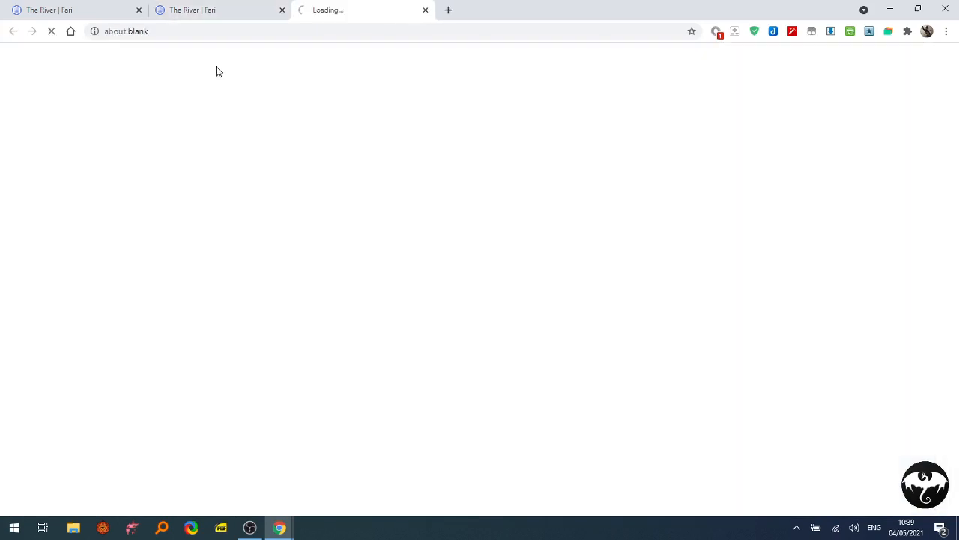
pyautogui.click(425, 10)
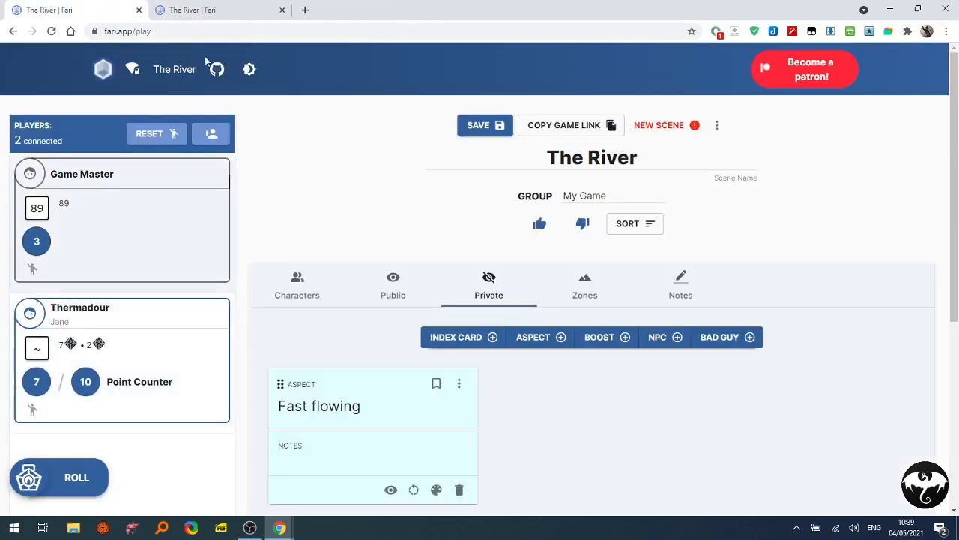
# Open Thermadour's character sheet from the game master's view, look at its Biography page and close the sheet
pyautogui.moveTo(163, 413)
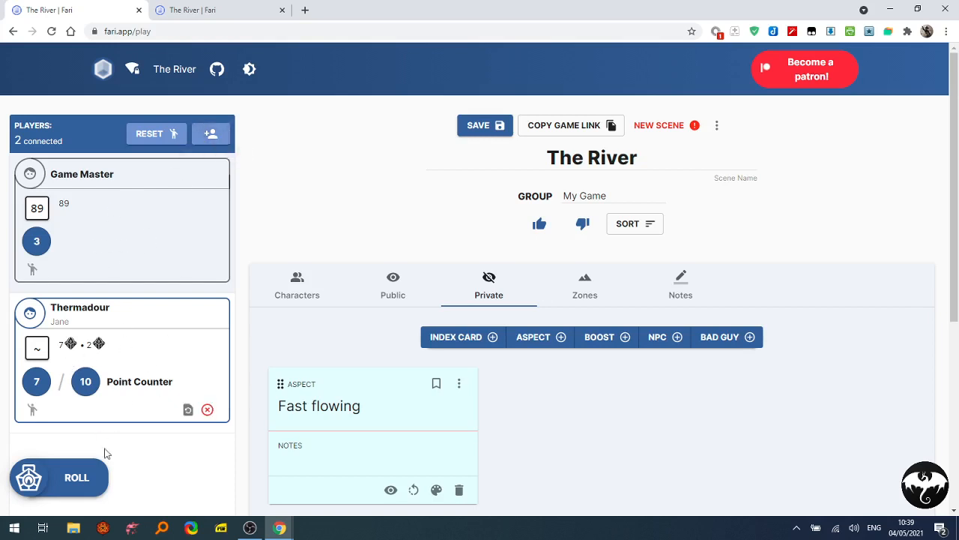
pyautogui.click(30, 313)
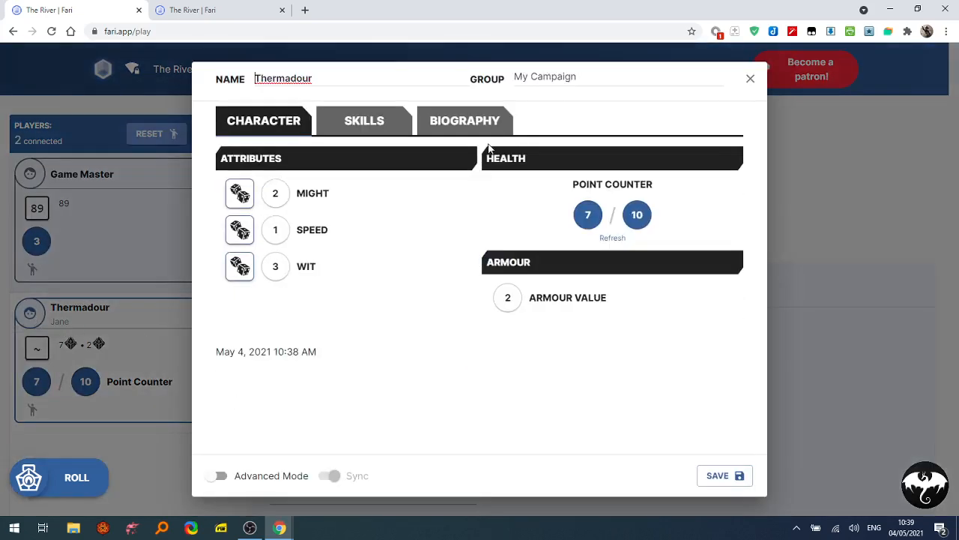
pyautogui.click(451, 122)
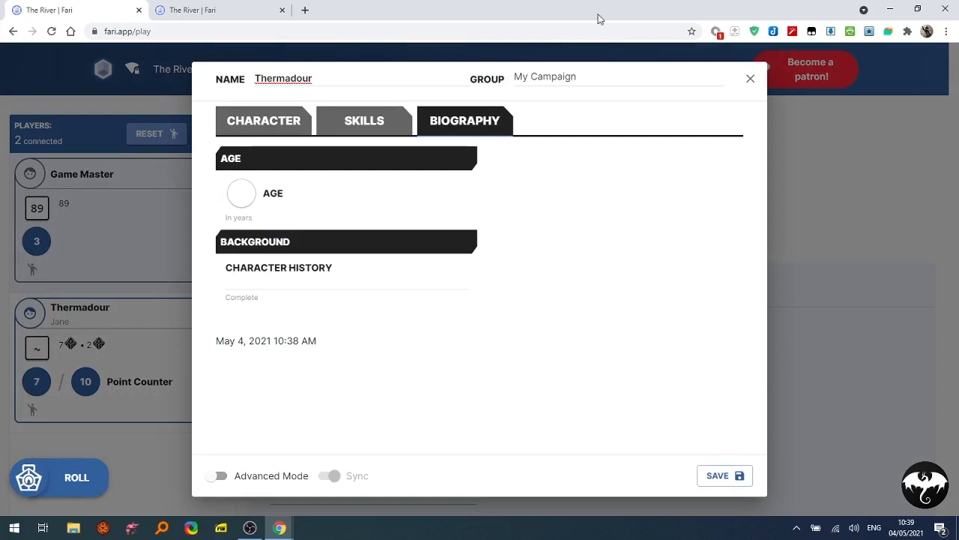
pyautogui.click(750, 77)
# In the player's browser tab, open Thermadour's sheet in Advanced Mode, make the Armour section visible on the card and save
pyautogui.click(247, 10)
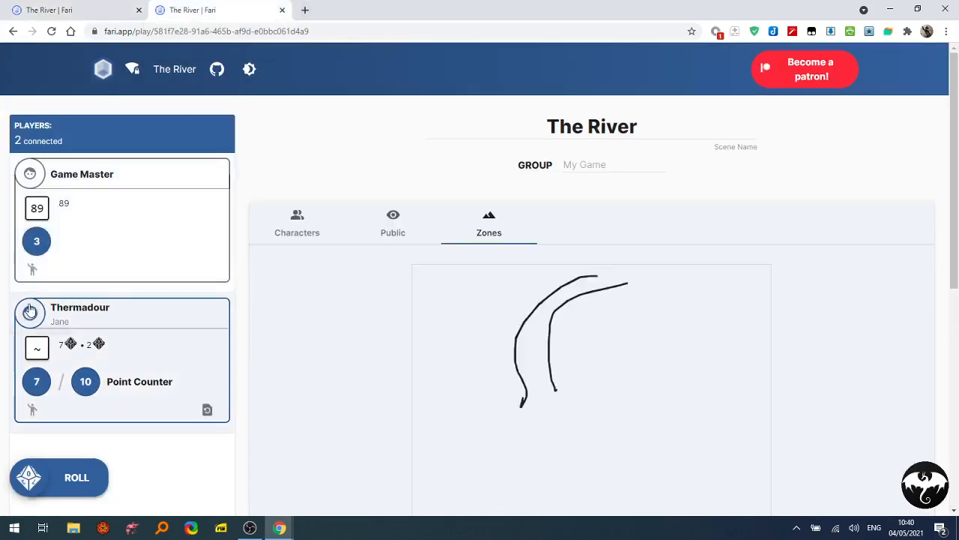
pyautogui.click(30, 313)
pyautogui.click(215, 476)
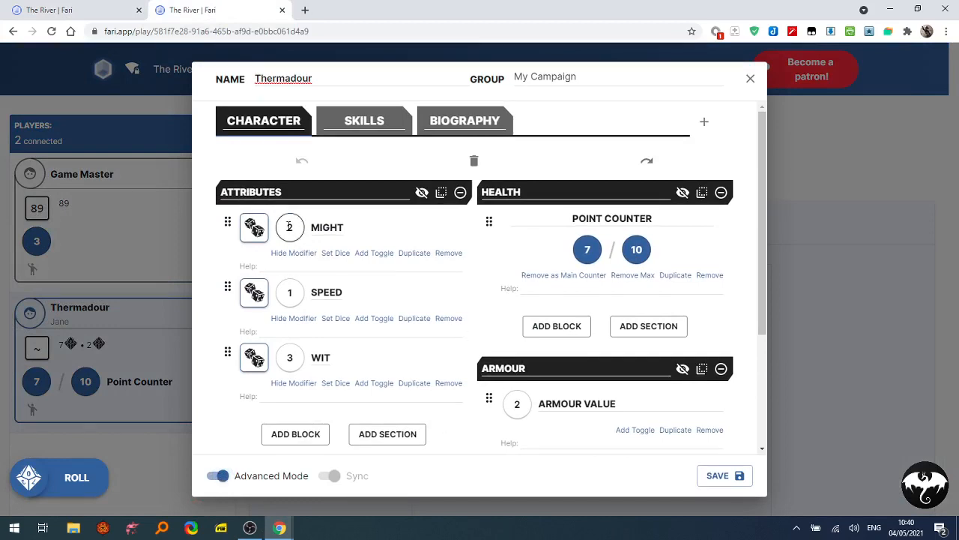
pyautogui.scroll(-3, 313, 331)
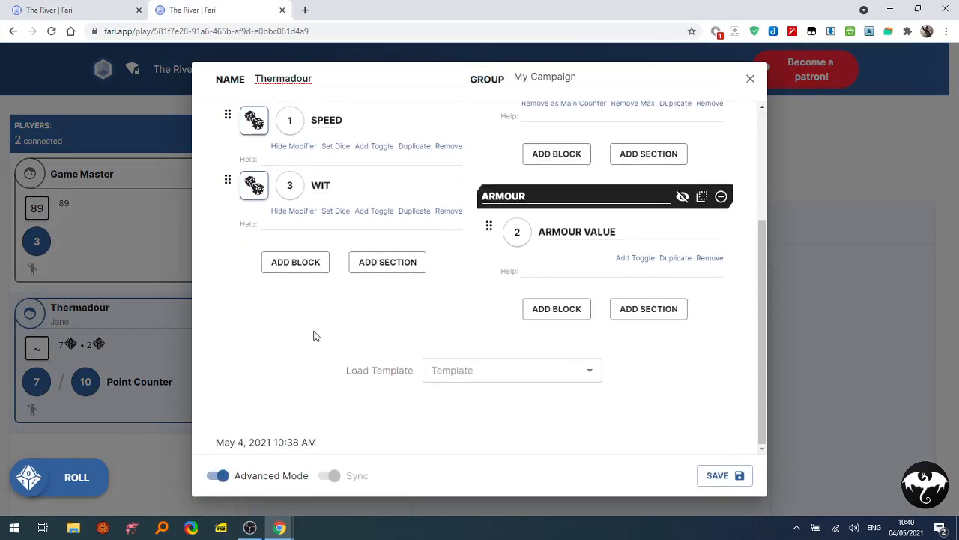
pyautogui.scroll(3, 314, 333)
pyautogui.scroll(-3, 314, 334)
pyautogui.scroll(3, 314, 336)
pyautogui.scroll(-3, 479, 245)
pyautogui.scroll(3, 475, 246)
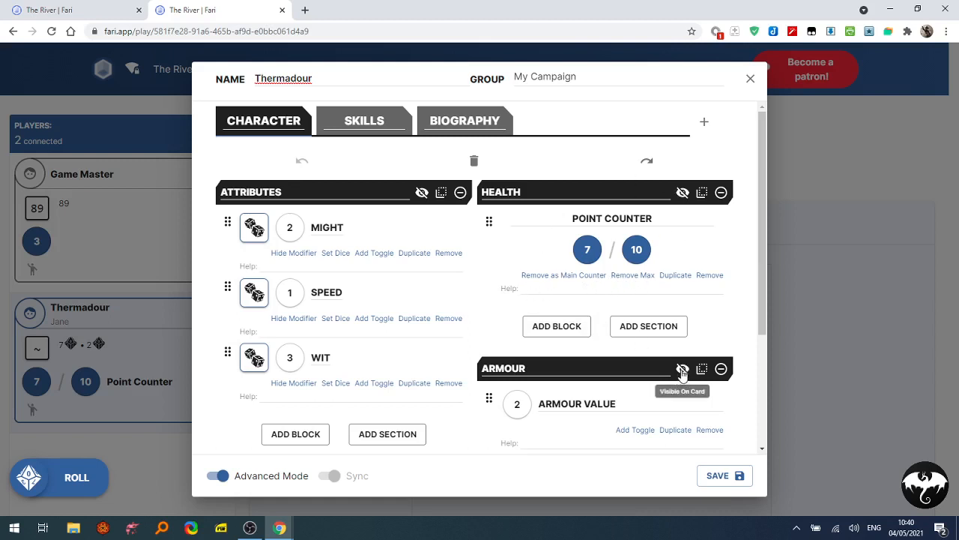
pyautogui.click(721, 477)
# Reopen Thermadour's sheet in Advanced Mode to check the Armour section's card visibility, and close the sheet
pyautogui.click(30, 312)
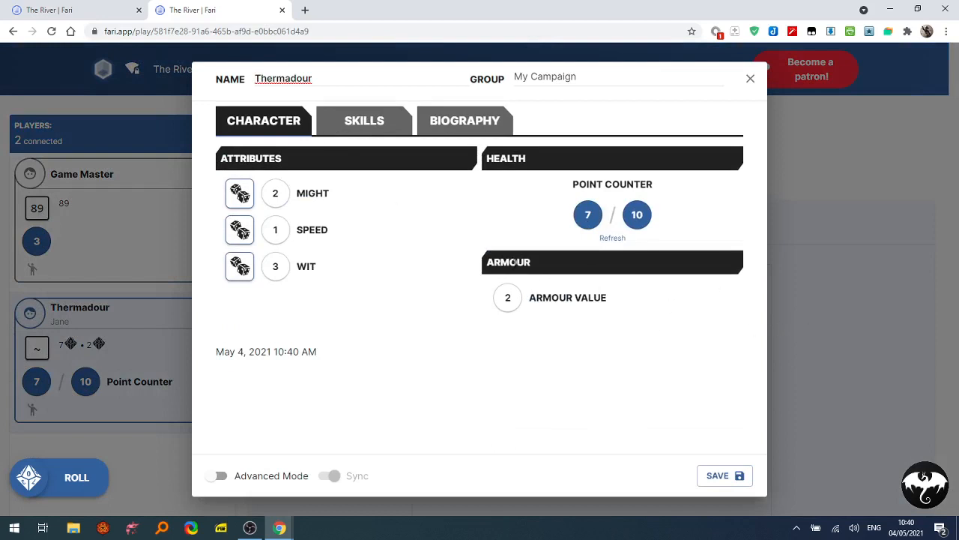
pyautogui.click(218, 475)
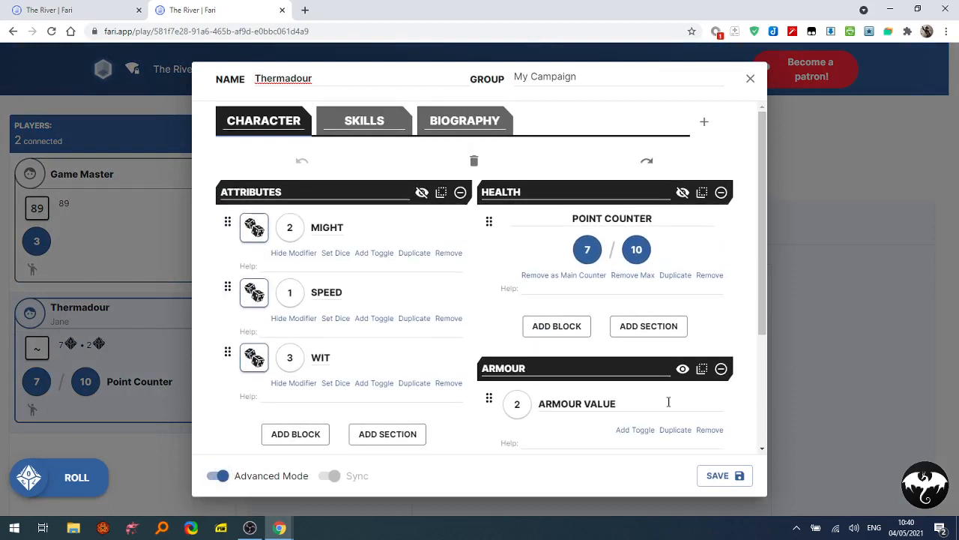
pyautogui.click(774, 383)
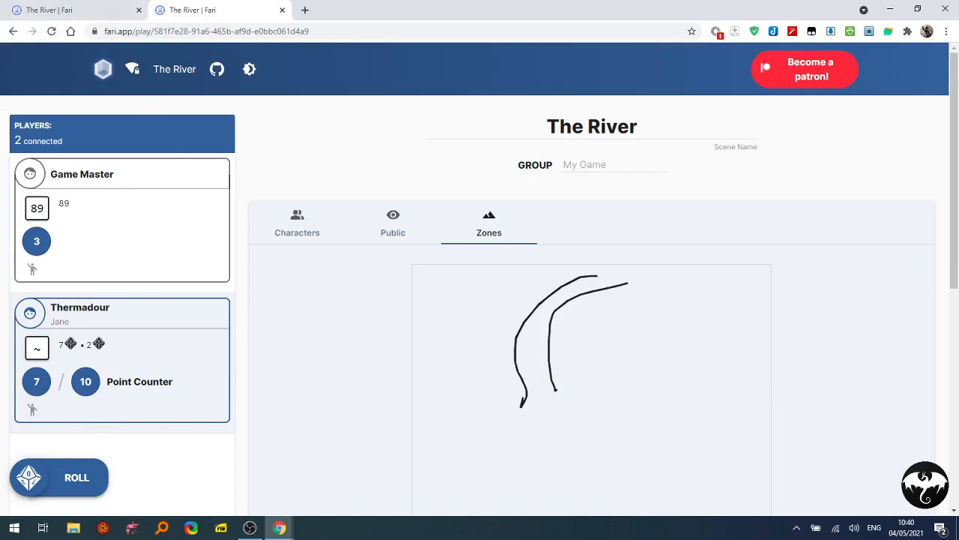
pyautogui.hotkey('alt', 'Tab')
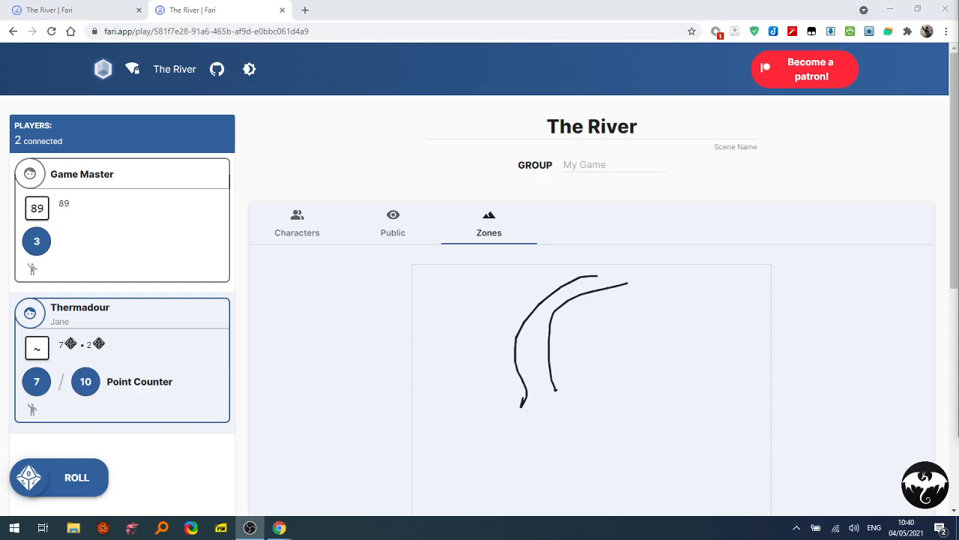